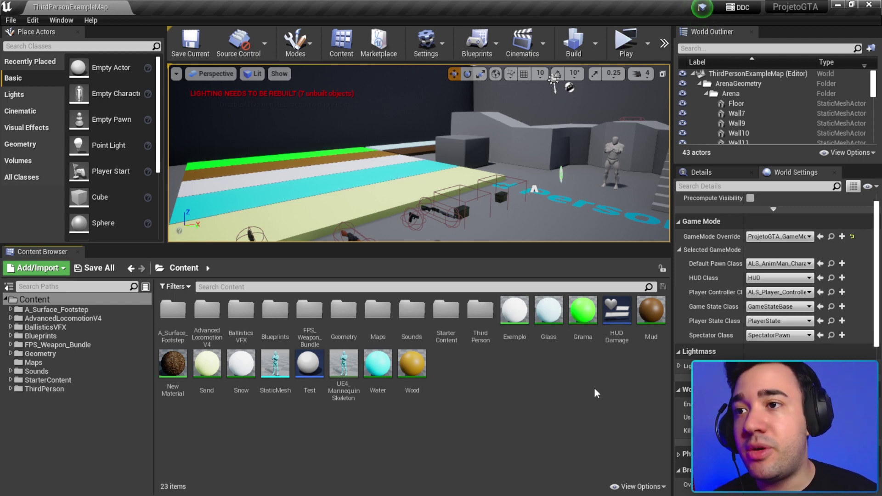
- Search the Content folder in File Explorer for A_AR_Reload and select A_AR_Reload.uasset
{"action": "left_click", "coordinate": [838, 4]}
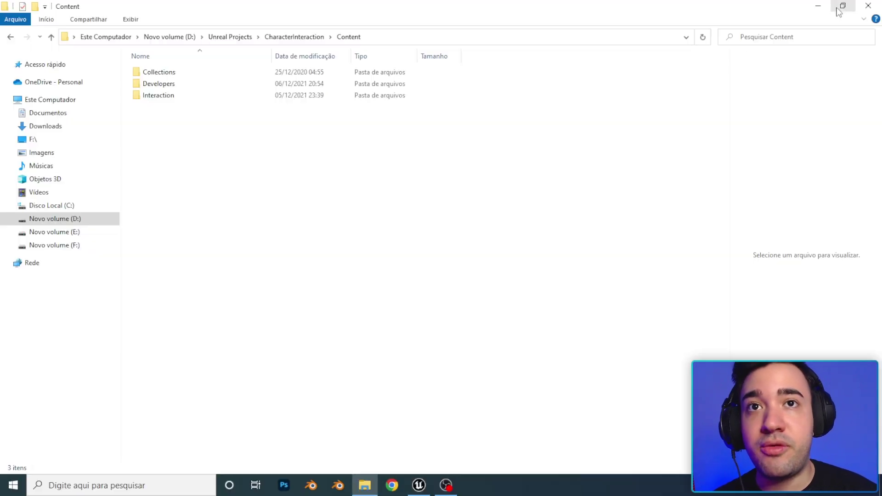
{"action": "left_click", "coordinate": [790, 38]}
{"action": "left_click", "coordinate": [784, 41]}
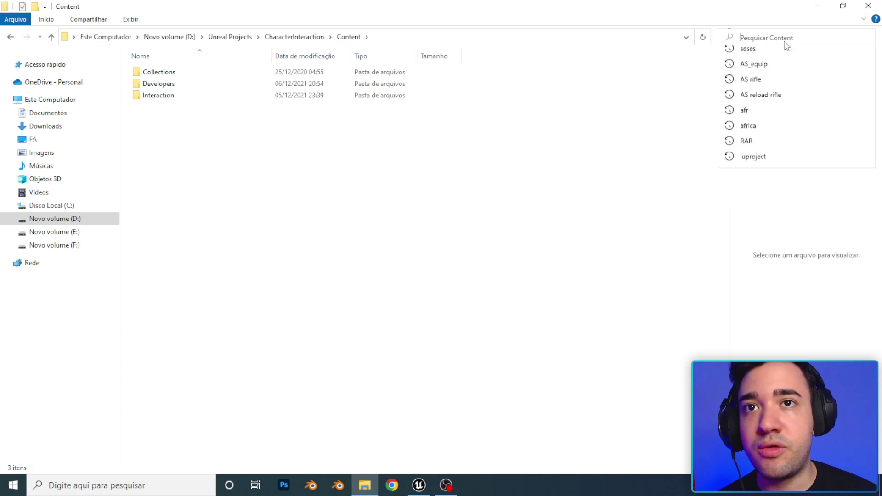
{"action": "type", "text": "A_AR_Reload"}
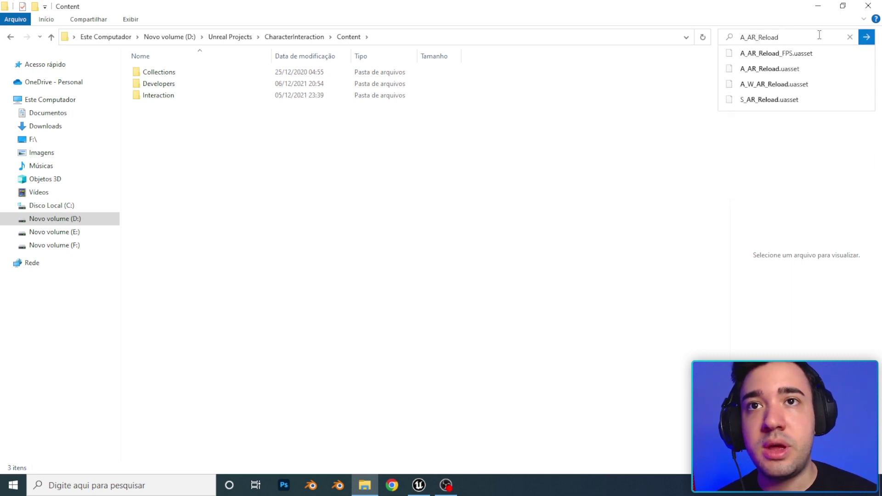
{"action": "key", "text": "Return"}
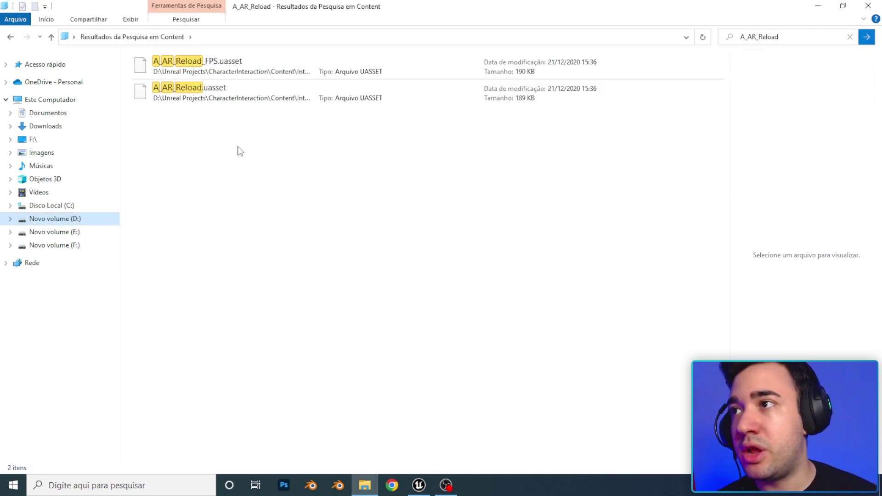
{"action": "left_click", "coordinate": [249, 98]}
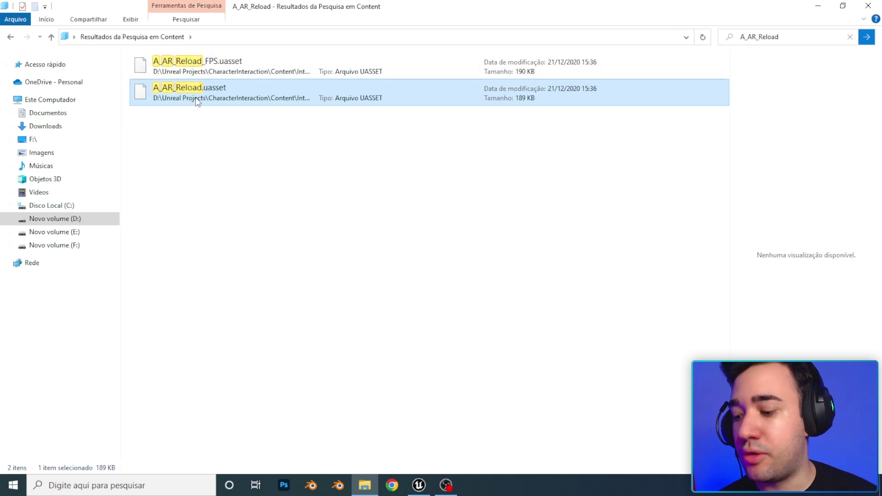
{"action": "left_click", "coordinate": [419, 485]}
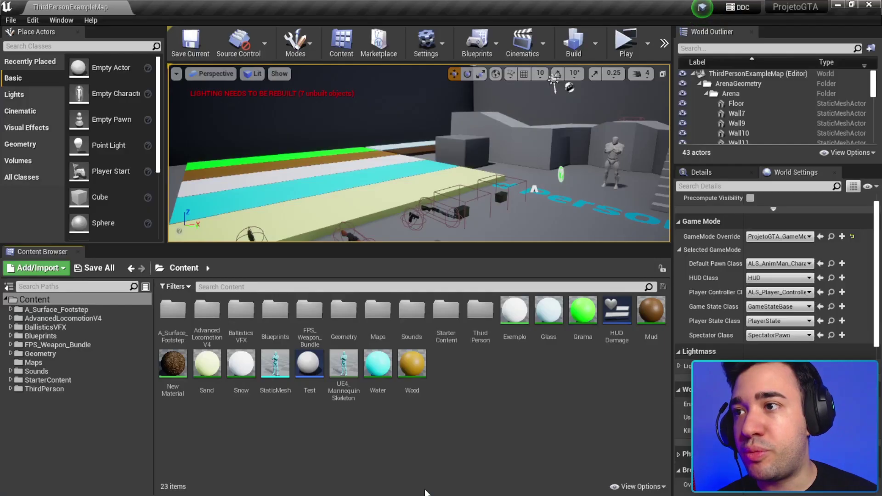
- Browse the Content Browser to Blueprints > Character > Meshes > Animations > Weapon
{"action": "left_click", "coordinate": [57, 336]}
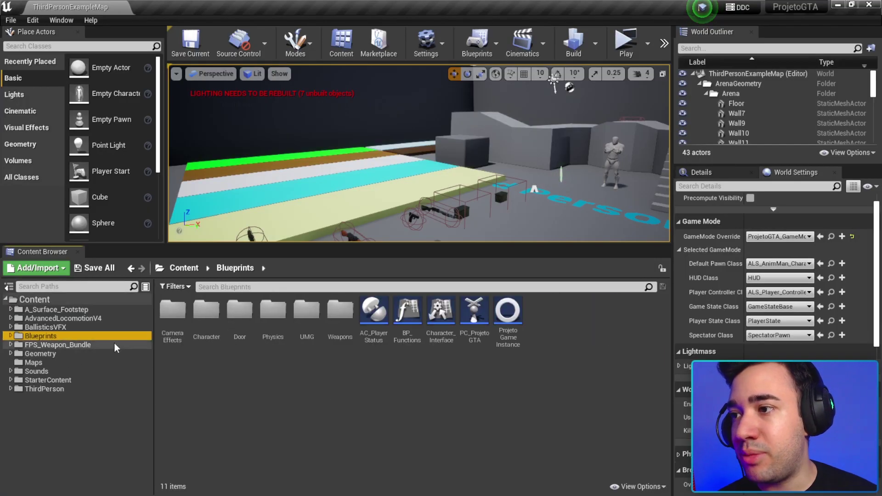
{"action": "double_click", "coordinate": [214, 343]}
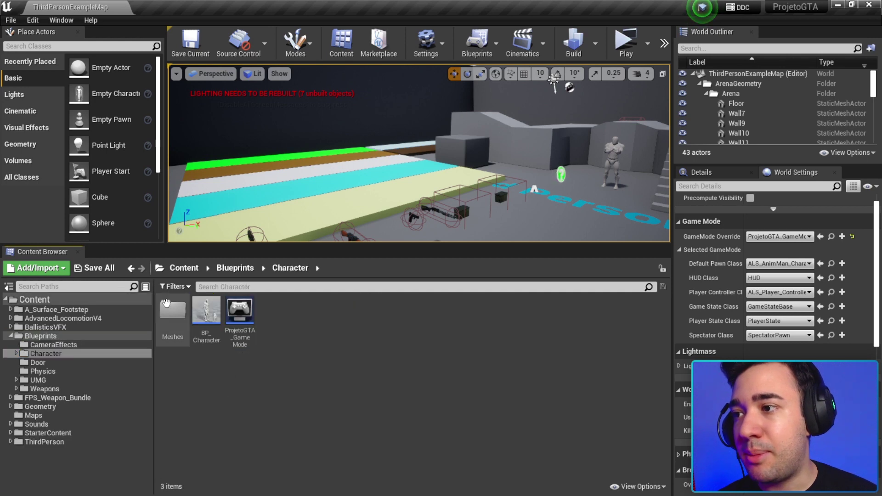
{"action": "double_click", "coordinate": [172, 312]}
{"action": "double_click", "coordinate": [173, 312]}
{"action": "double_click", "coordinate": [340, 313]}
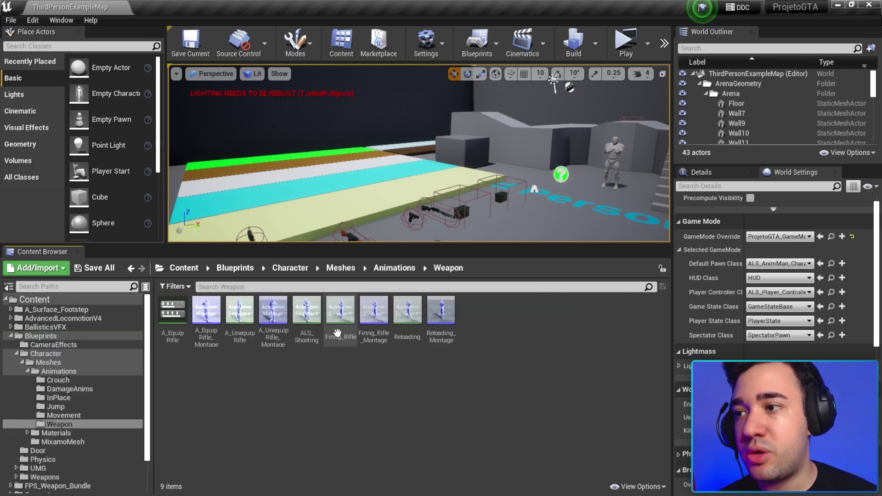
- Paste A_AR_Reload.uasset into the Weapon folder through Show in Explorer
{"action": "right_click", "coordinate": [73, 423]}
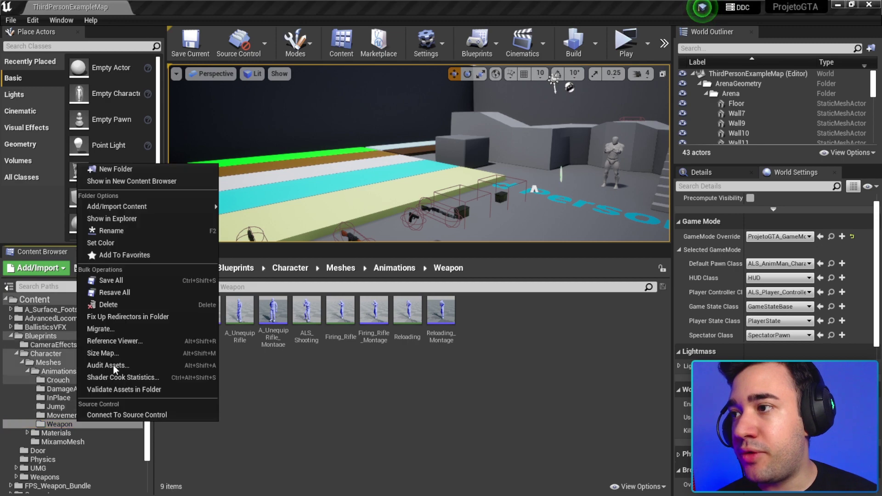
{"action": "left_click", "coordinate": [151, 218]}
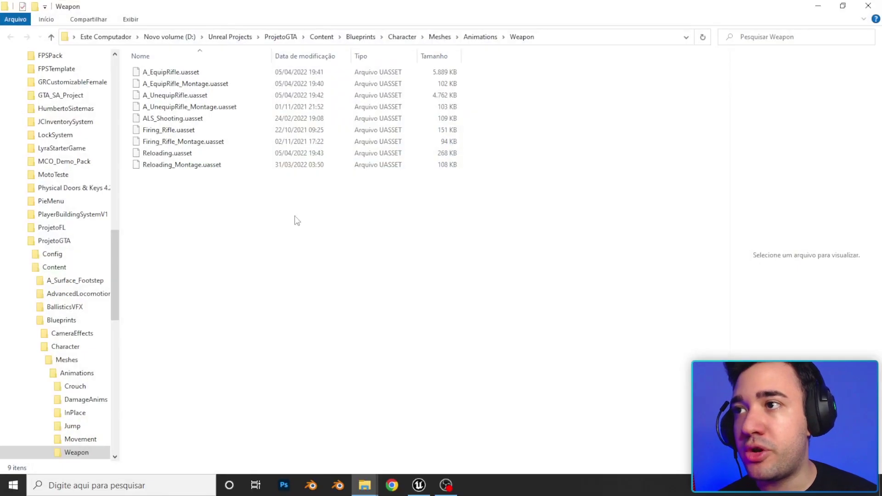
{"action": "key", "text": "ctrl+v"}
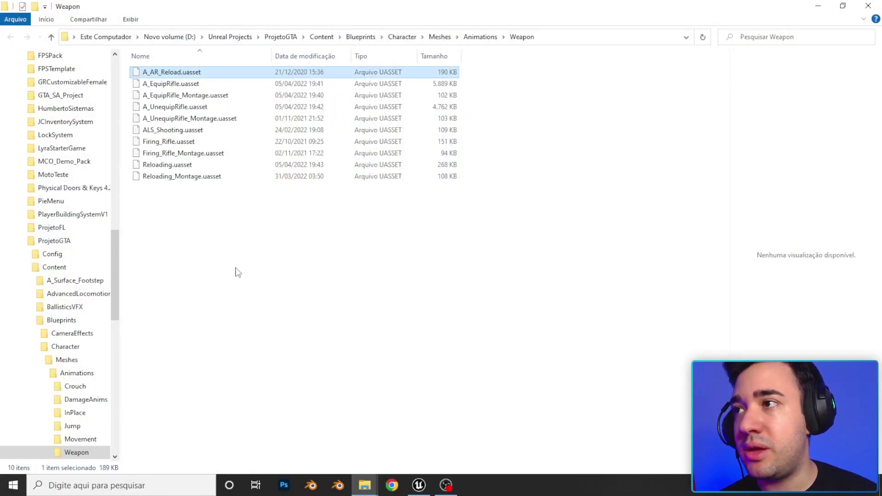
{"action": "key", "text": "alt+Tab"}
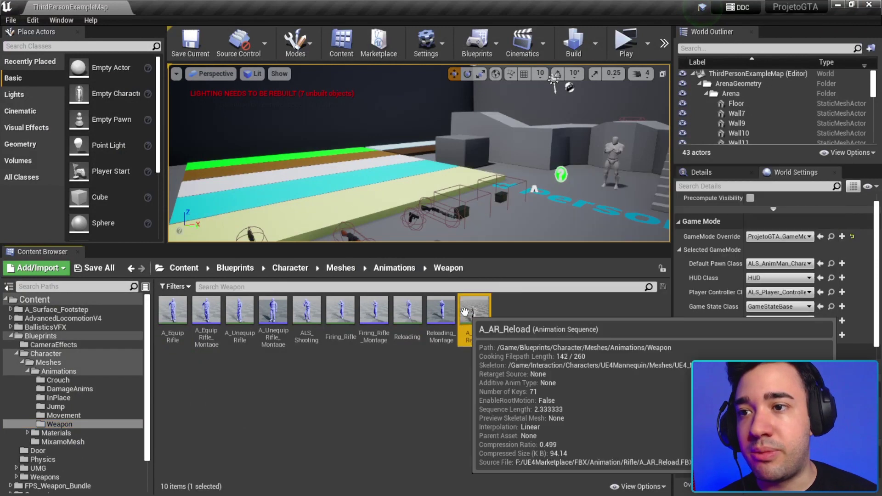
- Open A_AR_Reload and retarget its missing skeleton to ALS_Mannequin_Skeleton
{"action": "double_click", "coordinate": [465, 312]}
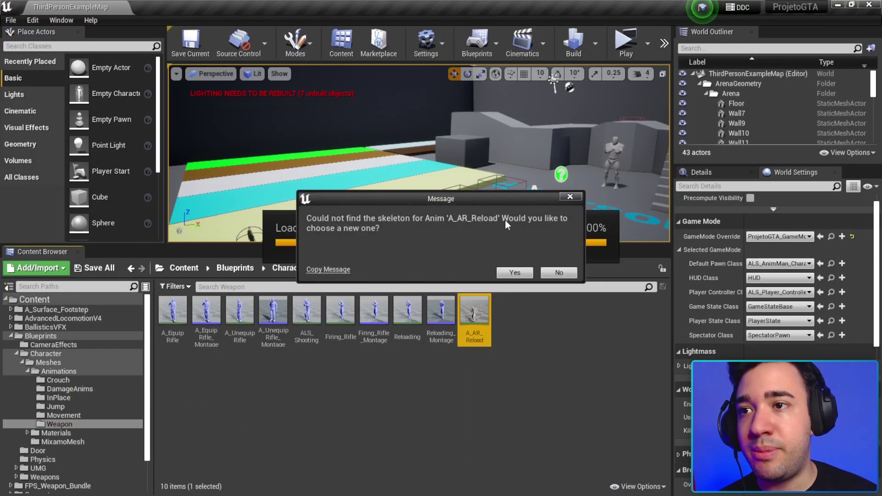
{"action": "left_click_drag", "start_coordinate": [491, 194], "coordinate": [416, 156]}
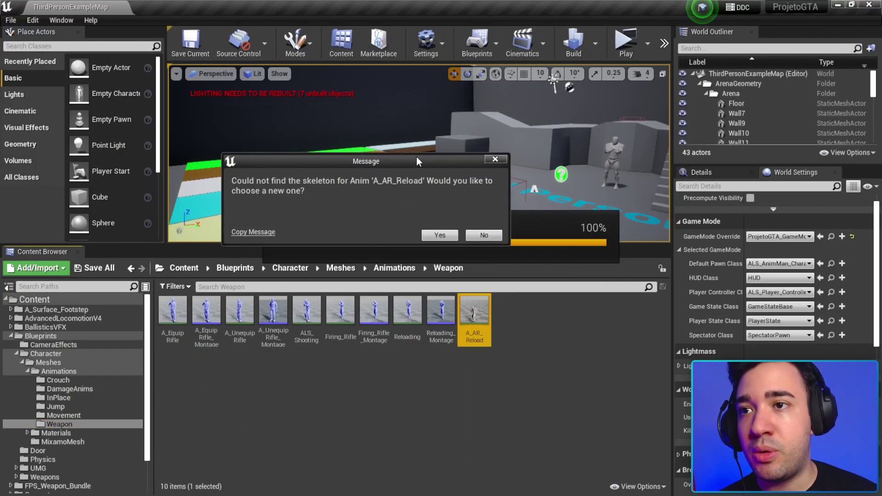
{"action": "left_click", "coordinate": [436, 236]}
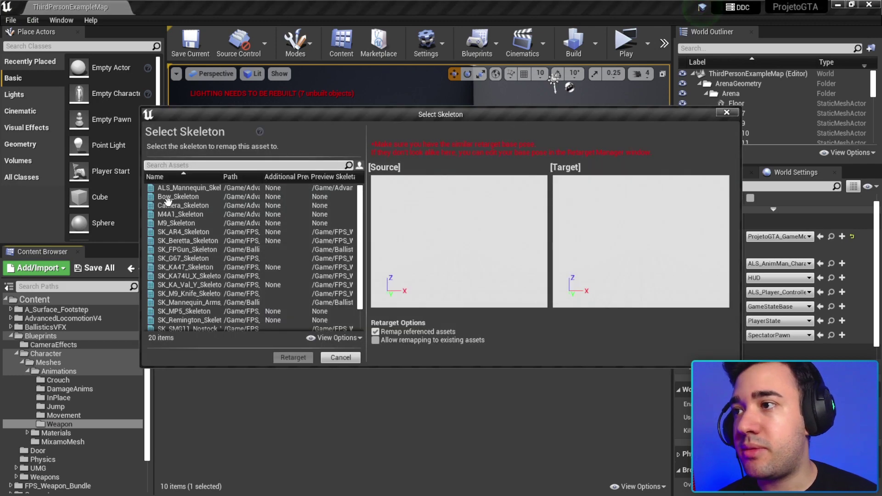
{"action": "left_click", "coordinate": [176, 188]}
{"action": "left_click", "coordinate": [289, 358]}
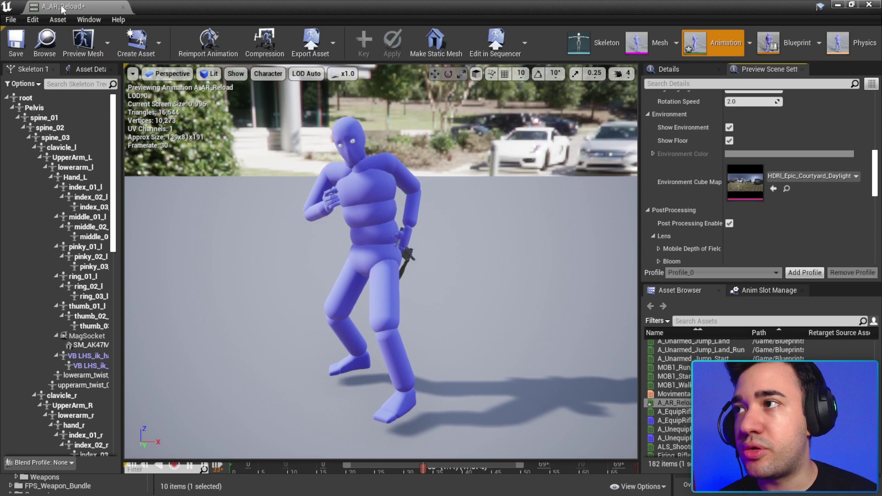
- Preview the A_AR_Reload motion on the ALS mannequin, save it, and return to ThirdPersonExampleMap
{"action": "double_click", "coordinate": [242, 7]}
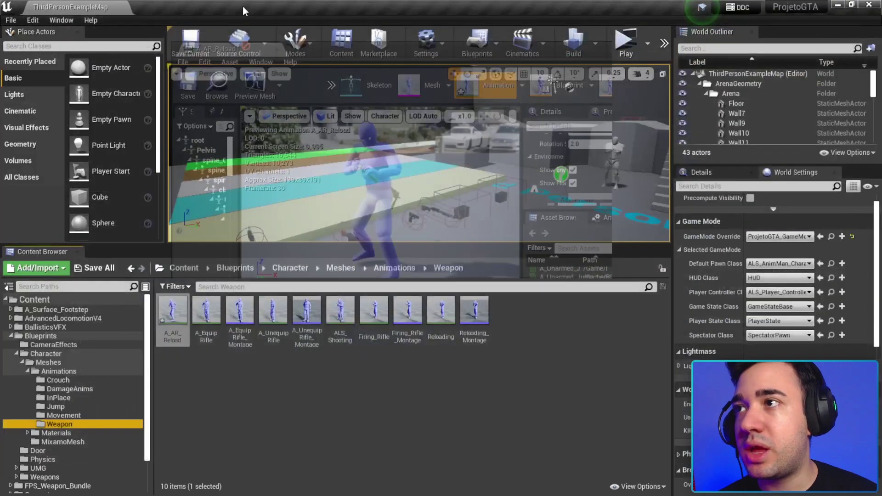
{"action": "left_click", "coordinate": [71, 158]}
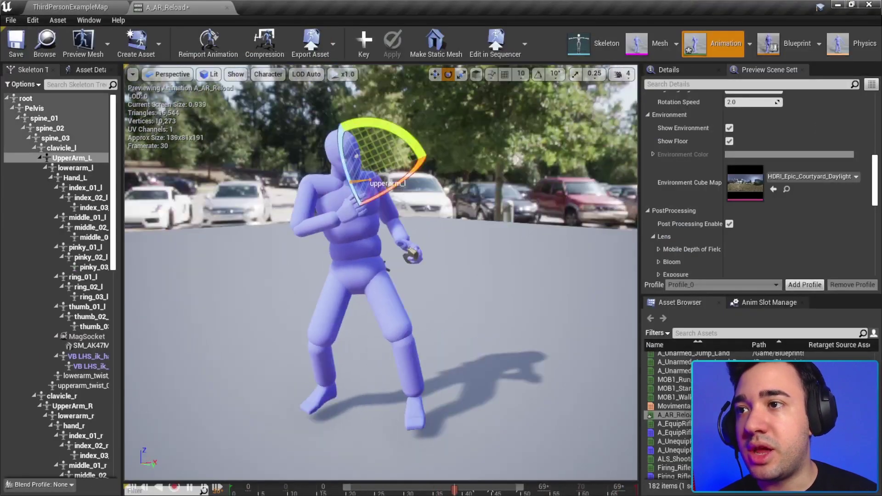
{"action": "left_click", "coordinate": [431, 262]}
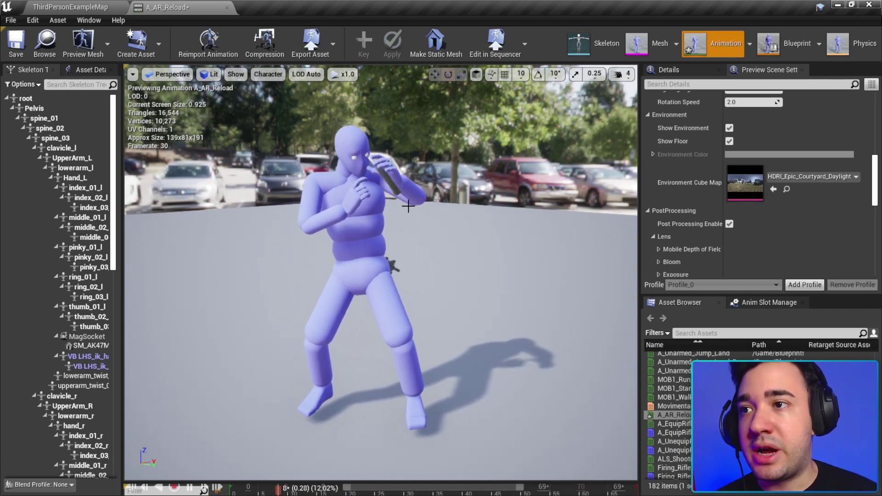
{"action": "left_click_drag", "start_coordinate": [408, 206], "coordinate": [349, 202]}
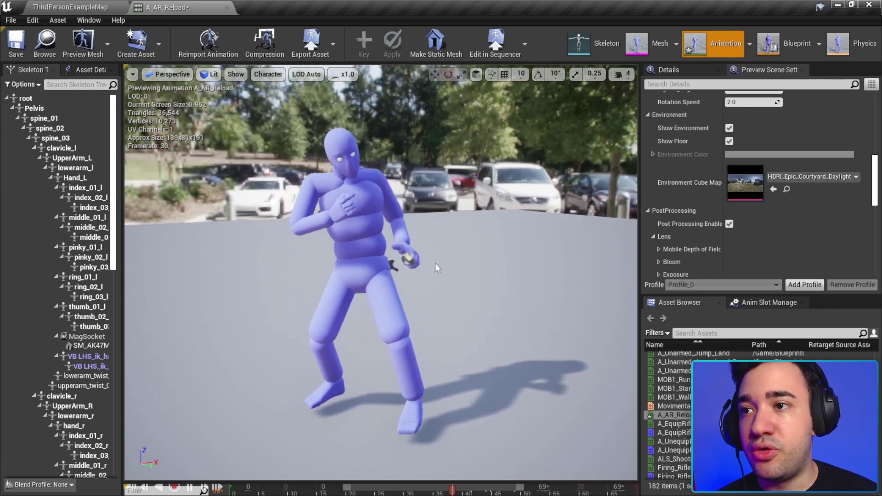
{"action": "left_click", "coordinate": [23, 55]}
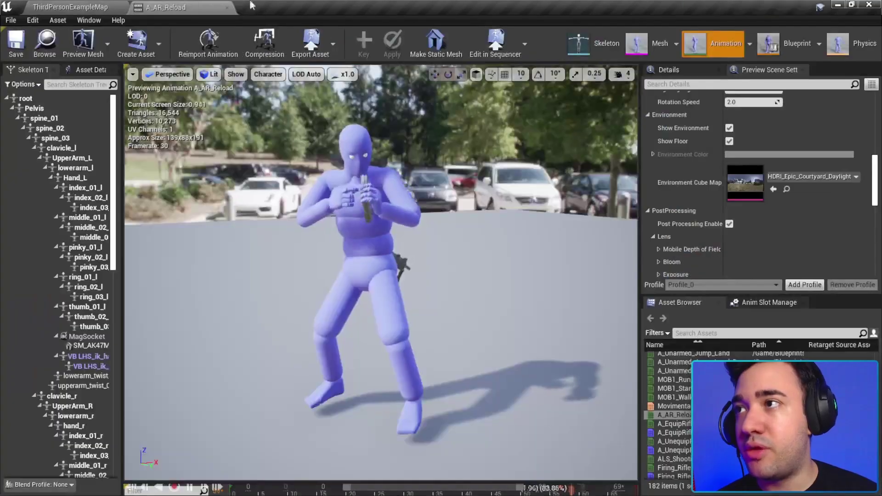
{"action": "left_click", "coordinate": [73, 7]}
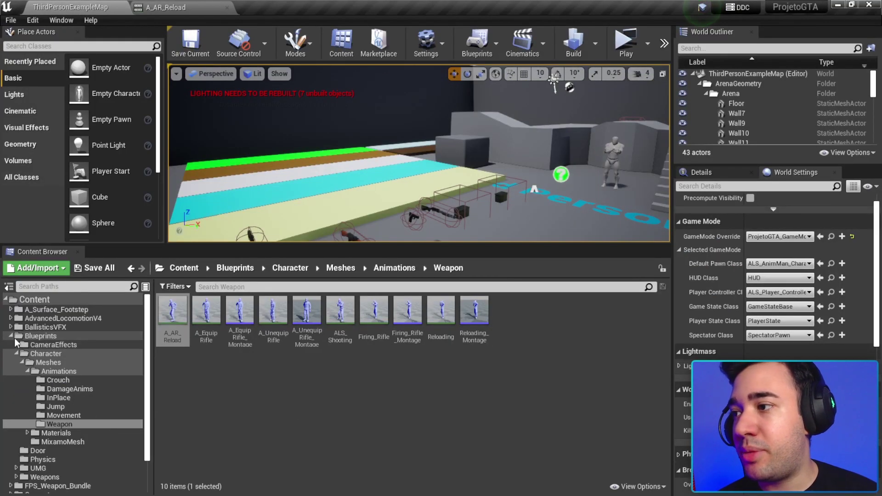
- Open the BP_WeaponBase blueprint from Blueprints > Weapons
{"action": "left_click", "coordinate": [16, 340]}
{"action": "left_click", "coordinate": [10, 335]}
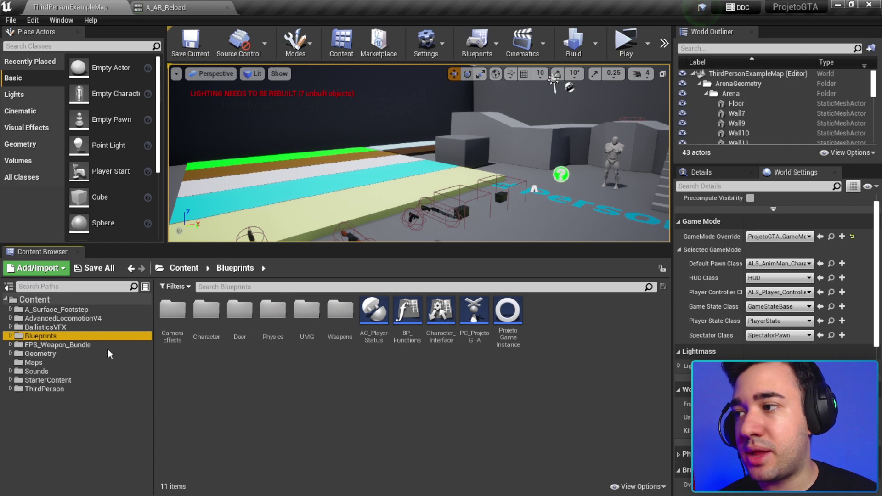
{"action": "double_click", "coordinate": [340, 312]}
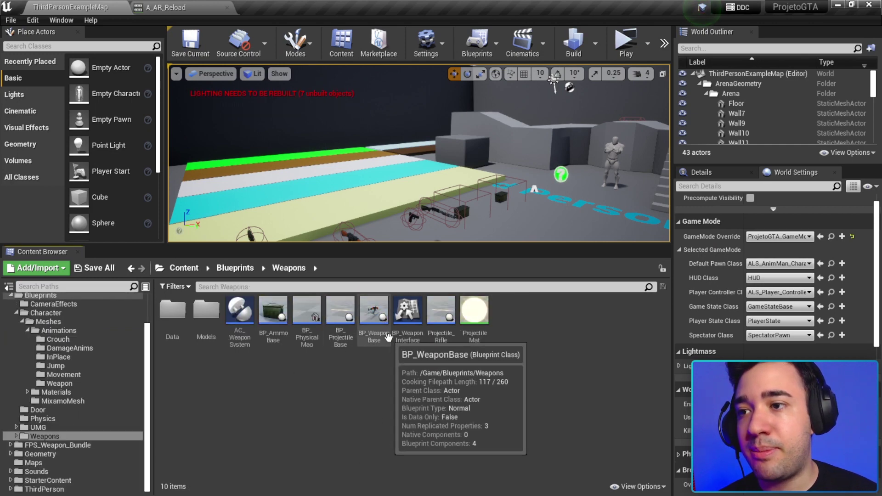
{"action": "double_click", "coordinate": [373, 312]}
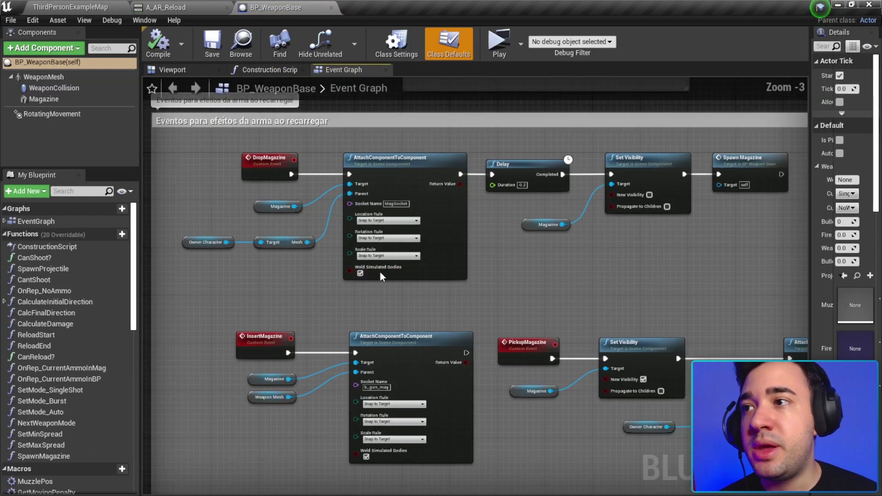
- Frame and select the InsertMagazine and PickupMagazine event nodes in the Event Graph
{"action": "scroll", "coordinate": [380, 272], "scroll_direction": "down", "scroll_amount": 3}
{"action": "scroll", "coordinate": [289, 210], "scroll_direction": "up", "scroll_amount": 2}
{"action": "left_click_drag", "start_coordinate": [270, 186], "coordinate": [691, 398]}
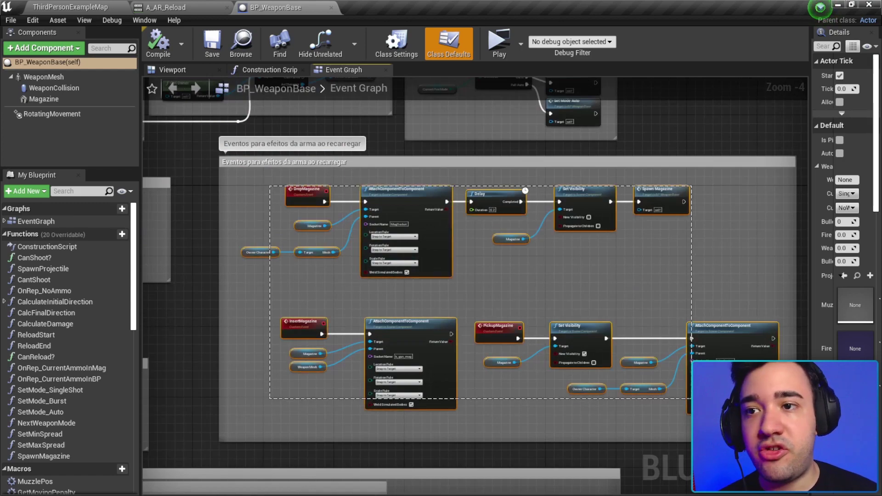
{"action": "left_click", "coordinate": [241, 173]}
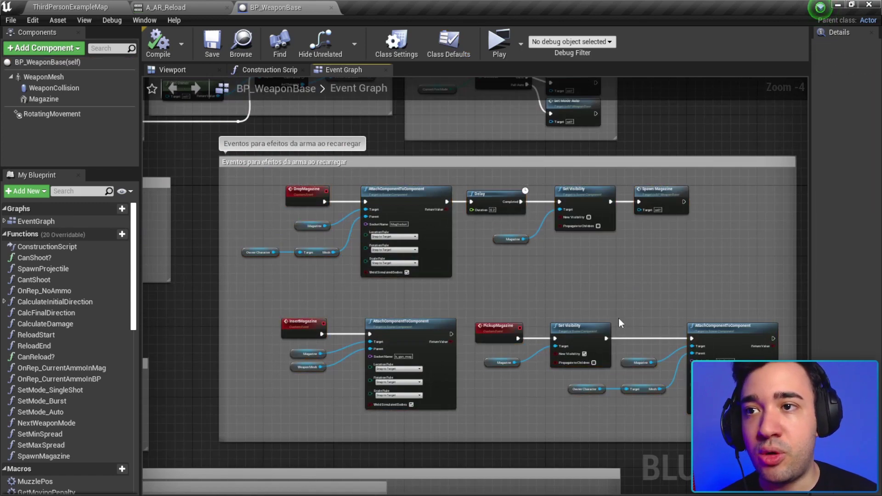
{"action": "left_click", "coordinate": [303, 324]}
{"action": "mouse_move", "coordinate": [414, 322]}
{"action": "right_mouse_down"}
{"action": "mouse_move", "coordinate": [376, 302]}
{"action": "mouse_move", "coordinate": [290, 282]}
{"action": "right_mouse_up"}
{"action": "scroll", "coordinate": [387, 311], "scroll_direction": "up", "scroll_amount": 2}
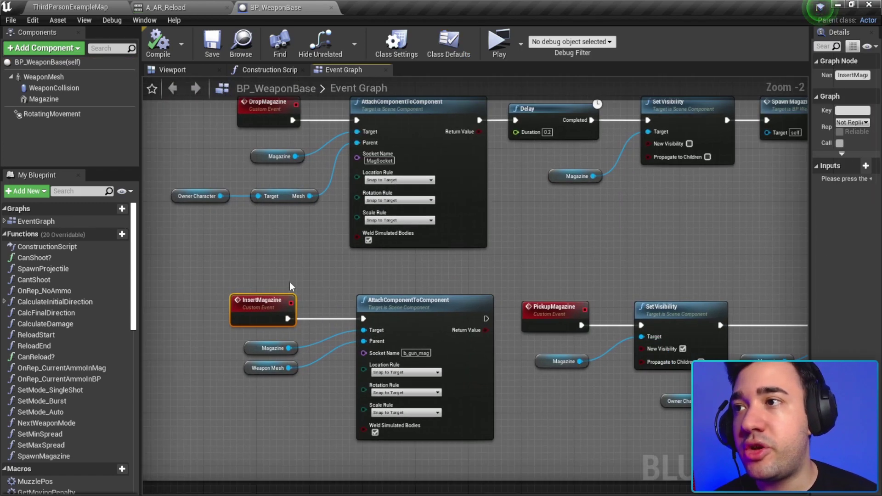
{"action": "mouse_move", "coordinate": [269, 249]}
{"action": "right_mouse_down"}
{"action": "mouse_move", "coordinate": [271, 155]}
{"action": "mouse_move", "coordinate": [294, 222]}
{"action": "right_mouse_up"}
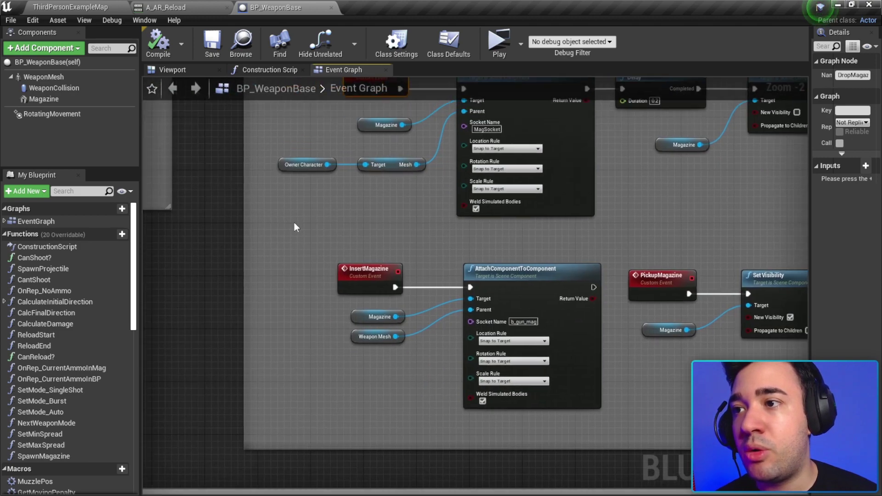
{"action": "left_click_drag", "start_coordinate": [222, 228], "coordinate": [274, 303]}
{"action": "right_click_drag", "start_coordinate": [321, 257], "coordinate": [272, 257]}
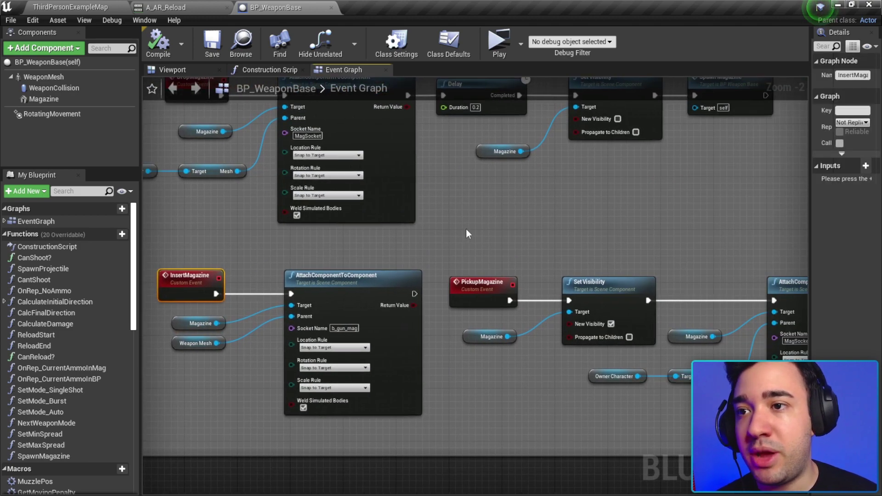
{"action": "left_click_drag", "start_coordinate": [465, 229], "coordinate": [464, 340]}
- Stretch the reload-effects comment box right to cover the PickupMagazine row
{"action": "scroll", "coordinate": [506, 164], "scroll_direction": "down", "scroll_amount": 2}
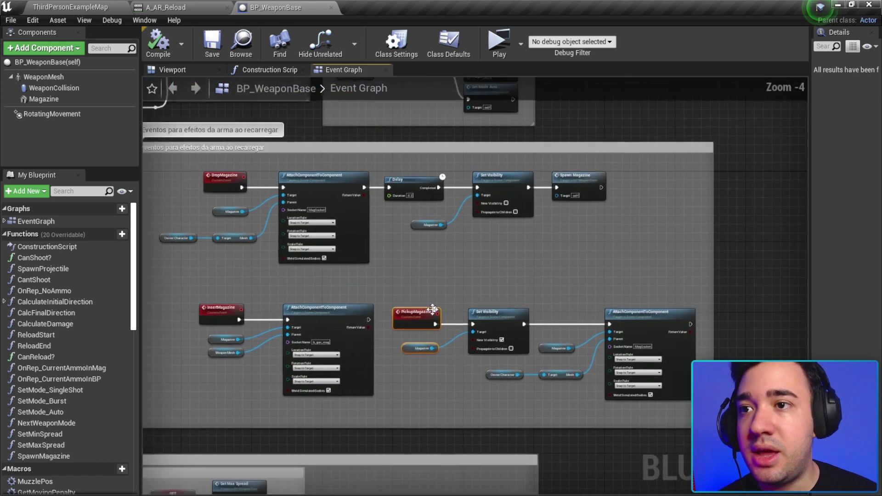
{"action": "right_click_drag", "start_coordinate": [657, 177], "coordinate": [558, 175]}
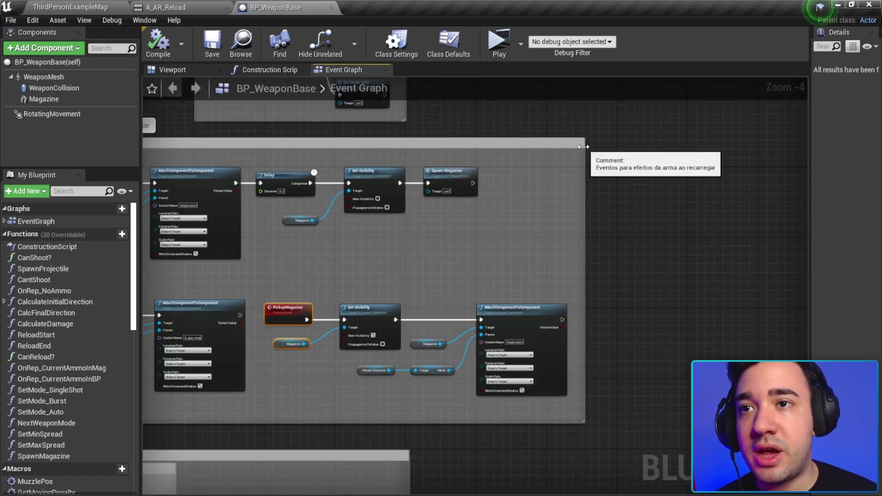
{"action": "left_click_drag", "start_coordinate": [581, 147], "coordinate": [693, 144]}
{"action": "right_click_drag", "start_coordinate": [496, 275], "coordinate": [642, 276]}
{"action": "left_click_drag", "start_coordinate": [407, 352], "coordinate": [637, 313]}
{"action": "mouse_move", "coordinate": [436, 282]}
{"action": "left_mouse_down"}
{"action": "mouse_move", "coordinate": [682, 379]}
{"action": "mouse_move", "coordinate": [747, 382]}
{"action": "left_mouse_up"}
- Move the DropMagazine event node over toward the Set Visibility node
{"action": "scroll", "coordinate": [415, 178], "scroll_direction": "up", "scroll_amount": 2}
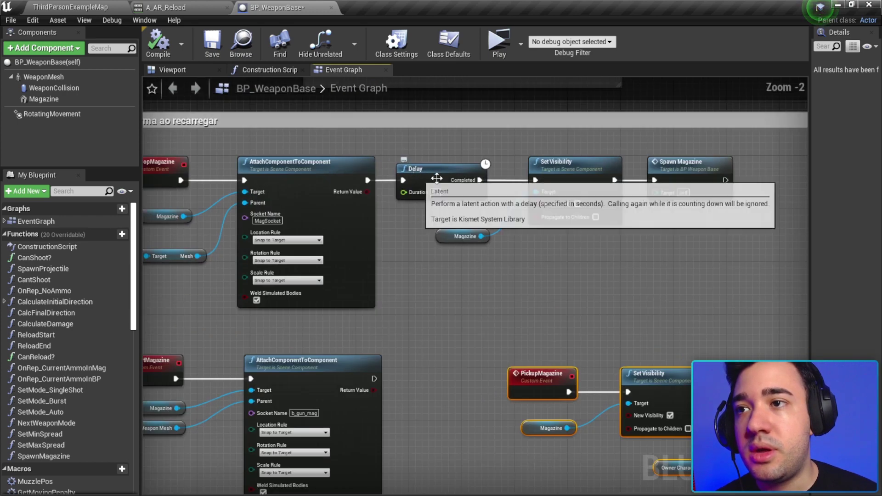
{"action": "right_click_drag", "start_coordinate": [512, 175], "coordinate": [684, 174]}
{"action": "left_click_drag", "start_coordinate": [810, 149], "coordinate": [869, 149]}
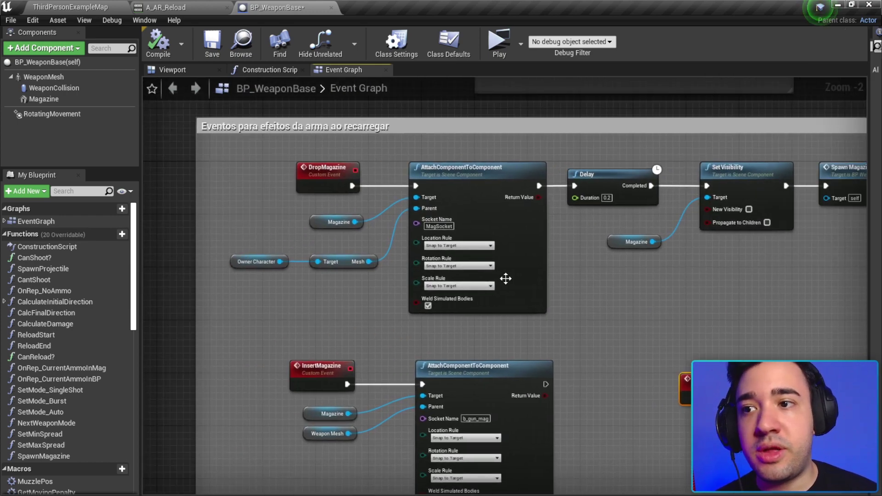
{"action": "scroll", "coordinate": [506, 277], "scroll_direction": "down", "scroll_amount": 1}
{"action": "right_click_drag", "start_coordinate": [221, 199], "coordinate": [355, 162]}
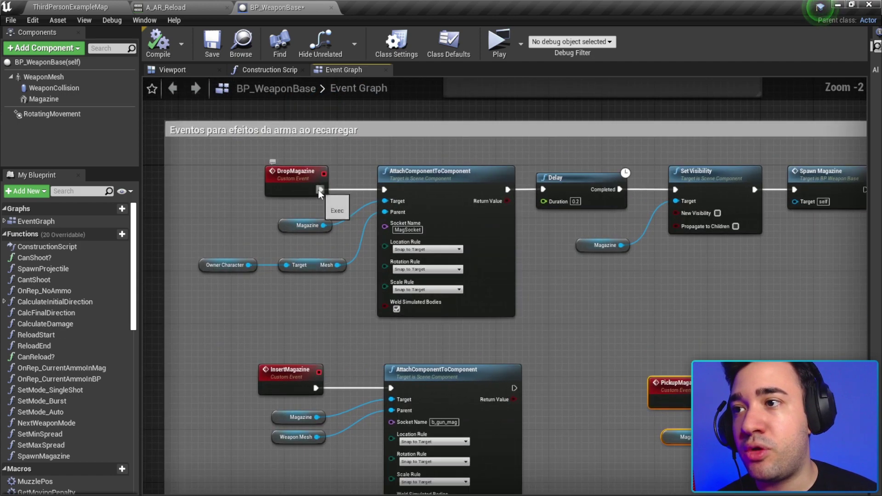
{"action": "left_click", "coordinate": [312, 190]}
{"action": "scroll", "coordinate": [321, 211], "scroll_direction": "up", "scroll_amount": 1}
{"action": "left_click_drag", "start_coordinate": [239, 184], "coordinate": [622, 175]}
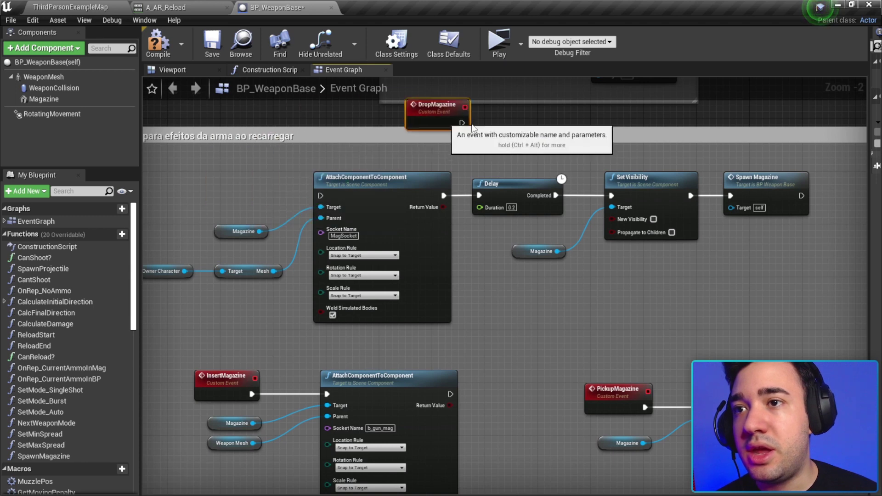
{"action": "right_click_drag", "start_coordinate": [615, 188], "coordinate": [417, 203]}
- Wire DropMagazine straight into Set Visibility and delete the Delay node
{"action": "left_click", "coordinate": [340, 266]}
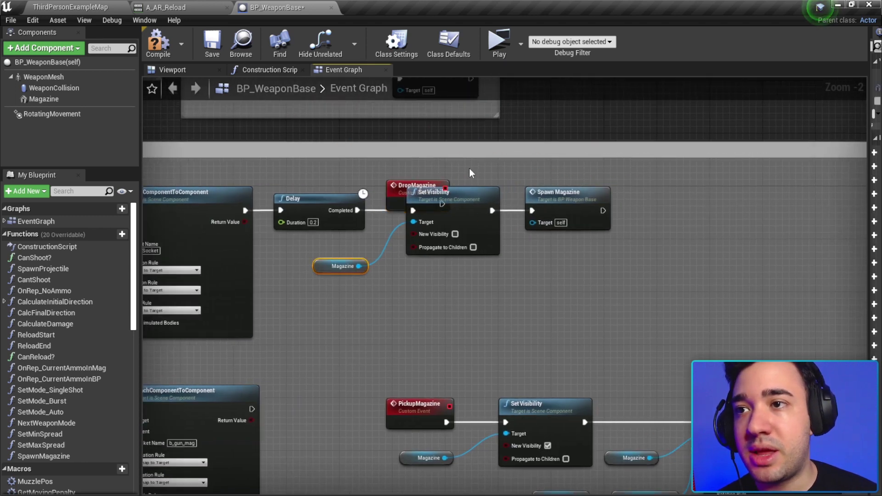
{"action": "left_click_drag", "start_coordinate": [469, 168], "coordinate": [615, 239], "text": "ctrl"}
{"action": "left_click_drag", "start_coordinate": [461, 195], "coordinate": [606, 195]}
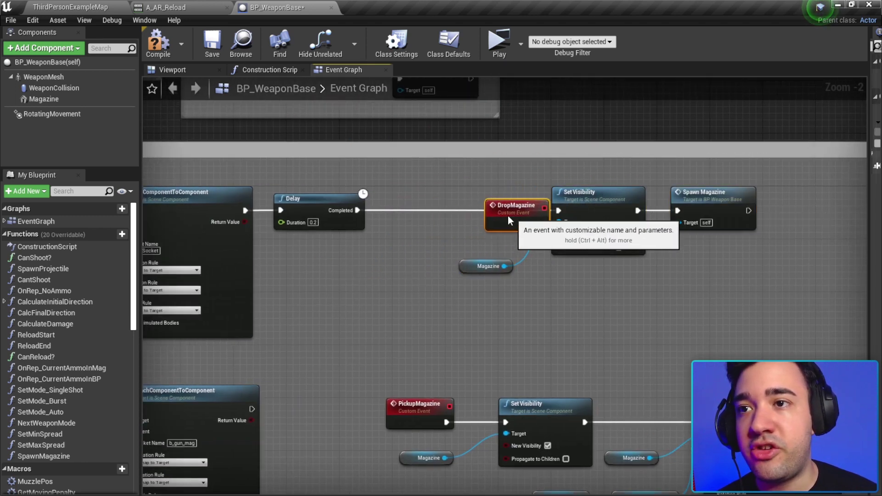
{"action": "left_click_drag", "start_coordinate": [412, 198], "coordinate": [558, 210]}
{"action": "right_click_drag", "start_coordinate": [558, 216], "coordinate": [713, 177]}
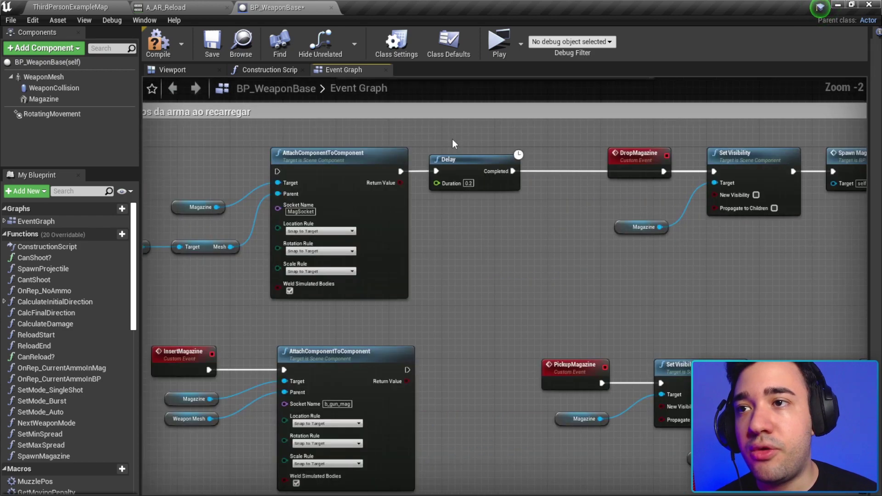
{"action": "left_click", "coordinate": [459, 159]}
{"action": "key", "text": "Delete"}
- Select and tidy the Set Visibility and Spawn Magazine nodes in the DropMagazine chain
{"action": "scroll", "coordinate": [517, 178], "scroll_direction": "down", "scroll_amount": 1}
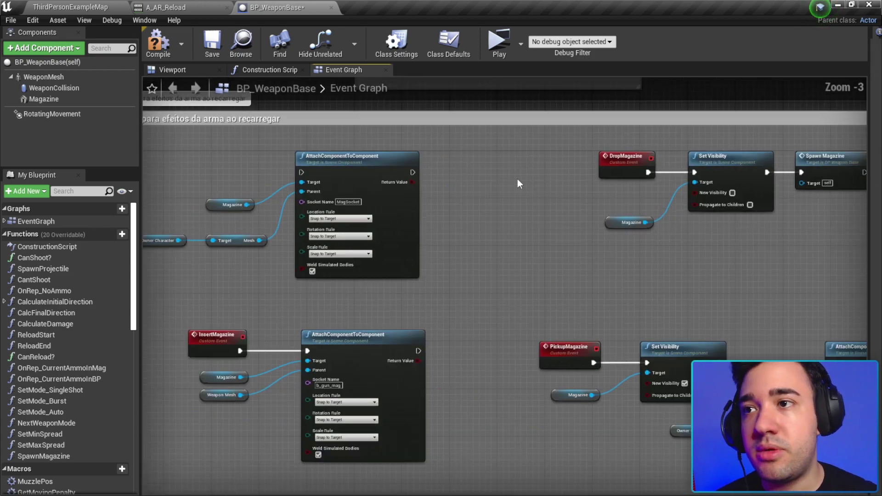
{"action": "right_click_drag", "start_coordinate": [517, 178], "coordinate": [391, 191]}
{"action": "scroll", "coordinate": [390, 192], "scroll_direction": "up", "scroll_amount": 1}
{"action": "left_click_drag", "start_coordinate": [390, 198], "coordinate": [730, 253]}
{"action": "right_click_drag", "start_coordinate": [731, 253], "coordinate": [661, 262]}
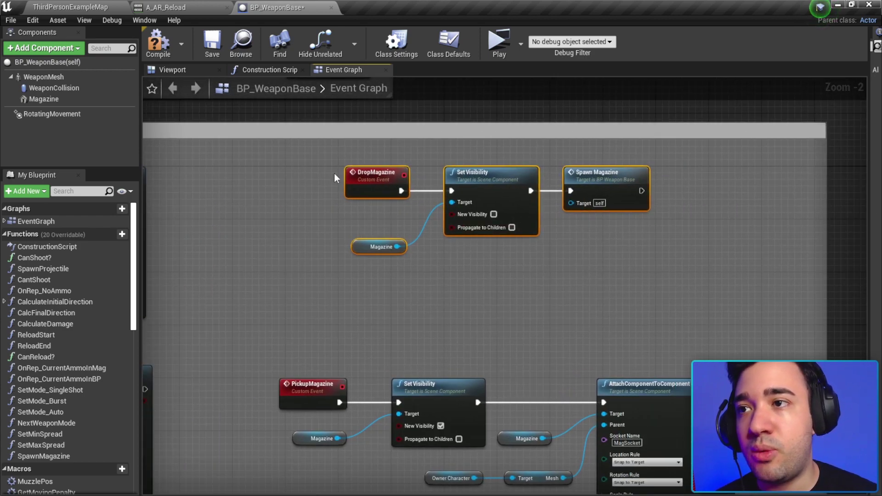
{"action": "scroll", "coordinate": [406, 162], "scroll_direction": "up", "scroll_amount": 1}
{"action": "left_click", "coordinate": [450, 212]}
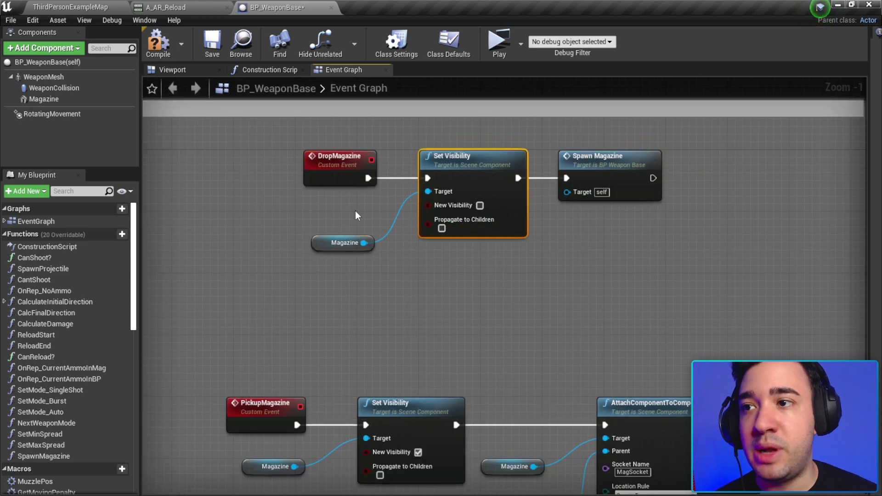
{"action": "left_click", "coordinate": [453, 279]}
{"action": "left_click_drag", "start_coordinate": [560, 128], "coordinate": [605, 224]}
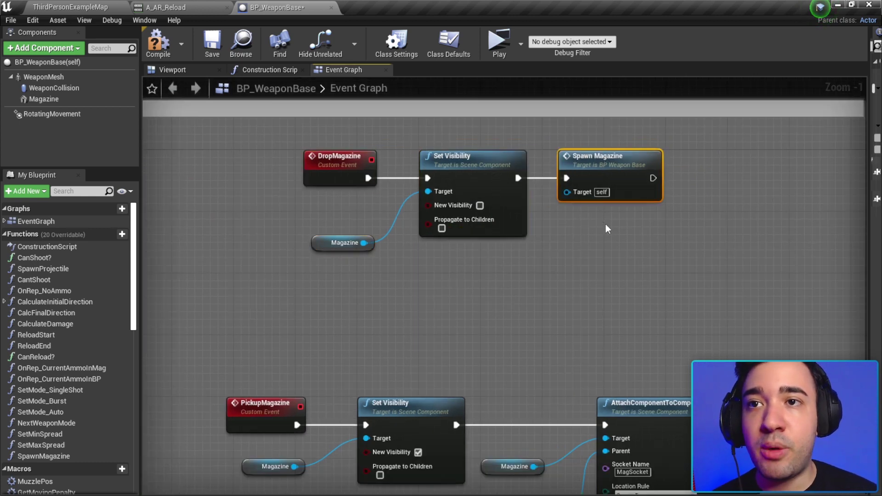
{"action": "left_click_drag", "start_coordinate": [286, 155], "coordinate": [453, 252]}
{"action": "left_click_drag", "start_coordinate": [491, 129], "coordinate": [629, 237]}
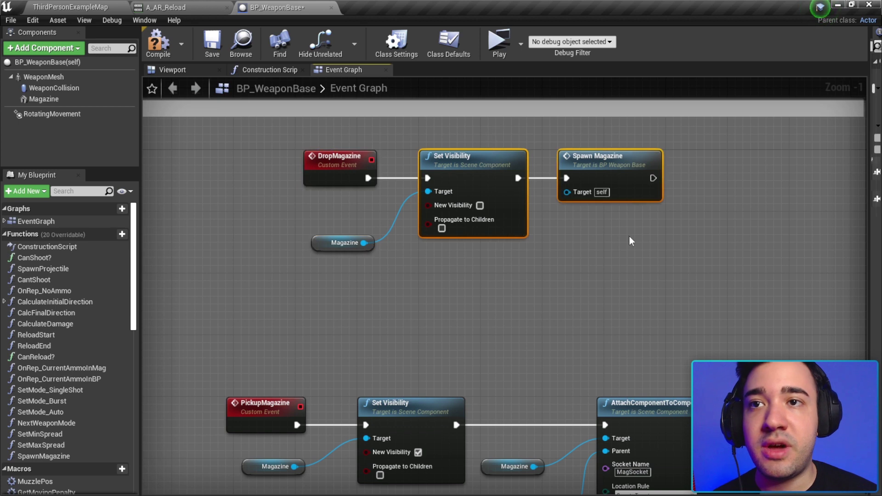
- Inspect the MagSocket attach nodes and clear space left of the attach node
{"action": "right_click_drag", "start_coordinate": [432, 311], "coordinate": [495, 236]}
{"action": "scroll", "coordinate": [495, 236], "scroll_direction": "down", "scroll_amount": 1}
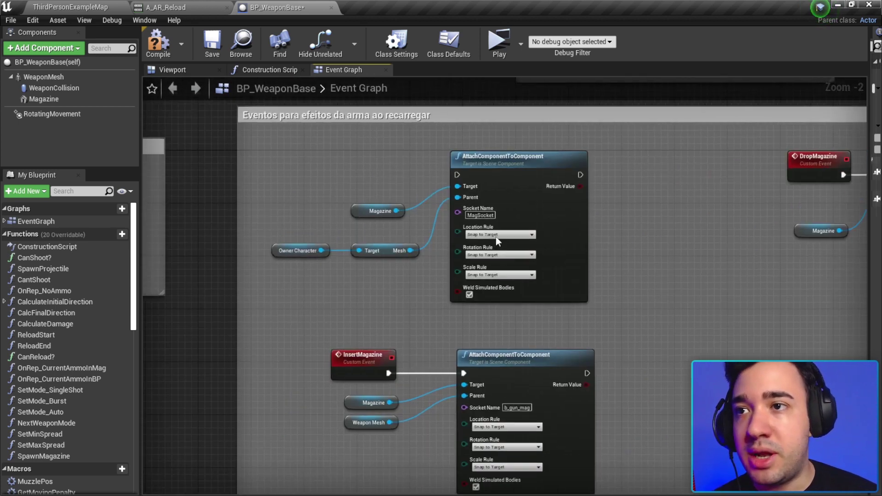
{"action": "left_click_drag", "start_coordinate": [302, 178], "coordinate": [454, 262]}
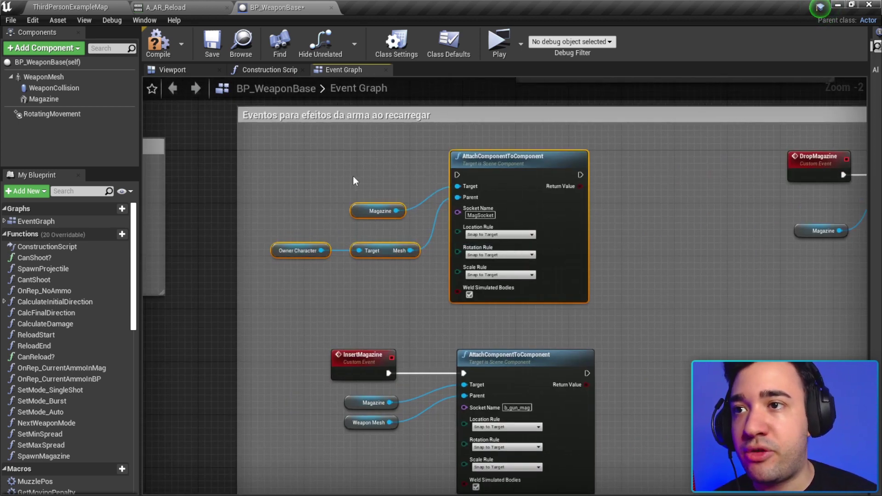
{"action": "left_click_drag", "start_coordinate": [309, 167], "coordinate": [466, 259]}
{"action": "left_click", "coordinate": [394, 198]}
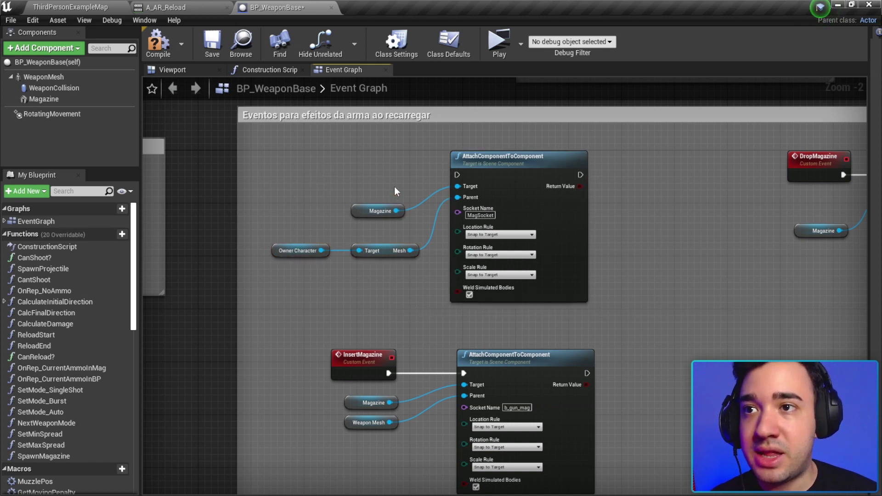
{"action": "scroll", "coordinate": [457, 196], "scroll_direction": "up", "scroll_amount": 1}
{"action": "left_click", "coordinate": [486, 217]}
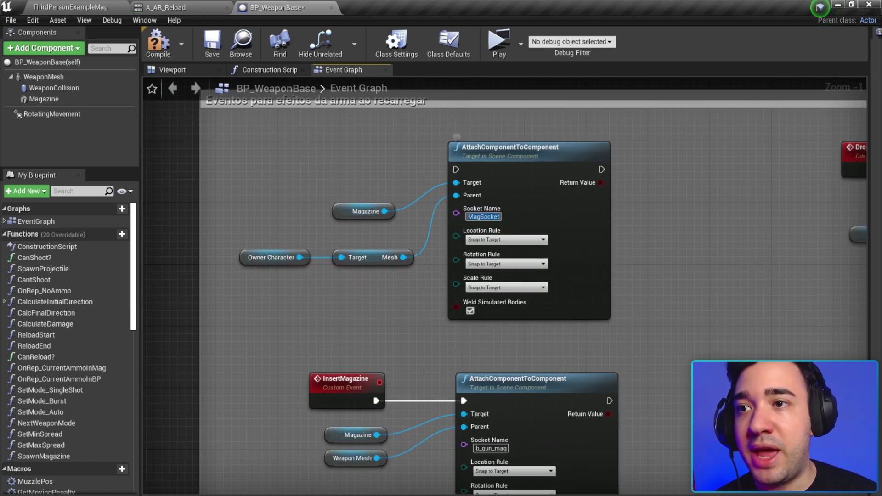
{"action": "scroll", "coordinate": [272, 156], "scroll_direction": "down", "scroll_amount": 1}
{"action": "right_click_drag", "start_coordinate": [272, 156], "coordinate": [362, 174]}
- Add a custom event named AttachInHand beside the attach node
{"action": "right_click", "coordinate": [362, 170]}
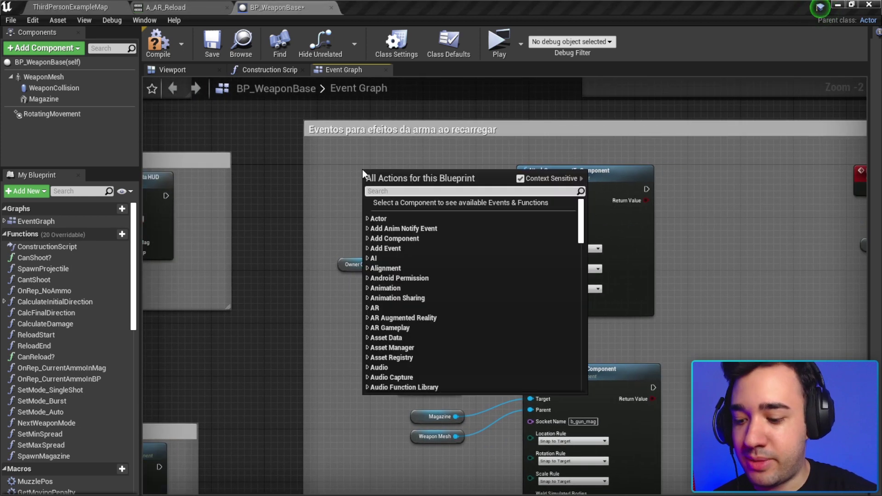
{"action": "type", "text": "custom event"}
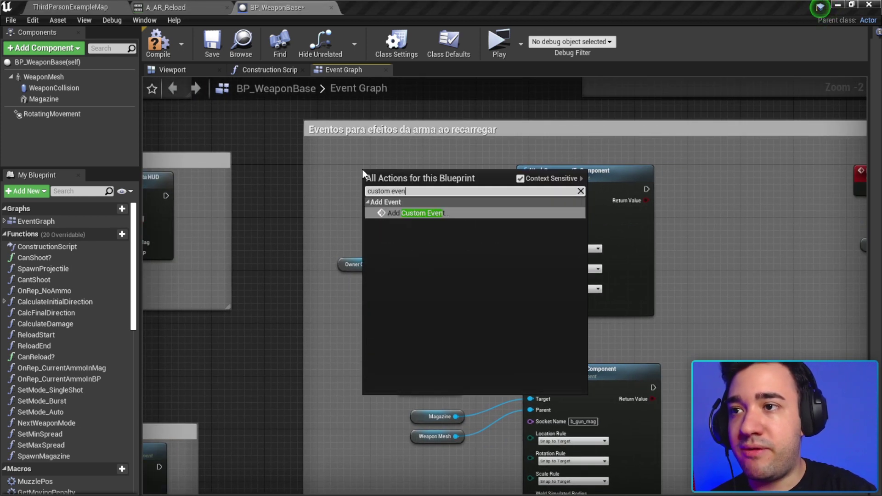
{"action": "key", "text": "Return"}
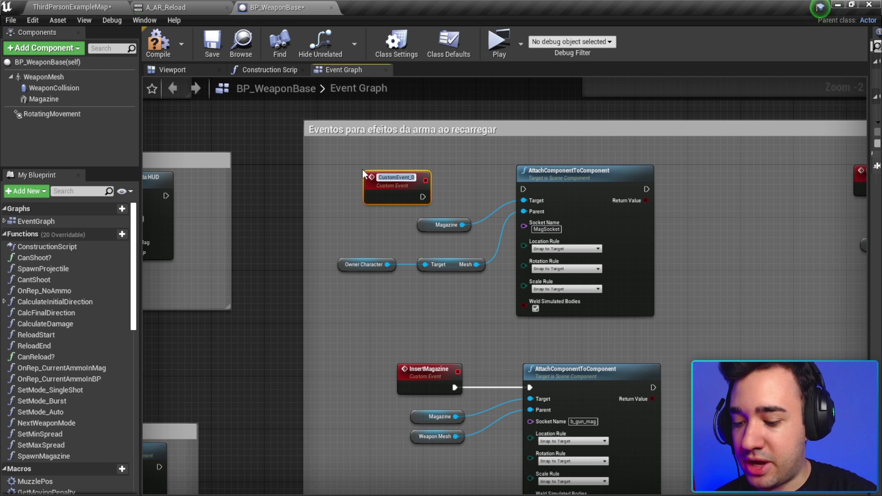
{"action": "type", "text": "Attach"}
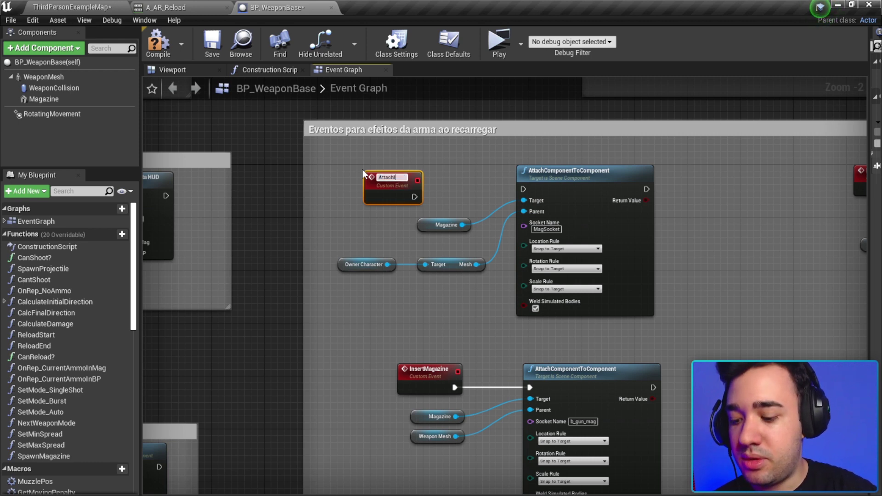
{"action": "type", "text": "InHand"}
{"action": "key", "text": "Return"}
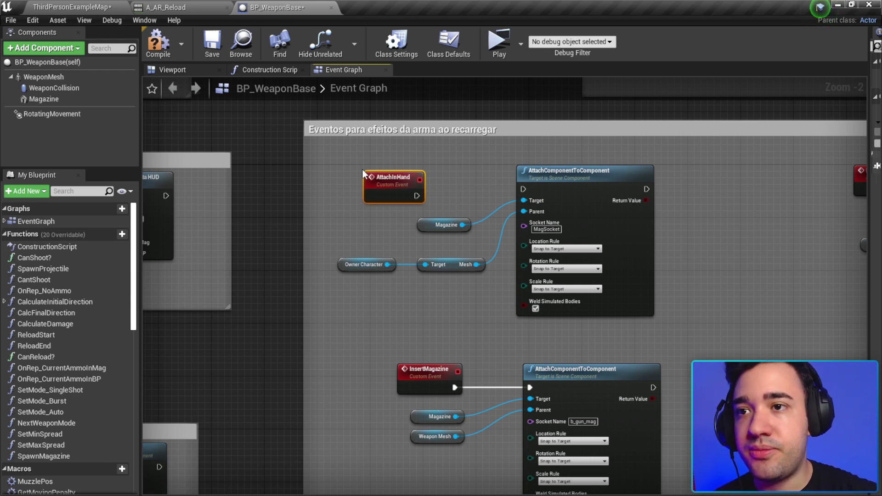
- Wire AttachInHand into the MagSocket AttachComponentToComponent node
{"action": "mouse_move", "coordinate": [417, 195]}
{"action": "left_mouse_down"}
{"action": "mouse_move", "coordinate": [544, 210]}
{"action": "mouse_move", "coordinate": [523, 189]}
{"action": "left_mouse_up"}
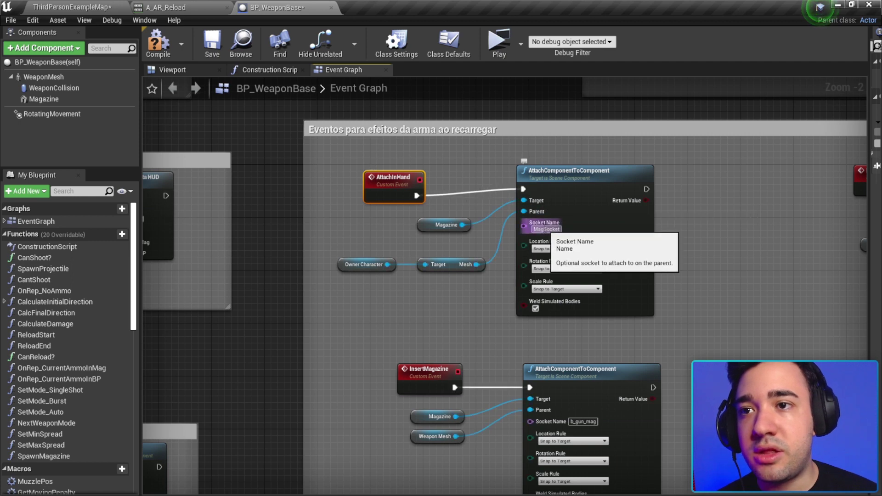
{"action": "mouse_move", "coordinate": [369, 172]}
{"action": "left_mouse_down"}
{"action": "mouse_move", "coordinate": [361, 165]}
{"action": "mouse_move", "coordinate": [662, 321]}
{"action": "left_mouse_up"}
{"action": "right_click_drag", "start_coordinate": [629, 280], "coordinate": [570, 282]}
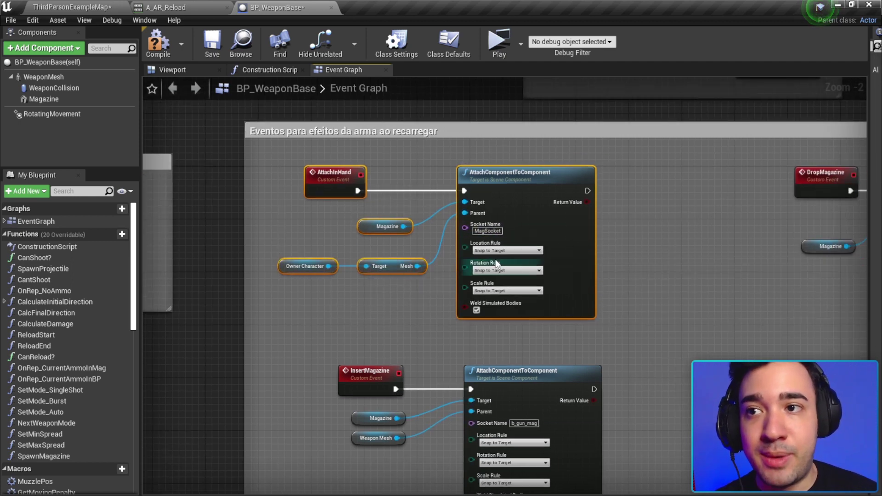
{"action": "left_click_drag", "start_coordinate": [317, 232], "coordinate": [437, 297]}
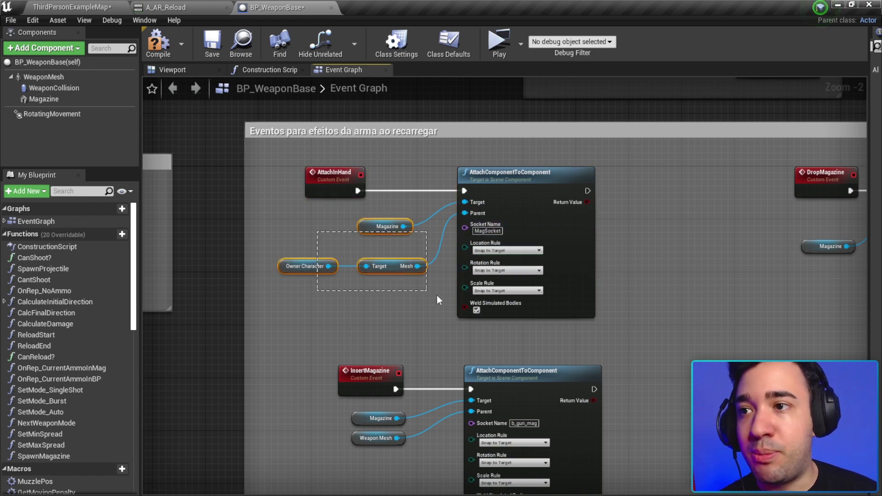
{"action": "left_click", "coordinate": [339, 187]}
{"action": "scroll", "coordinate": [338, 187], "scroll_direction": "down", "scroll_amount": 2}
{"action": "scroll", "coordinate": [565, 228], "scroll_direction": "up", "scroll_amount": 2}
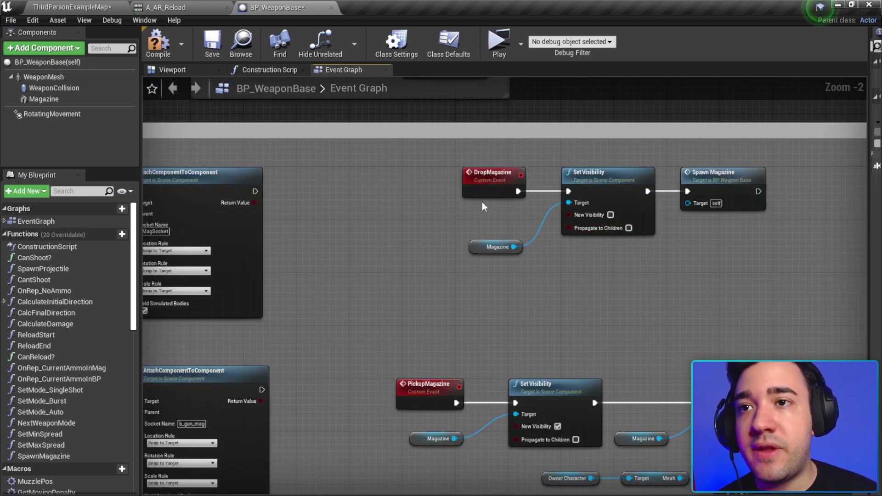
- Add a Magazine Set Visibility node with New Visibility ticked after the MagSocket attach
{"action": "right_click_drag", "start_coordinate": [481, 202], "coordinate": [575, 226]}
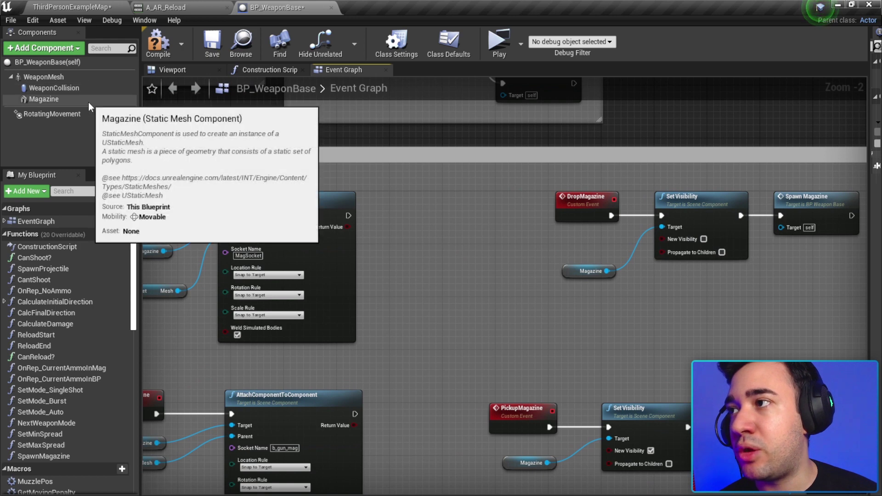
{"action": "mouse_move", "coordinate": [88, 100]}
{"action": "left_mouse_down"}
{"action": "mouse_move", "coordinate": [388, 250]}
{"action": "mouse_move", "coordinate": [444, 247]}
{"action": "mouse_move", "coordinate": [391, 262]}
{"action": "mouse_move", "coordinate": [443, 251]}
{"action": "mouse_move", "coordinate": [454, 206]}
{"action": "left_mouse_up"}
{"action": "type", "text": "set visi"}
{"action": "key", "text": "Return"}
{"action": "mouse_move", "coordinate": [348, 216]}
{"action": "left_mouse_down"}
{"action": "mouse_move", "coordinate": [418, 233]}
{"action": "mouse_move", "coordinate": [452, 224]}
{"action": "left_mouse_up"}
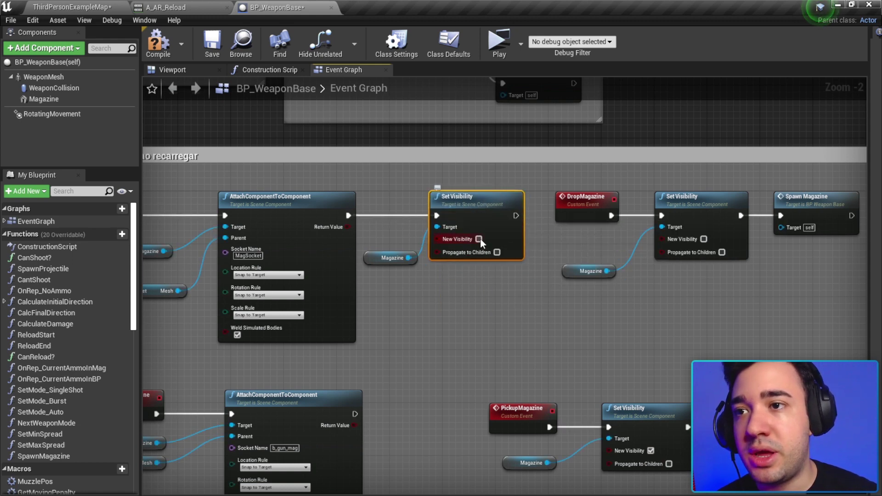
{"action": "left_click", "coordinate": [479, 239]}
{"action": "right_click_drag", "start_coordinate": [480, 241], "coordinate": [515, 239]}
{"action": "right_click_drag", "start_coordinate": [509, 288], "coordinate": [374, 278]}
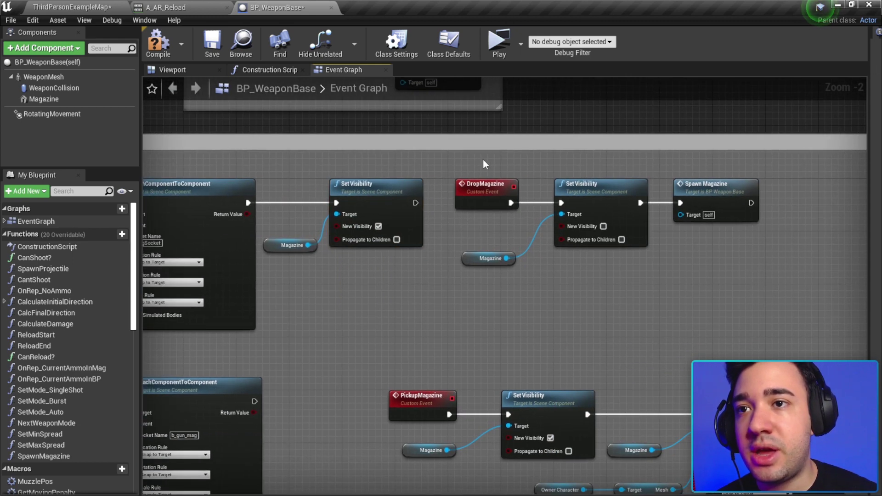
{"action": "left_click_drag", "start_coordinate": [484, 164], "coordinate": [730, 315]}
{"action": "scroll", "coordinate": [726, 314], "scroll_direction": "down", "scroll_amount": 2}
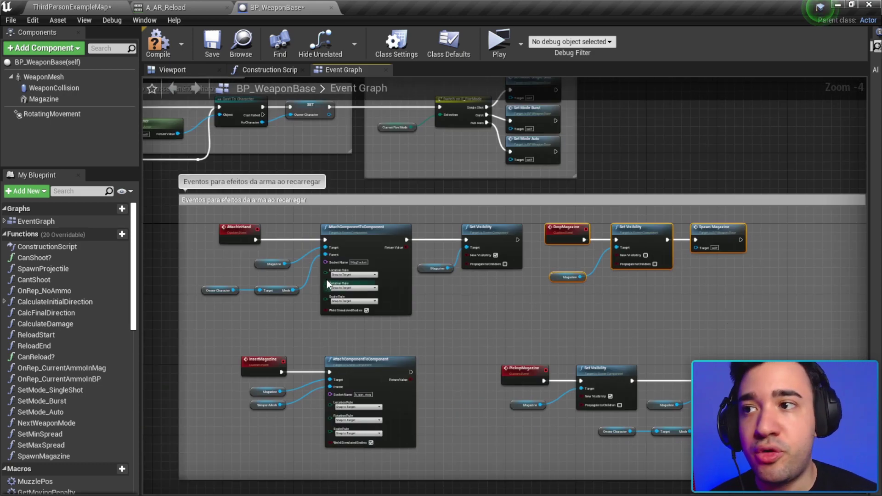
{"action": "scroll", "coordinate": [328, 284], "scroll_direction": "up", "scroll_amount": 1}
{"action": "right_click_drag", "start_coordinate": [328, 284], "coordinate": [481, 198]}
{"action": "scroll", "coordinate": [482, 197], "scroll_direction": "up", "scroll_amount": 1}
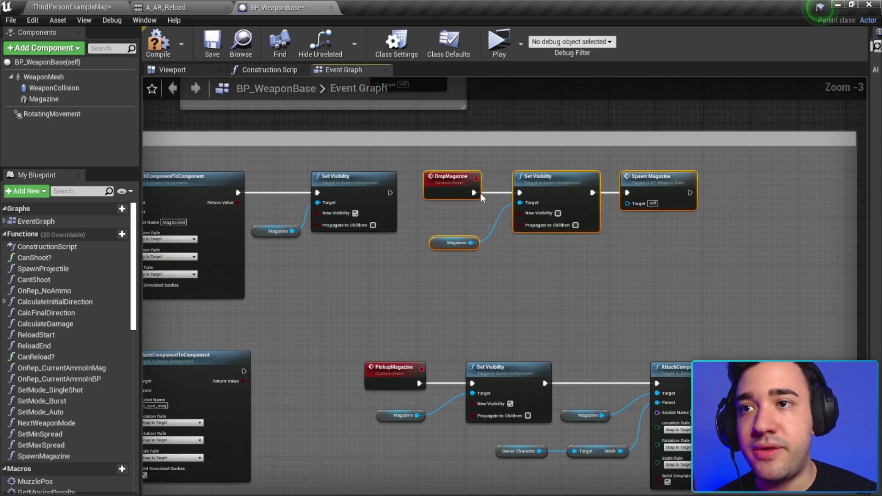
{"action": "left_click_drag", "start_coordinate": [692, 288], "coordinate": [692, 289]}
{"action": "scroll", "coordinate": [633, 296], "scroll_direction": "down", "scroll_amount": 2}
{"action": "scroll", "coordinate": [348, 203], "scroll_direction": "up", "scroll_amount": 1}
{"action": "scroll", "coordinate": [263, 170], "scroll_direction": "up", "scroll_amount": 1}
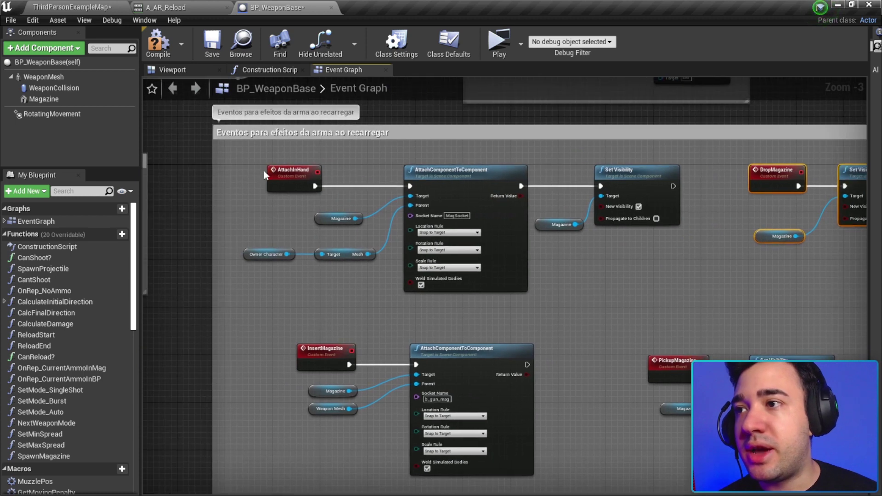
{"action": "right_click_drag", "start_coordinate": [241, 171], "coordinate": [293, 175]}
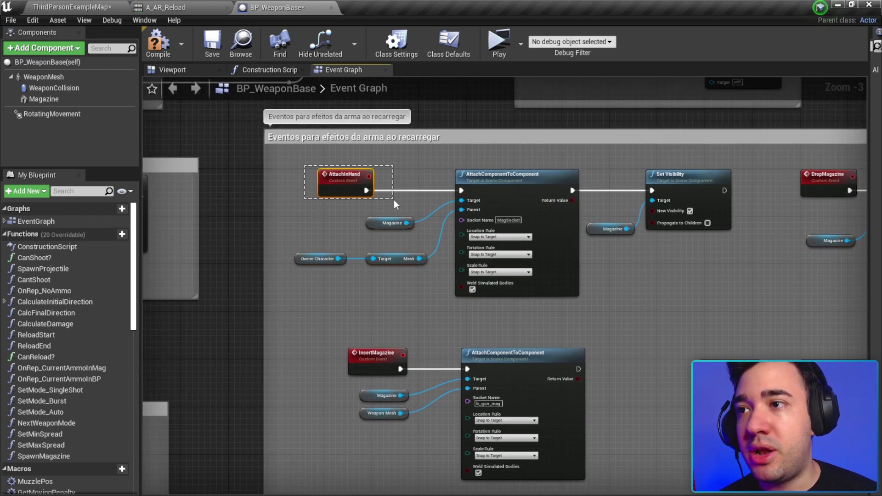
{"action": "left_click_drag", "start_coordinate": [293, 169], "coordinate": [380, 224]}
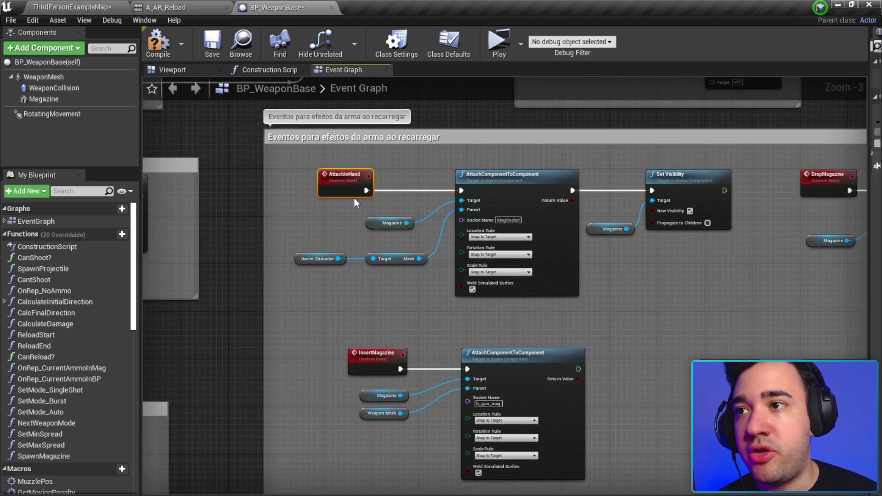
{"action": "scroll", "coordinate": [386, 209], "scroll_direction": "up", "scroll_amount": 1}
{"action": "right_click_drag", "start_coordinate": [462, 266], "coordinate": [329, 246]}
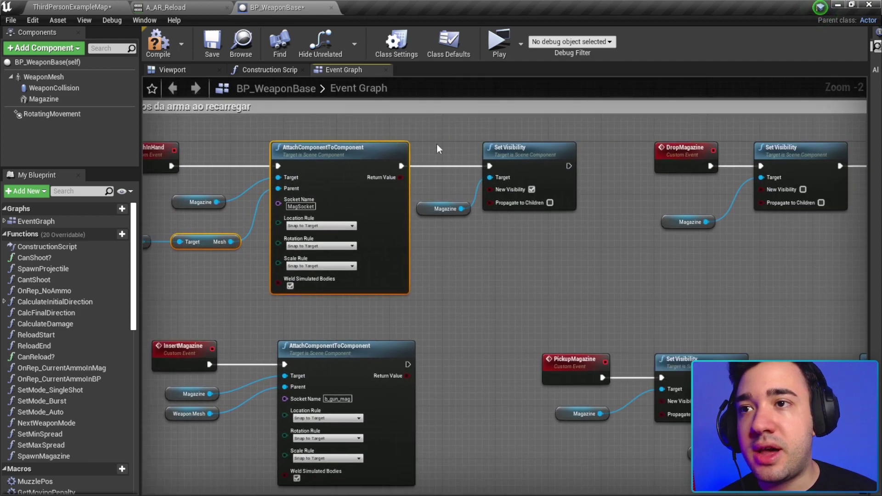
{"action": "left_click_drag", "start_coordinate": [437, 142], "coordinate": [496, 214]}
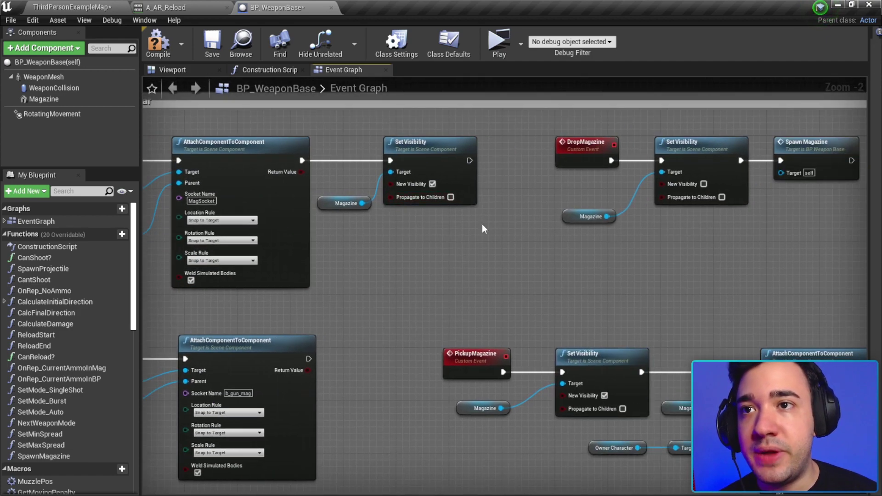
{"action": "scroll", "coordinate": [482, 224], "scroll_direction": "down", "scroll_amount": 2}
{"action": "scroll", "coordinate": [296, 270], "scroll_direction": "up", "scroll_amount": 2}
{"action": "left_click_drag", "start_coordinate": [229, 257], "coordinate": [506, 413]}
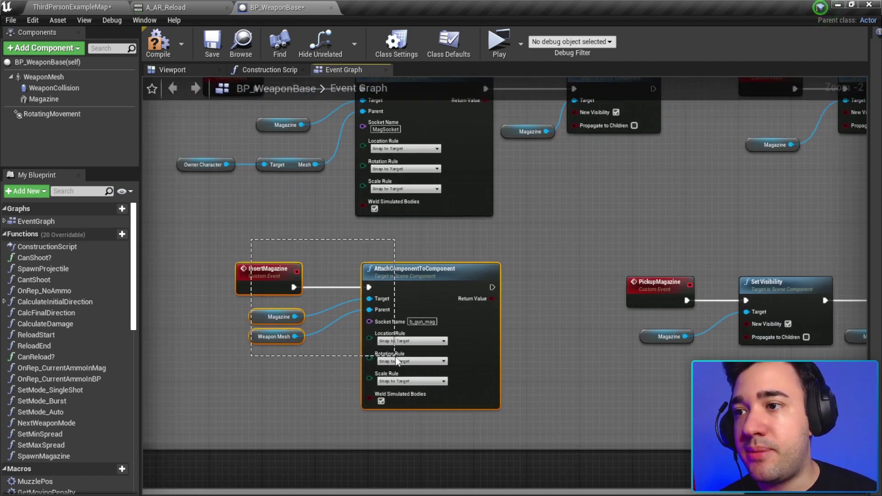
{"action": "right_click_drag", "start_coordinate": [725, 138], "coordinate": [452, 212]}
{"action": "left_click_drag", "start_coordinate": [444, 135], "coordinate": [748, 277]}
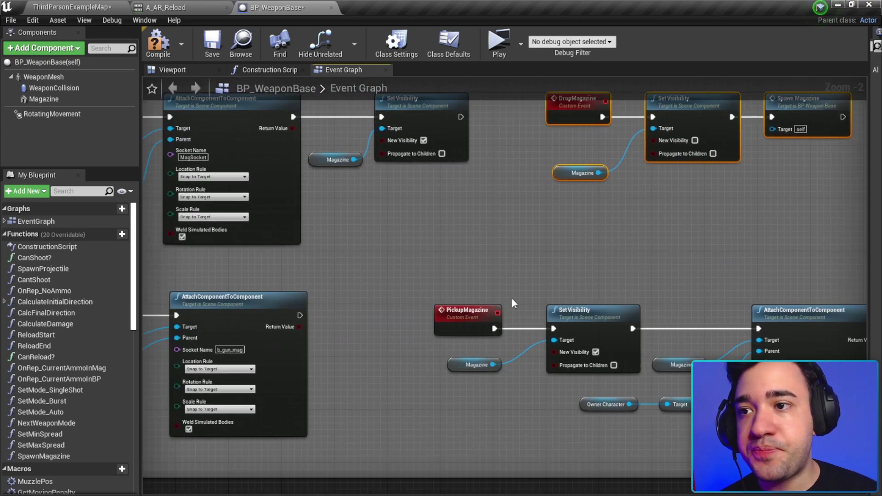
{"action": "right_click_drag", "start_coordinate": [275, 229], "coordinate": [631, 254]}
{"action": "left_click_drag", "start_coordinate": [251, 153], "coordinate": [748, 322]}
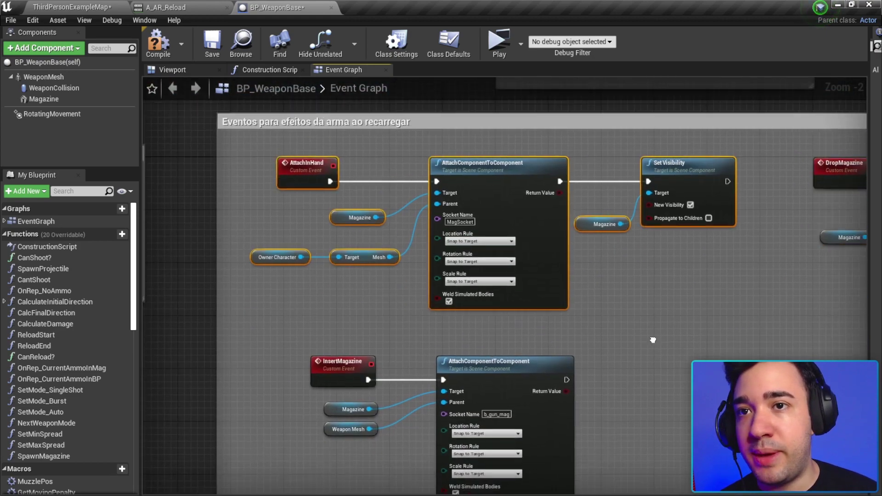
{"action": "right_click_drag", "start_coordinate": [383, 345], "coordinate": [281, 243]}
{"action": "left_click_drag", "start_coordinate": [256, 240], "coordinate": [521, 358]}
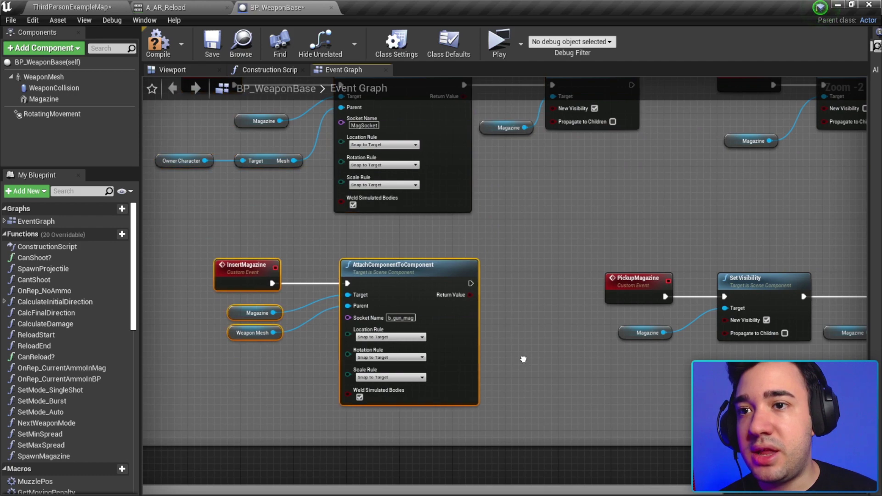
{"action": "right_click_drag", "start_coordinate": [521, 358], "coordinate": [375, 383]}
{"action": "left_click_drag", "start_coordinate": [425, 242], "coordinate": [652, 354]}
{"action": "scroll", "coordinate": [505, 275], "scroll_direction": "down", "scroll_amount": 3}
{"action": "scroll", "coordinate": [429, 339], "scroll_direction": "up", "scroll_amount": 2}
{"action": "scroll", "coordinate": [429, 339], "scroll_direction": "down", "scroll_amount": 3}
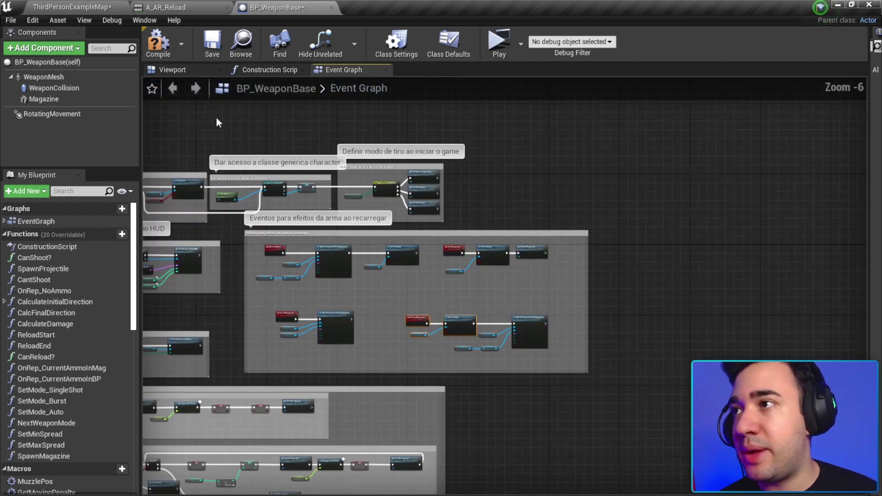
- Compile BP_WeaponBase, nudge the reload-events comment box left, and save the blueprint
{"action": "left_click", "coordinate": [220, 51]}
{"action": "scroll", "coordinate": [310, 228], "scroll_direction": "up", "scroll_amount": 2}
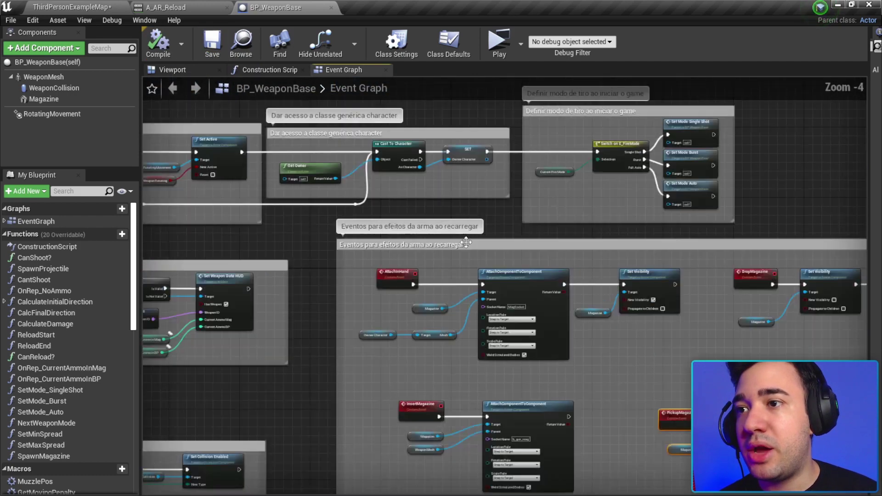
{"action": "right_click_drag", "start_coordinate": [309, 227], "coordinate": [188, 142]}
{"action": "right_click", "coordinate": [506, 207]}
{"action": "left_click_drag", "start_coordinate": [264, 162], "coordinate": [247, 170]}
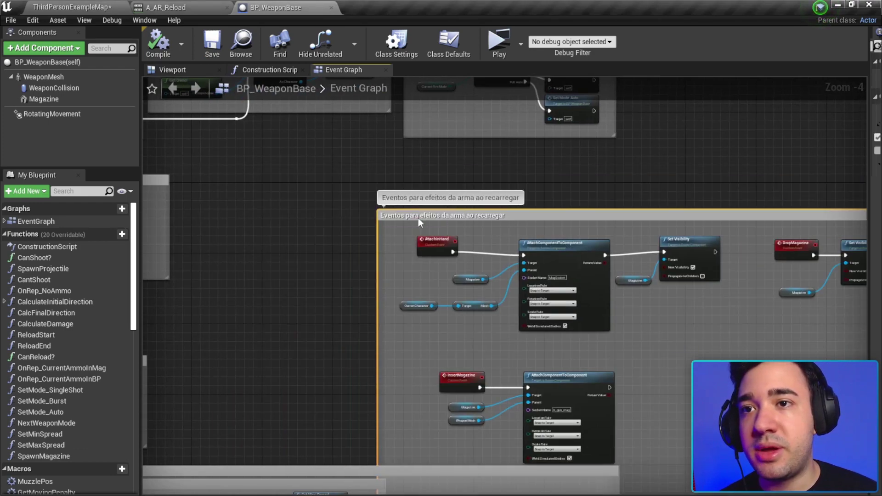
{"action": "left_click", "coordinate": [251, 182]}
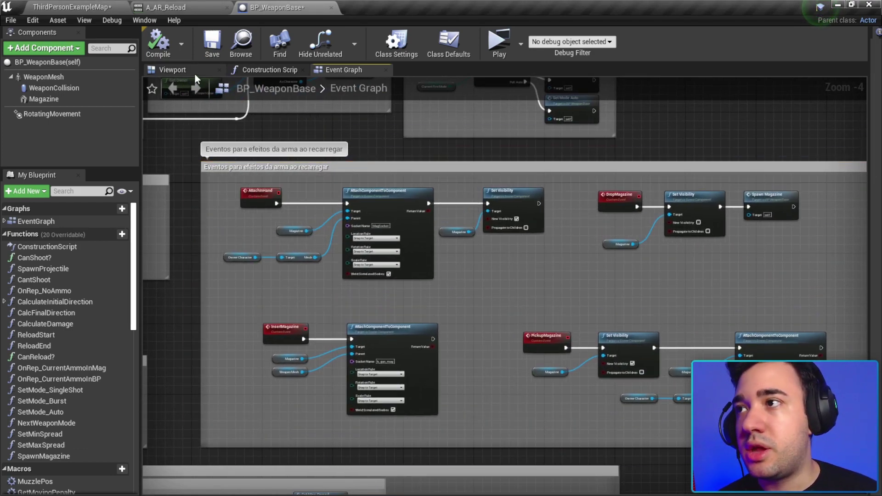
{"action": "scroll", "coordinate": [670, 279], "scroll_direction": "up", "scroll_amount": 1}
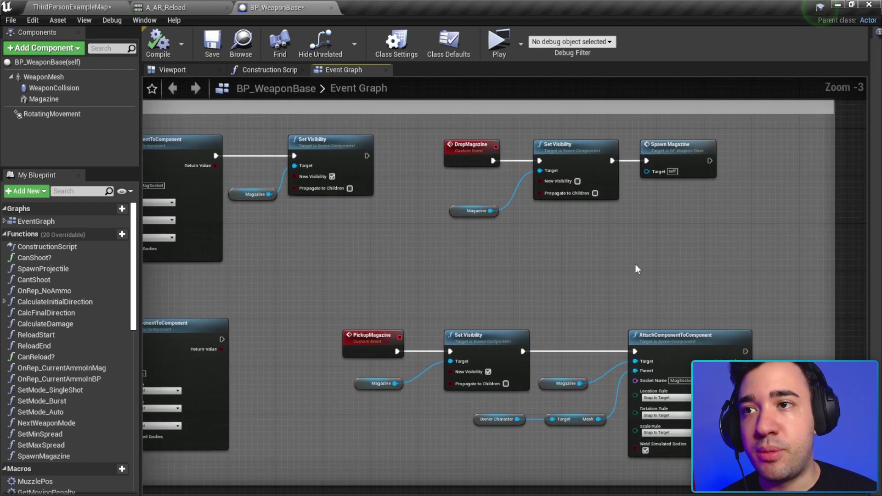
{"action": "mouse_move", "coordinate": [669, 279]}
{"action": "right_mouse_down"}
{"action": "mouse_move", "coordinate": [337, 106]}
{"action": "mouse_move", "coordinate": [479, 124]}
{"action": "right_mouse_up"}
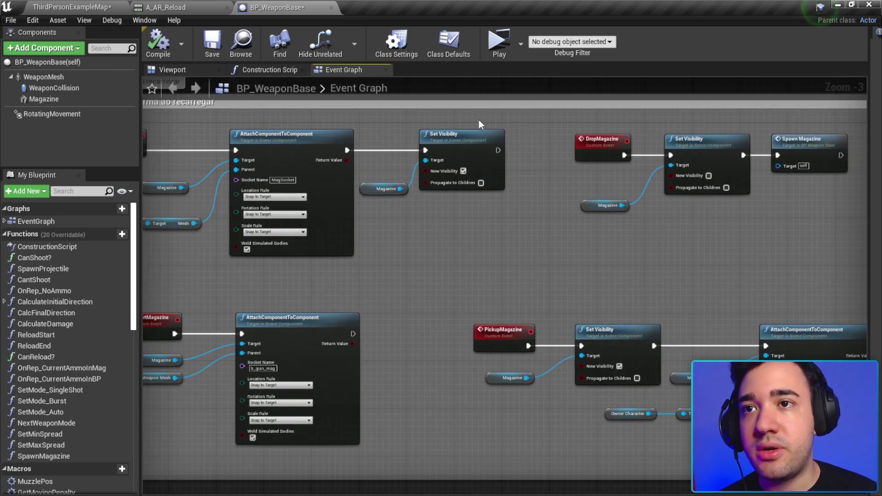
{"action": "left_click", "coordinate": [213, 45]}
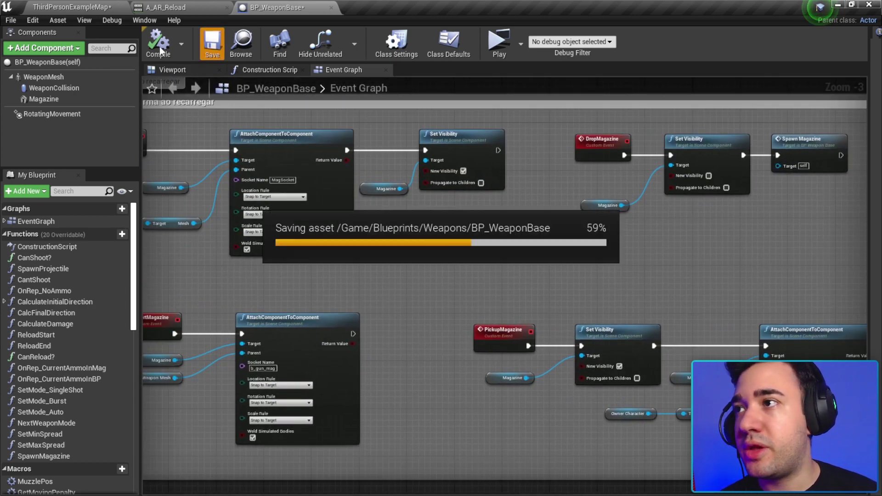
- Close BP_WeaponBase and enlarge the A_AR_Reload timeline to reveal the Notifies track
{"action": "left_click", "coordinate": [331, 8]}
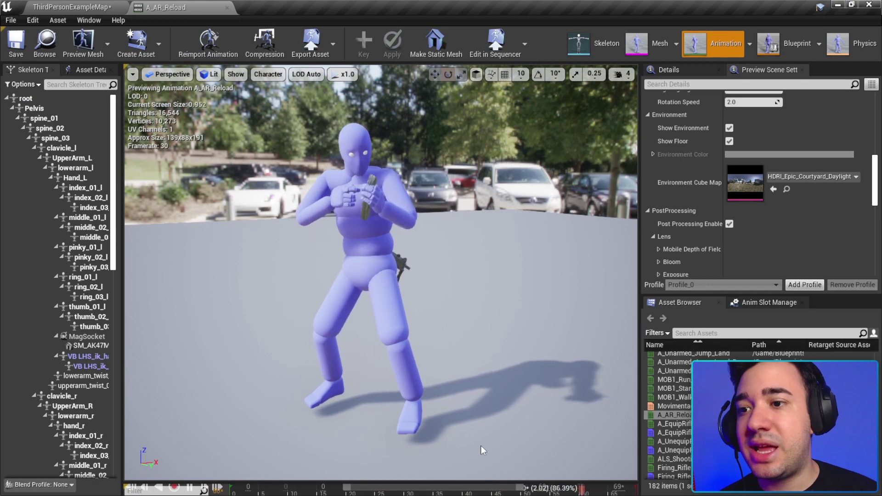
{"action": "left_click_drag", "start_coordinate": [483, 481], "coordinate": [482, 324]}
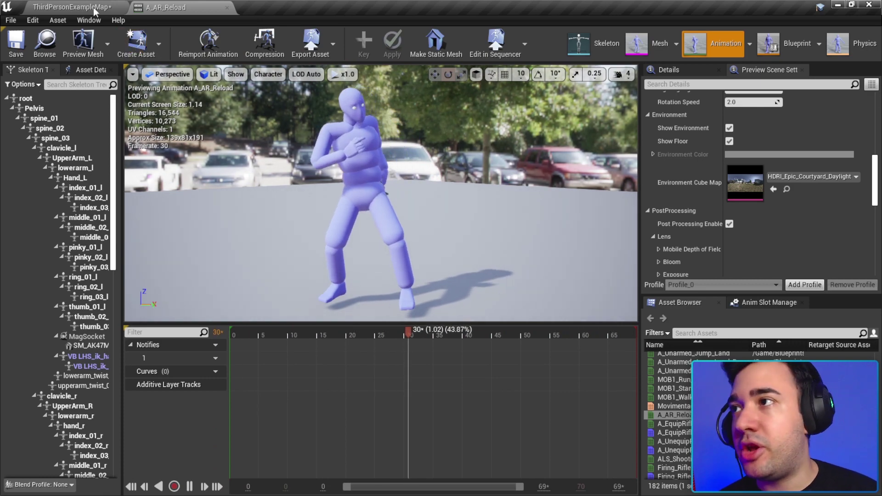
{"action": "left_click", "coordinate": [93, 8]}
{"action": "left_click", "coordinate": [165, 7]}
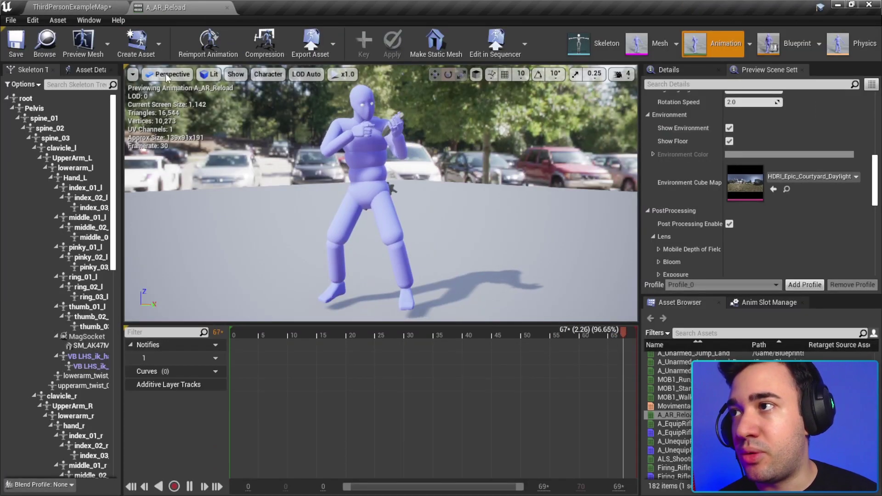
- Inspect the Reloading animation's magazine notify timings around frame 13, then close it
{"action": "left_click", "coordinate": [71, 7]}
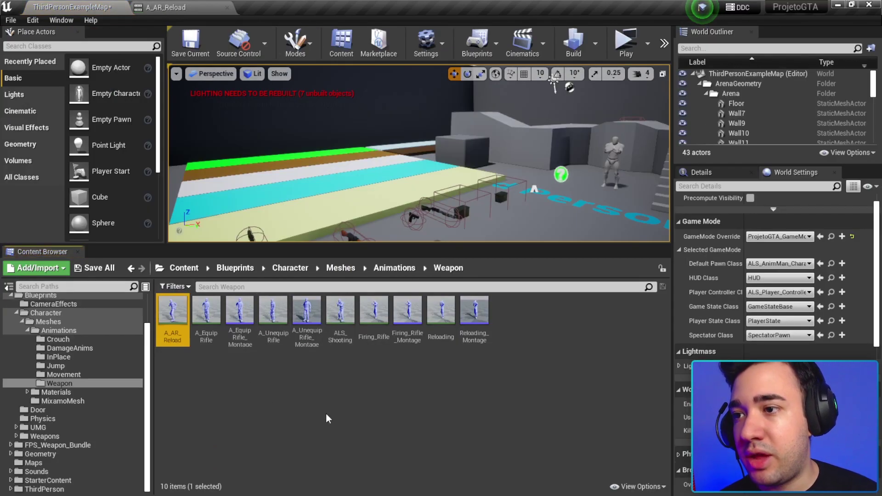
{"action": "double_click", "coordinate": [441, 312]}
{"action": "left_click_drag", "start_coordinate": [276, 334], "coordinate": [281, 336]}
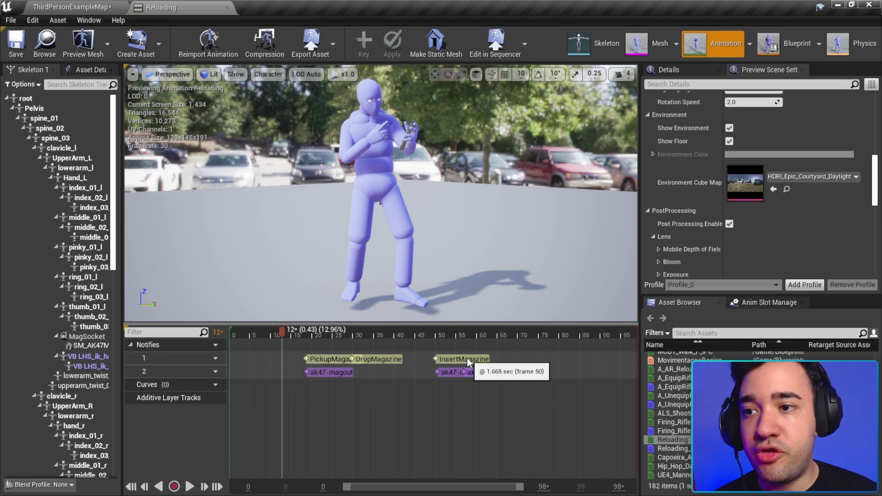
{"action": "mouse_move", "coordinate": [363, 323]}
{"action": "left_mouse_down"}
{"action": "mouse_move", "coordinate": [340, 398]}
{"action": "mouse_move", "coordinate": [333, 270]}
{"action": "left_mouse_up"}
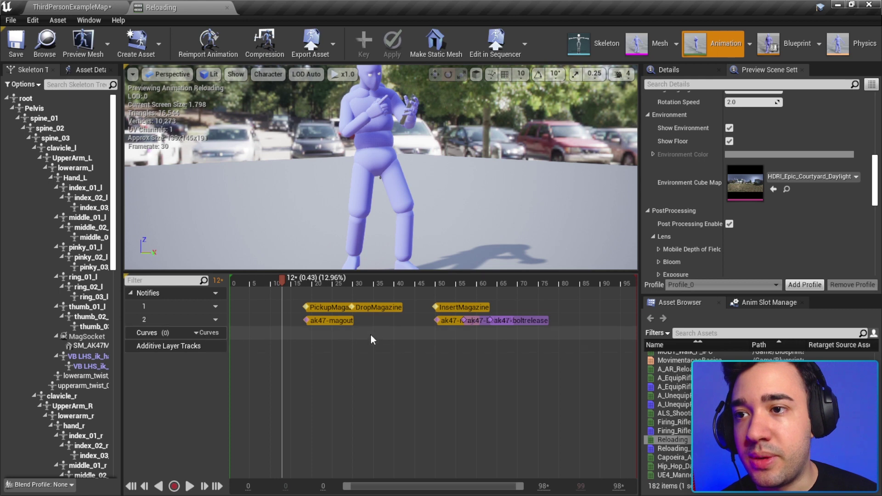
{"action": "scroll", "coordinate": [370, 334], "scroll_direction": "up", "scroll_amount": 3, "text": "ctrl"}
{"action": "scroll", "coordinate": [297, 318], "scroll_direction": "down", "scroll_amount": 1, "text": "ctrl"}
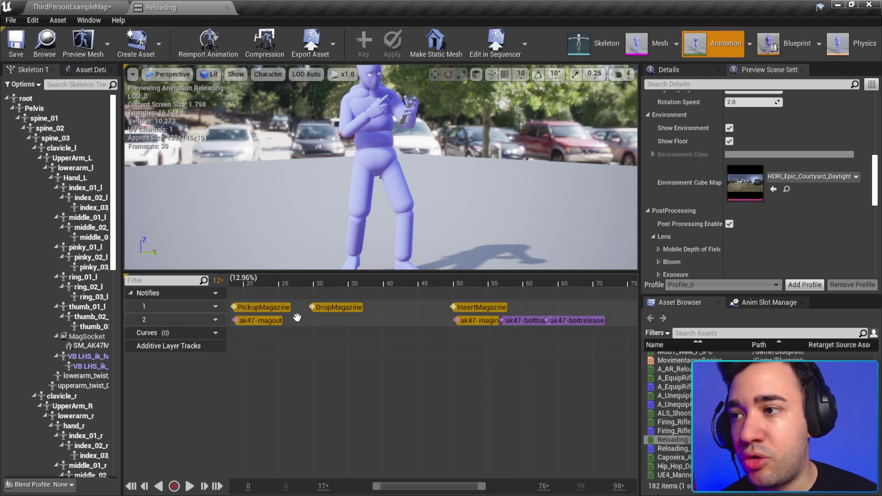
{"action": "left_click", "coordinate": [227, 9]}
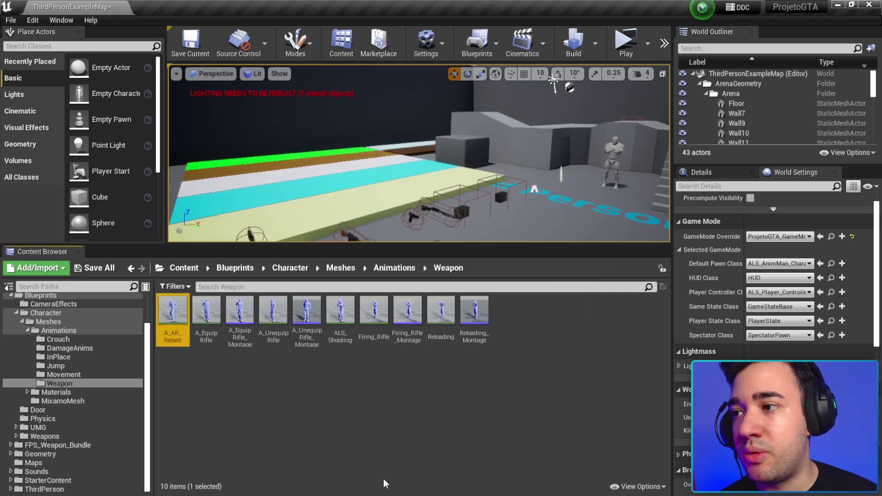
- Paste the copied PickupMagazine, DropMagazine, InsertMagazine, ak47-magout and ak47-magin notifies into A_AR_Reload
{"action": "key", "text": "Return"}
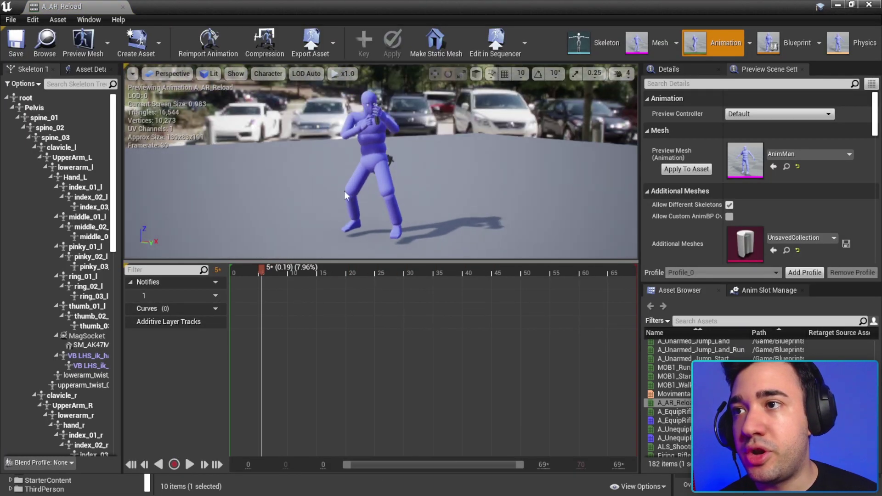
{"action": "left_click", "coordinate": [305, 322]}
{"action": "key", "text": "ctrl+v"}
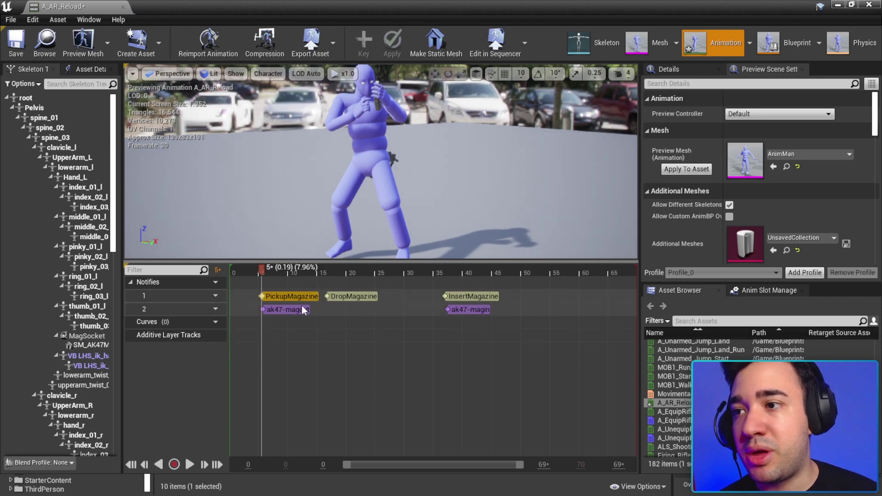
{"action": "left_click", "coordinate": [351, 297]}
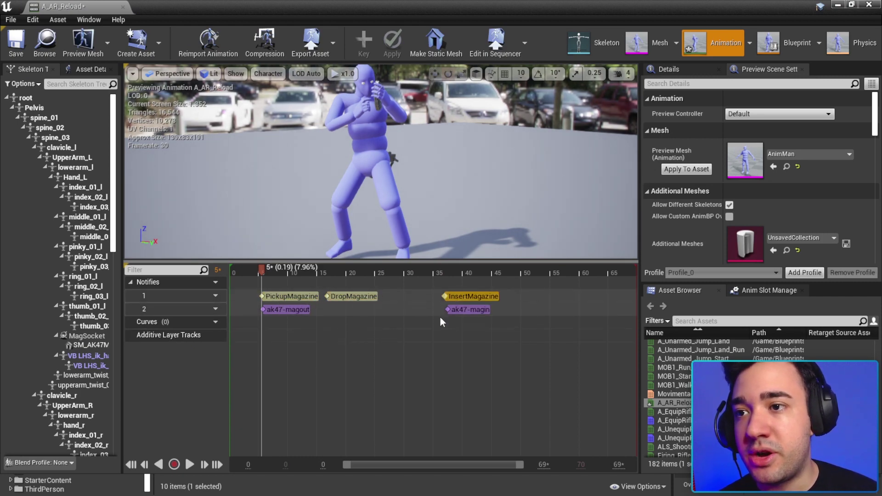
{"action": "mouse_move", "coordinate": [81, 5]}
{"action": "left_mouse_down"}
{"action": "mouse_move", "coordinate": [418, 28]}
{"action": "mouse_move", "coordinate": [390, 8]}
{"action": "left_mouse_up"}
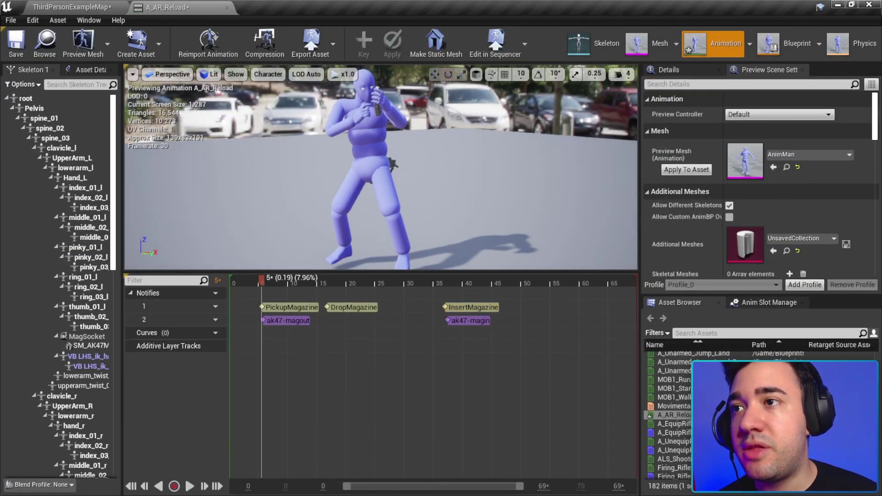
- Enlarge and frame the preview, then shift all the pasted notifies later in the animation
{"action": "left_click_drag", "start_coordinate": [389, 245], "coordinate": [362, 239]}
{"action": "left_click_drag", "start_coordinate": [391, 271], "coordinate": [390, 344]}
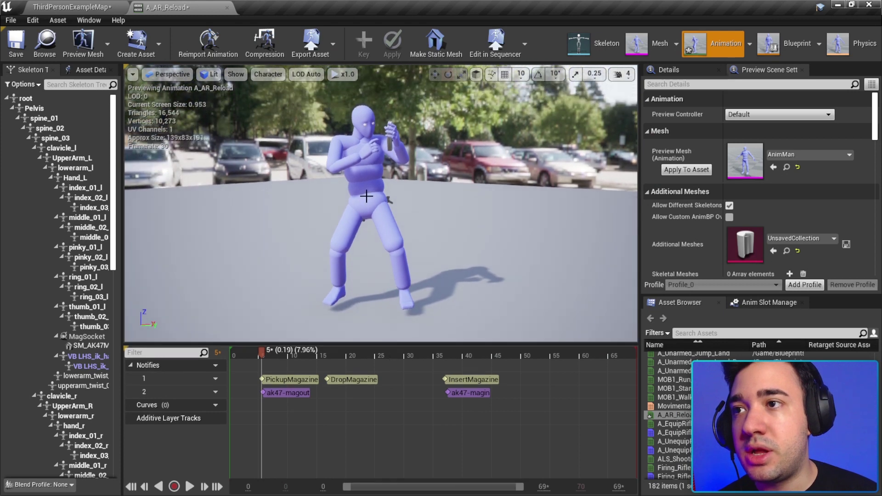
{"action": "left_click_drag", "start_coordinate": [380, 229], "coordinate": [381, 193]}
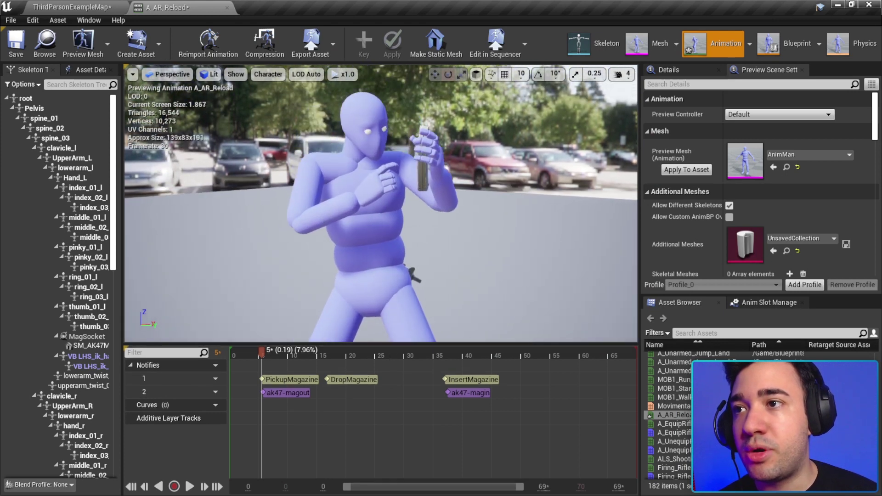
{"action": "left_click_drag", "start_coordinate": [249, 351], "coordinate": [269, 352]}
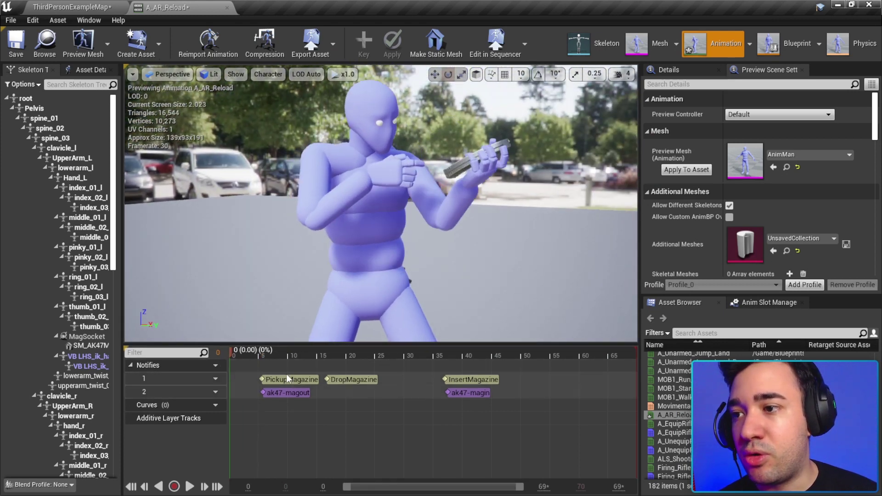
{"action": "key", "text": "Home"}
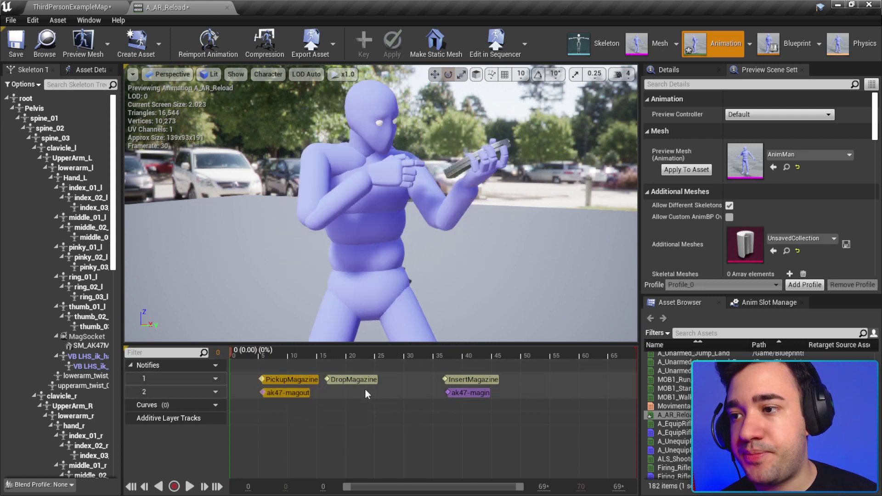
{"action": "left_click", "coordinate": [462, 380]}
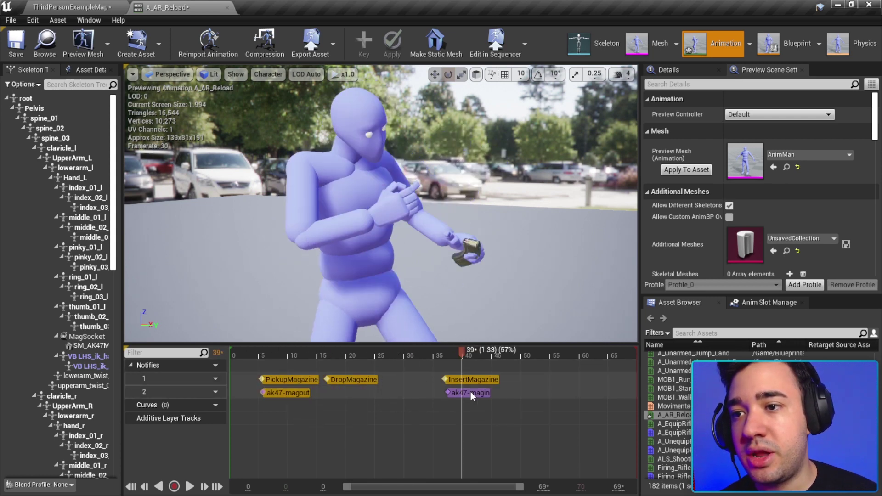
{"action": "left_click_drag", "start_coordinate": [306, 380], "coordinate": [432, 373]}
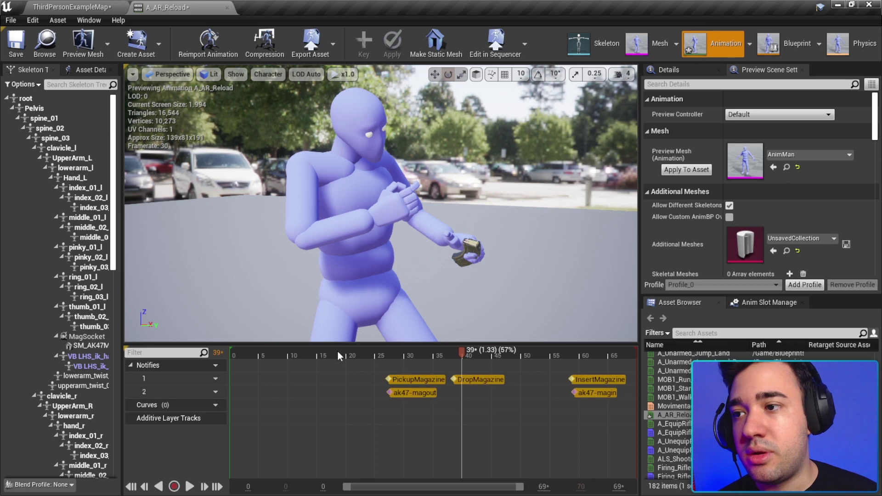
- Move PickupMagazine and the ak47-magout sound back to about frame 13
{"action": "left_click", "coordinate": [247, 351]}
{"action": "left_click_drag", "start_coordinate": [250, 357], "coordinate": [304, 363]}
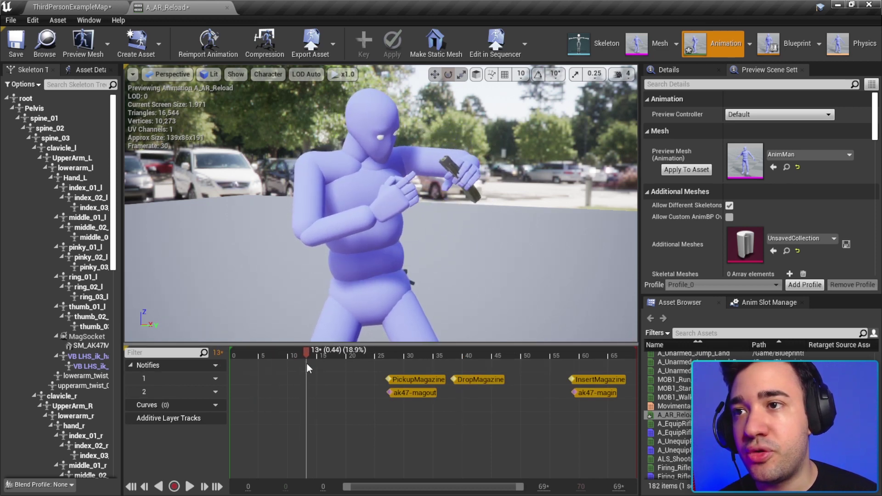
{"action": "left_click", "coordinate": [415, 419]}
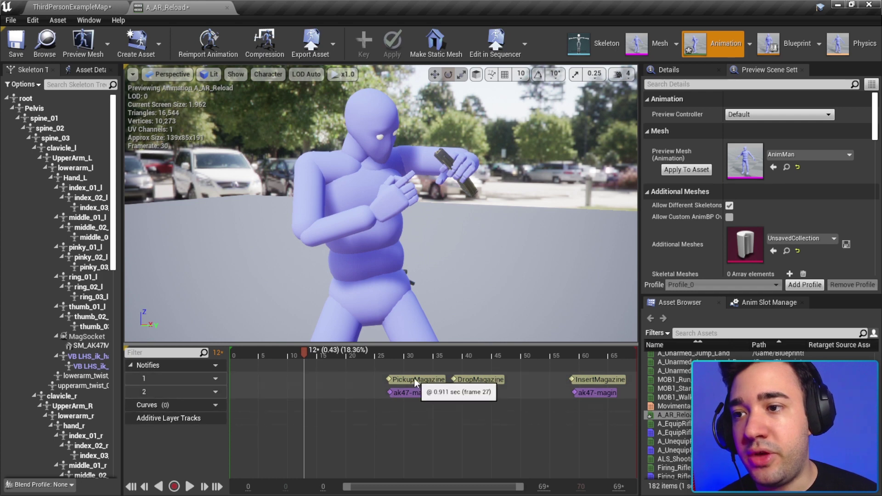
{"action": "left_click_drag", "start_coordinate": [414, 379], "coordinate": [335, 379]}
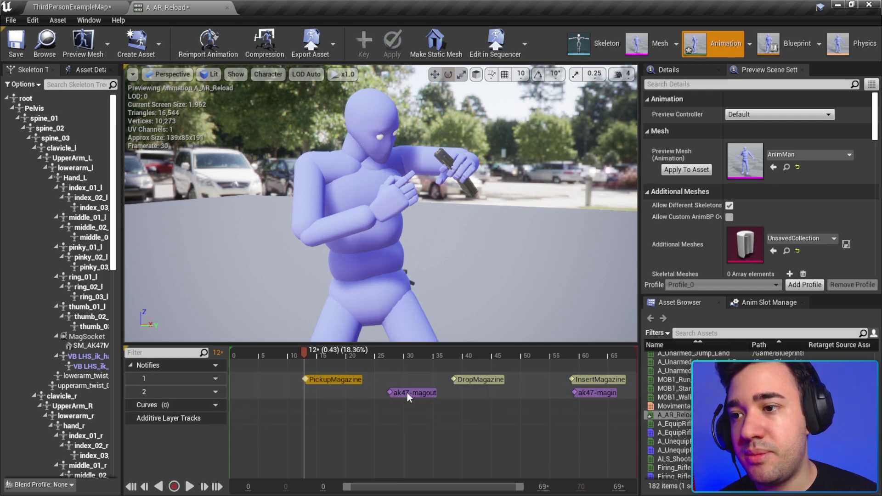
{"action": "left_click_drag", "start_coordinate": [406, 393], "coordinate": [329, 392]}
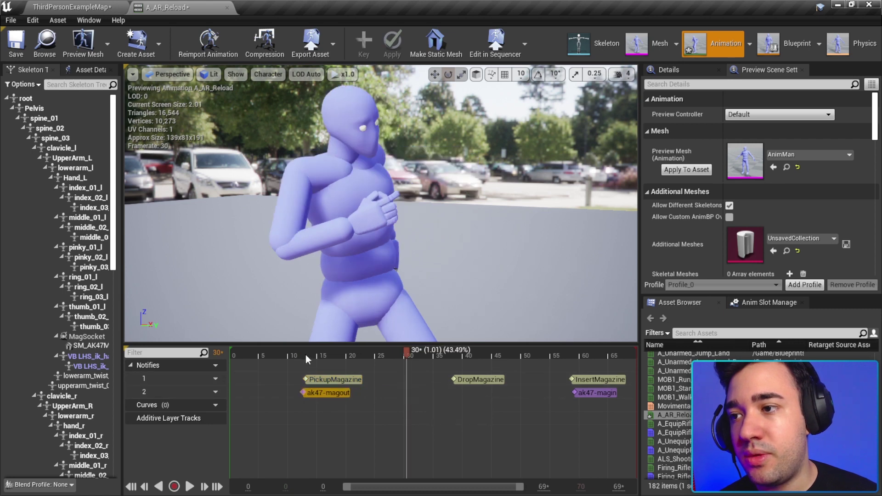
{"action": "left_click_drag", "start_coordinate": [305, 354], "coordinate": [305, 352]}
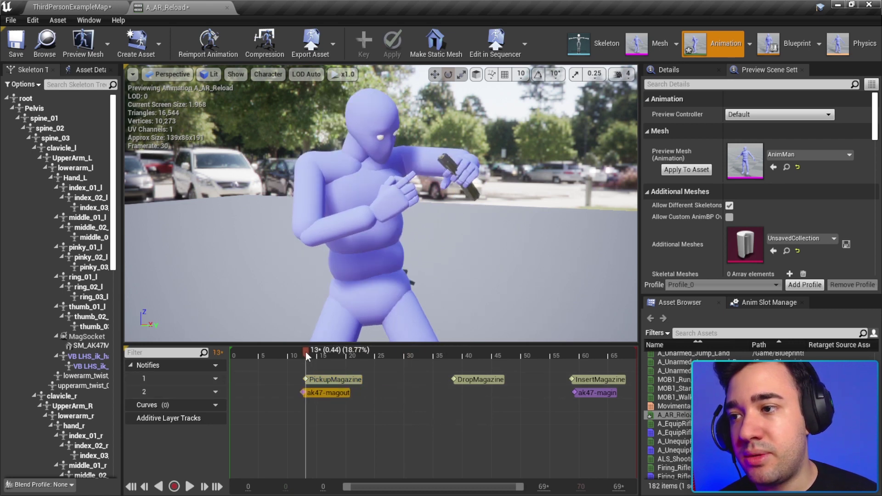
{"action": "left_click_drag", "start_coordinate": [321, 393], "coordinate": [326, 392]}
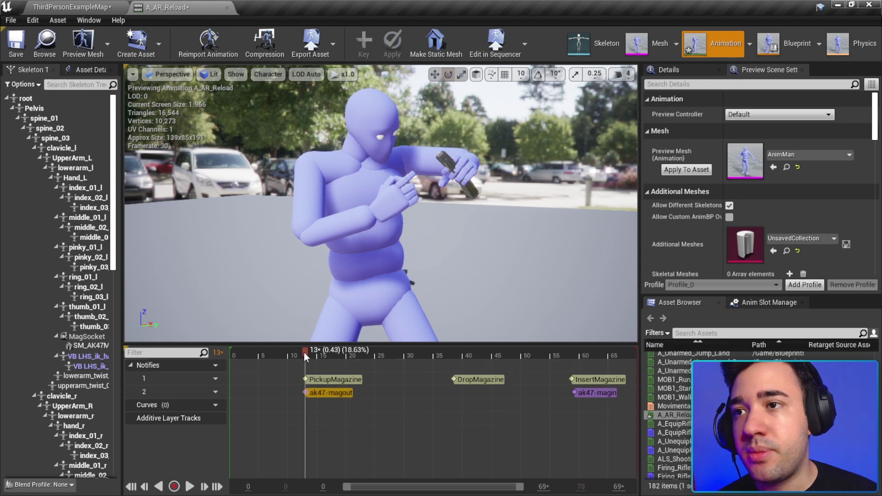
{"action": "mouse_move", "coordinate": [304, 352]}
{"action": "left_mouse_down"}
{"action": "mouse_move", "coordinate": [334, 349]}
{"action": "mouse_move", "coordinate": [334, 316]}
{"action": "left_mouse_up"}
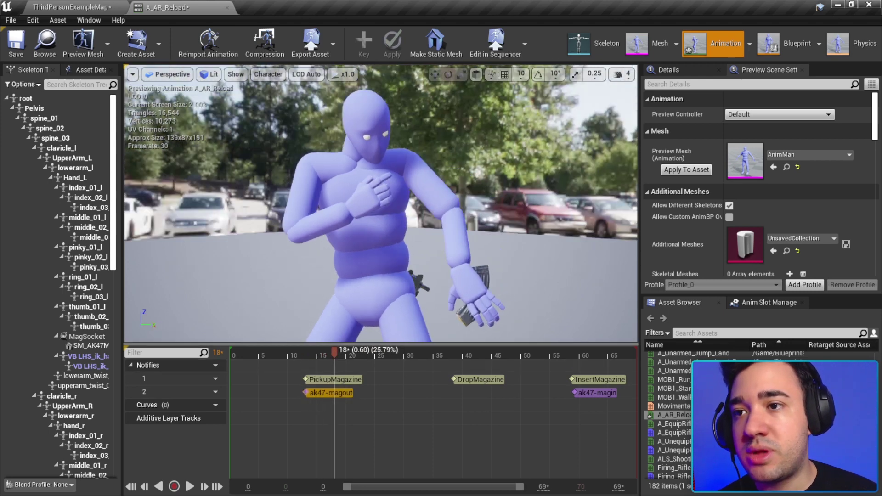
- Drag DropMagazine earlier until it snaps to frame 18, just after PickupMagazine
{"action": "scroll", "coordinate": [344, 367], "scroll_direction": "up", "scroll_amount": 2}
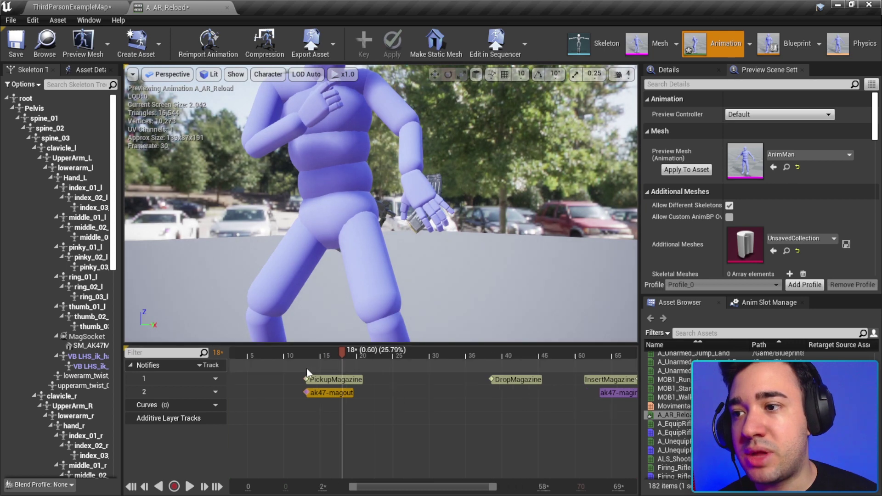
{"action": "scroll", "coordinate": [347, 365], "scroll_direction": "up", "scroll_amount": 1}
{"action": "left_click_drag", "start_coordinate": [590, 379], "coordinate": [428, 377]}
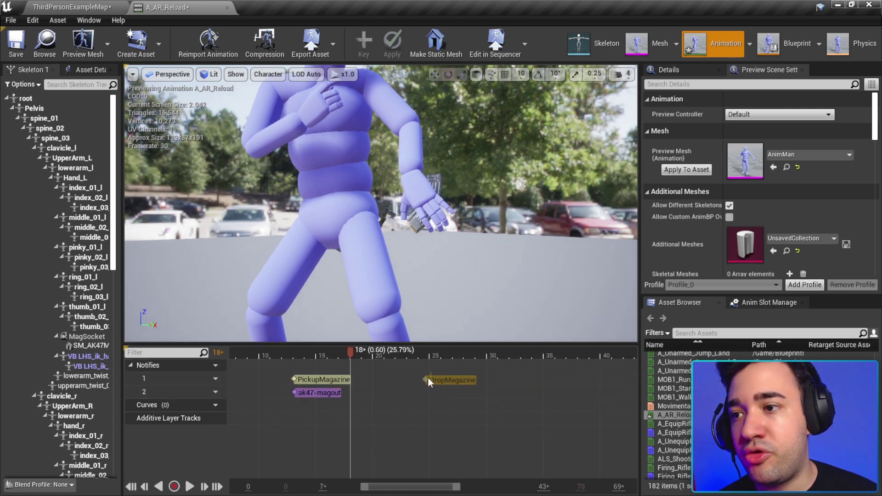
{"action": "left_click_drag", "start_coordinate": [370, 381], "coordinate": [363, 381]}
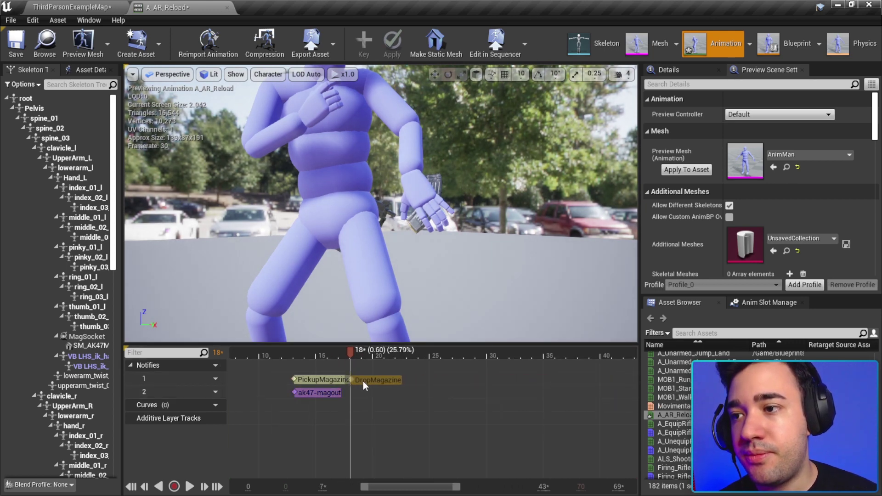
{"action": "scroll", "coordinate": [420, 239], "scroll_direction": "down", "scroll_amount": 5}
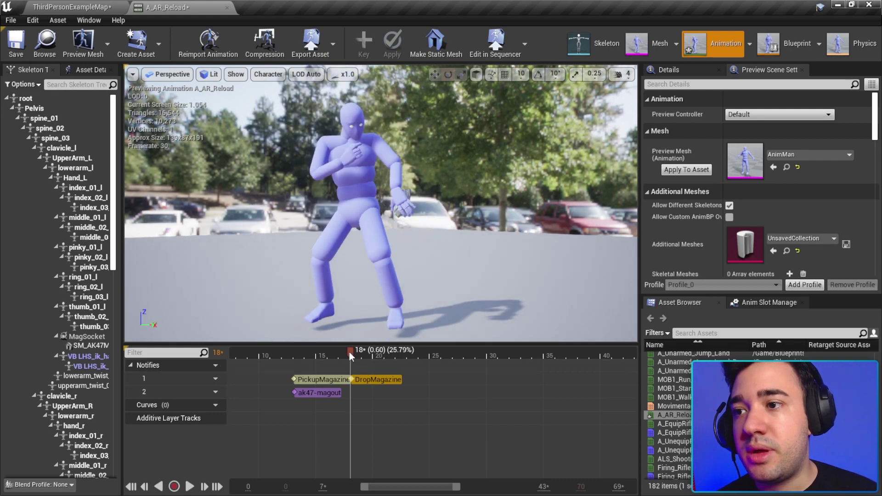
{"action": "left_click_drag", "start_coordinate": [349, 352], "coordinate": [540, 355]}
{"action": "scroll", "coordinate": [438, 241], "scroll_direction": "up", "scroll_amount": 10}
{"action": "scroll", "coordinate": [437, 240], "scroll_direction": "down", "scroll_amount": 3}
{"action": "scroll", "coordinate": [528, 299], "scroll_direction": "down", "scroll_amount": 5}
{"action": "scroll", "coordinate": [514, 394], "scroll_direction": "down", "scroll_amount": 3}
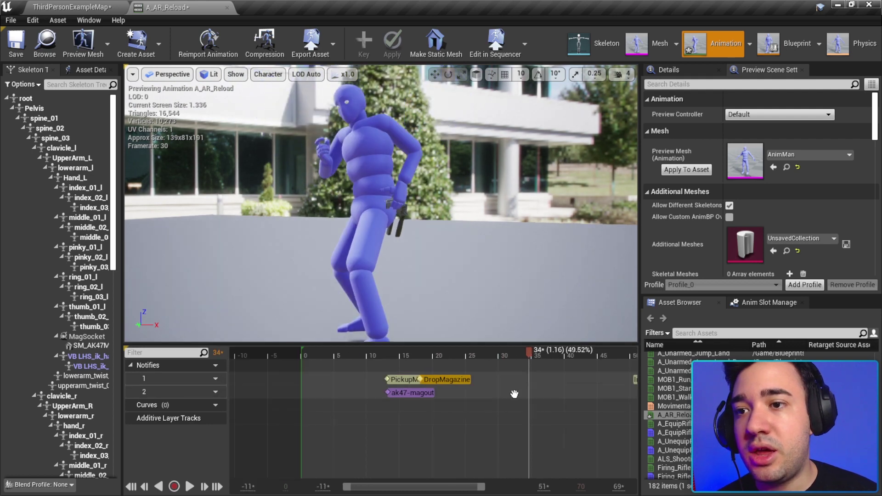
{"action": "right_click_drag", "start_coordinate": [529, 391], "coordinate": [454, 377]}
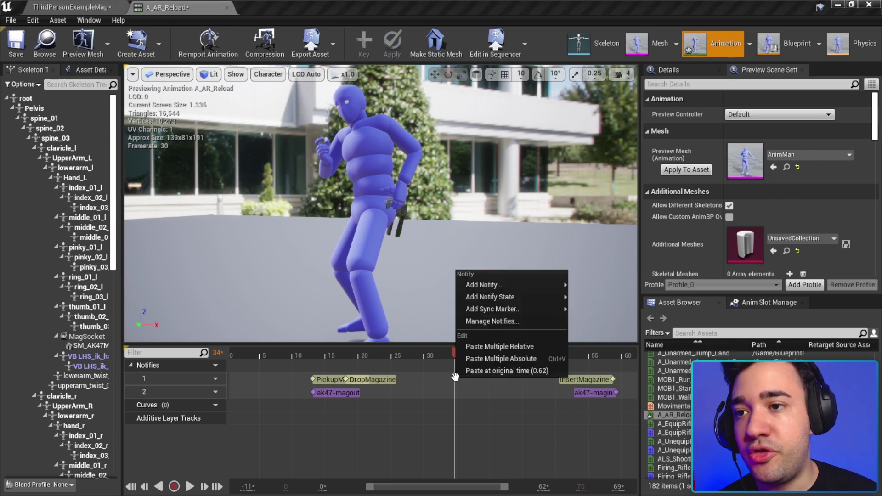
- Create a new notify named AttachInHand at frame 34 on notify track 1
{"action": "mouse_move", "coordinate": [469, 285]}
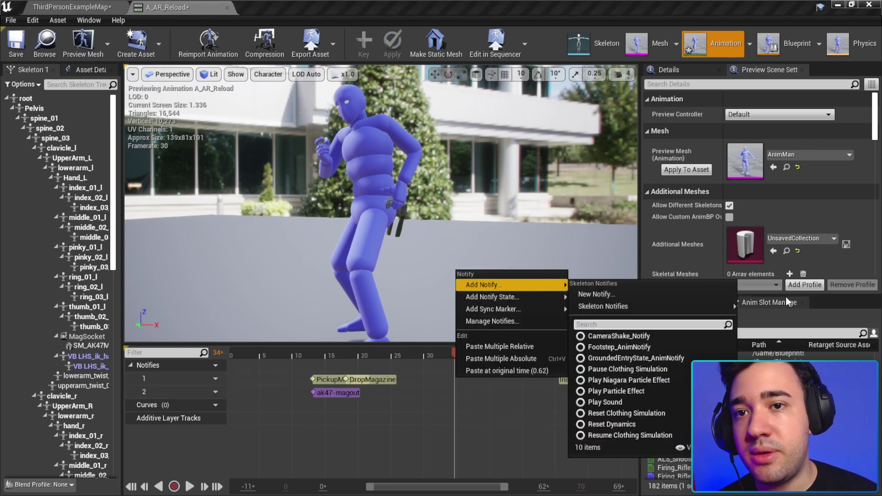
{"action": "left_click", "coordinate": [603, 296]}
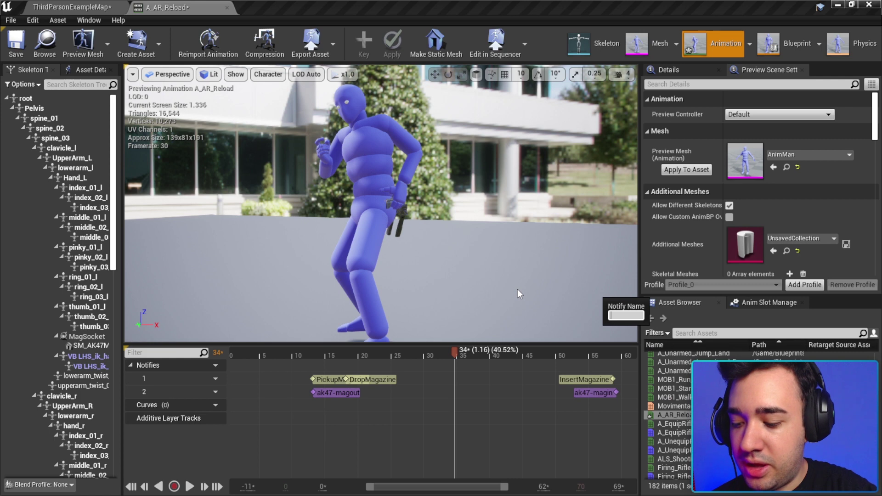
{"action": "type", "text": "Attach"}
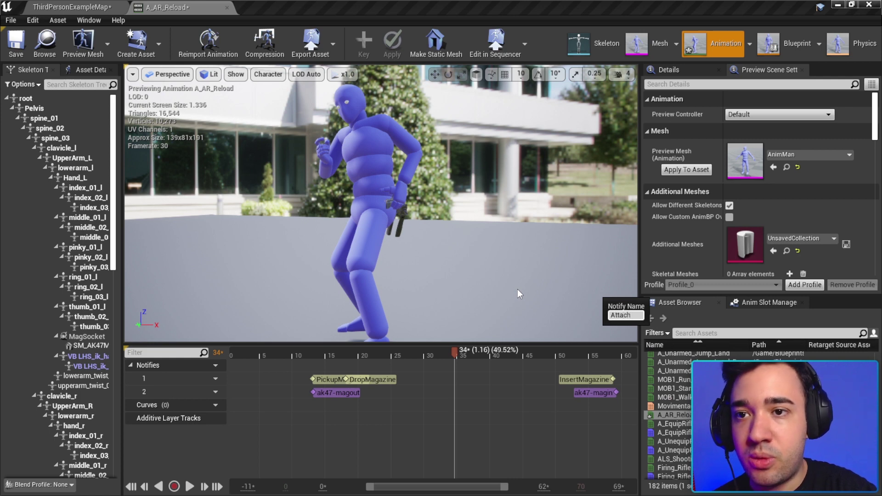
{"action": "type", "text": "InHand"}
{"action": "key", "text": "Return"}
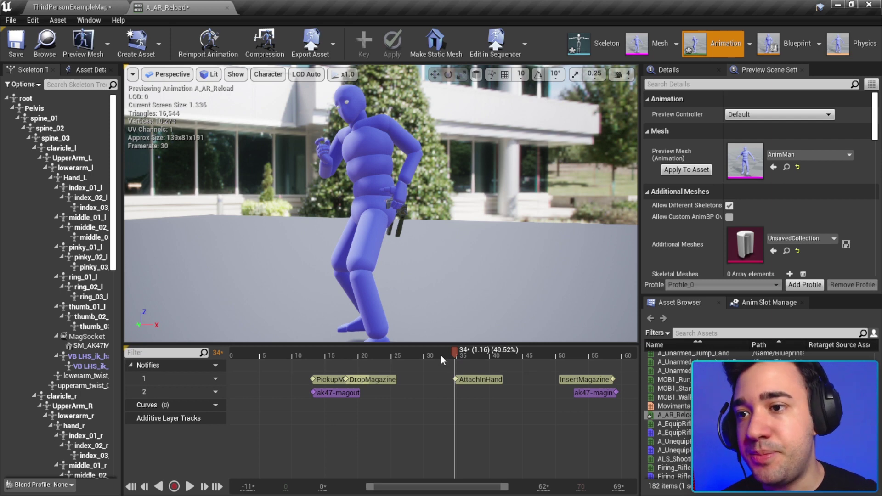
- Place InsertMagazine and the ak47-magin sound together at frame 54
{"action": "left_click_drag", "start_coordinate": [449, 353], "coordinate": [522, 357]}
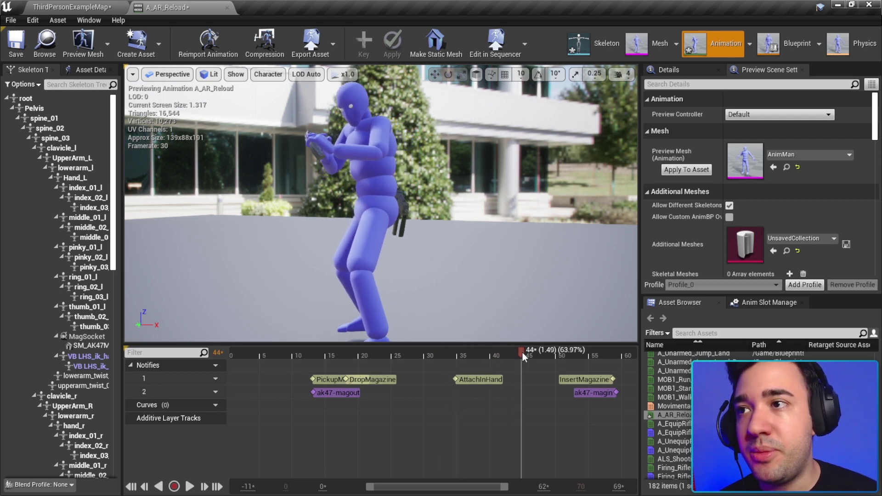
{"action": "mouse_move", "coordinate": [523, 354]}
{"action": "left_mouse_down"}
{"action": "mouse_move", "coordinate": [622, 362]}
{"action": "mouse_move", "coordinate": [554, 355]}
{"action": "mouse_move", "coordinate": [581, 354]}
{"action": "left_mouse_up"}
{"action": "scroll", "coordinate": [483, 321], "scroll_direction": "up", "scroll_amount": 3}
{"action": "scroll", "coordinate": [294, 207], "scroll_direction": "up", "scroll_amount": 5}
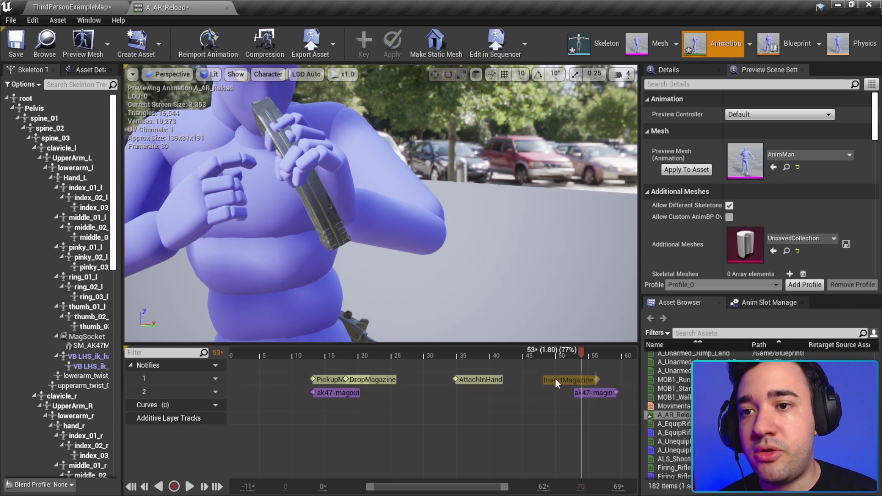
{"action": "mouse_move", "coordinate": [542, 378]}
{"action": "left_mouse_down"}
{"action": "mouse_move", "coordinate": [595, 378]}
{"action": "mouse_move", "coordinate": [573, 393]}
{"action": "mouse_move", "coordinate": [558, 390]}
{"action": "left_mouse_up"}
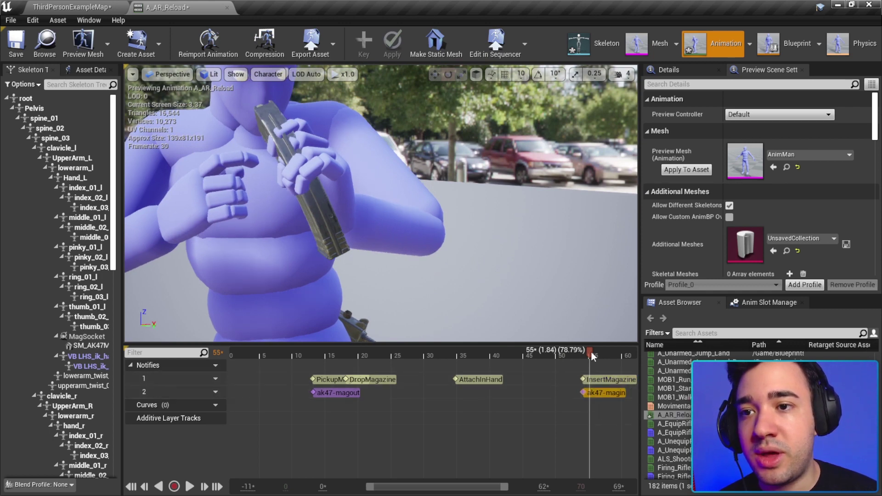
{"action": "left_click_drag", "start_coordinate": [591, 352], "coordinate": [583, 348]}
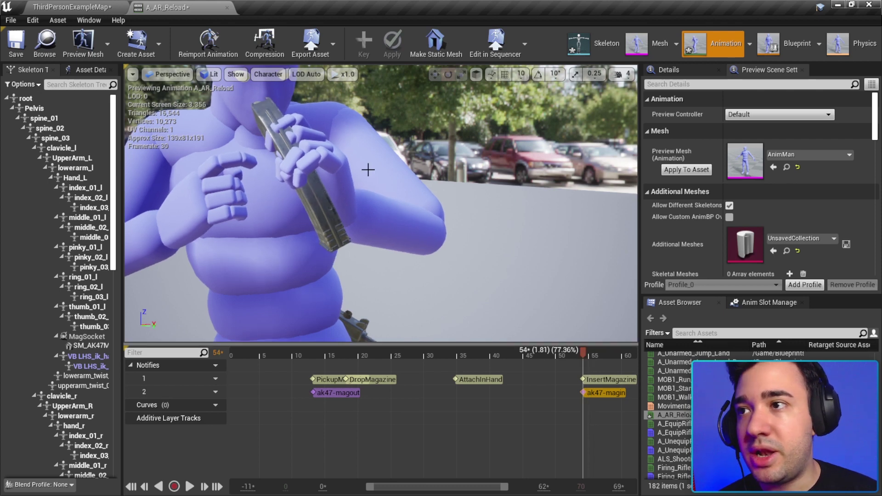
- Orbit around the magazine hand and widen the Skeleton Tree panel
{"action": "scroll", "coordinate": [437, 237], "scroll_direction": "down", "scroll_amount": 3}
{"action": "left_click_drag", "start_coordinate": [434, 242], "coordinate": [444, 228]}
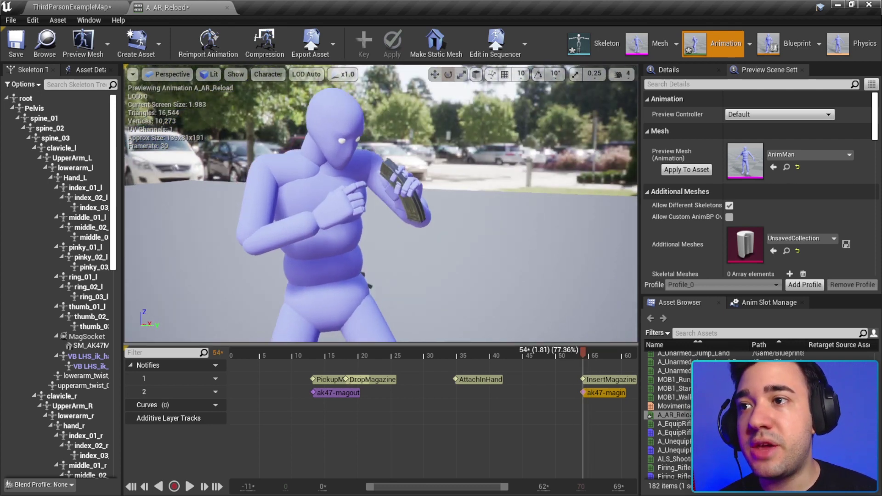
{"action": "scroll", "coordinate": [449, 232], "scroll_direction": "up", "scroll_amount": 3}
{"action": "scroll", "coordinate": [448, 232], "scroll_direction": "down", "scroll_amount": 2}
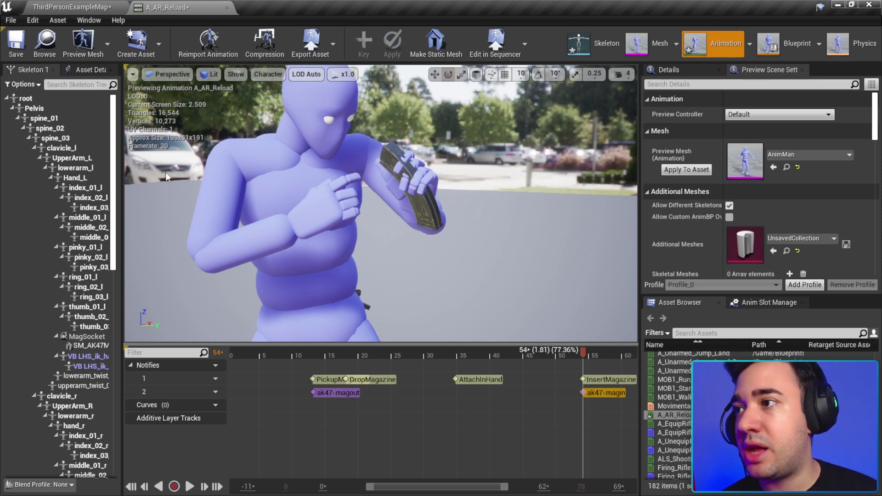
{"action": "left_click_drag", "start_coordinate": [122, 170], "coordinate": [237, 170]}
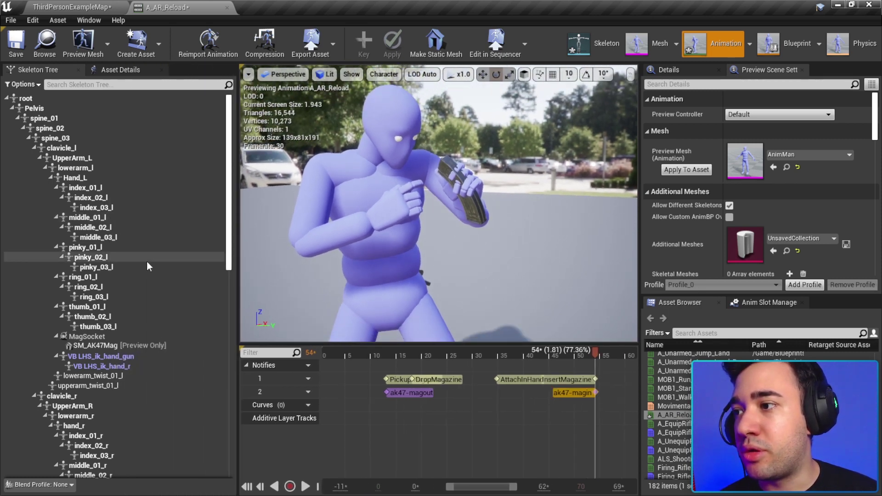
- Rotate the MagSocket so the AK47 magazine fits the left hand, checking frames 50-54
{"action": "scroll", "coordinate": [144, 234], "scroll_direction": "down", "scroll_amount": 3}
{"action": "left_click", "coordinate": [81, 281]}
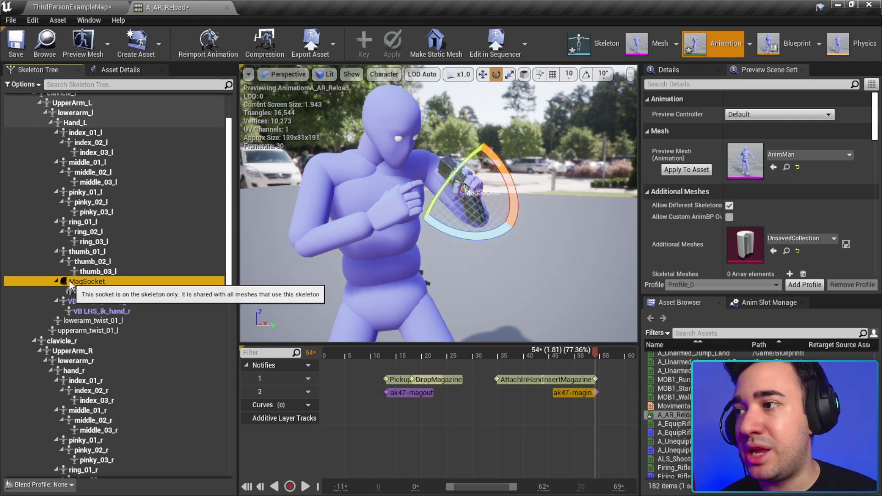
{"action": "left_click_drag", "start_coordinate": [552, 160], "coordinate": [528, 161]}
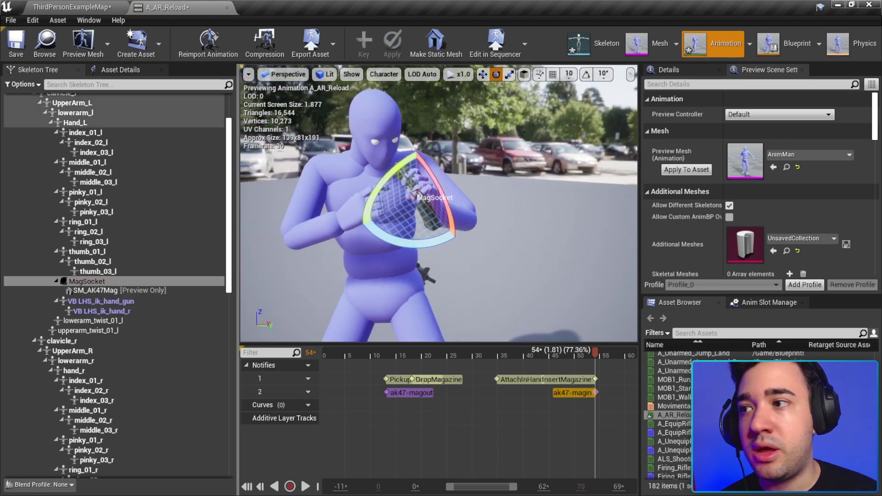
{"action": "scroll", "coordinate": [156, 199], "scroll_direction": "down", "scroll_amount": 4}
{"action": "scroll", "coordinate": [147, 230], "scroll_direction": "up", "scroll_amount": 4}
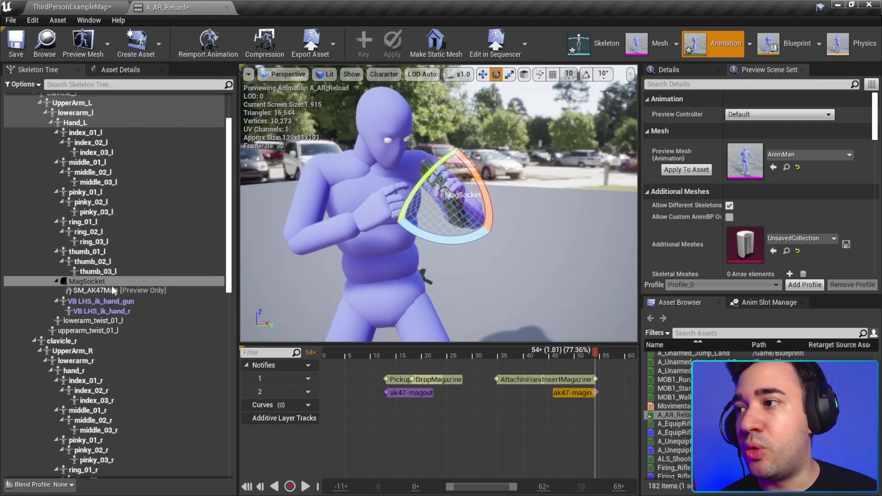
{"action": "mouse_move", "coordinate": [531, 197]}
{"action": "left_mouse_down"}
{"action": "mouse_move", "coordinate": [514, 174]}
{"action": "mouse_move", "coordinate": [487, 195]}
{"action": "left_mouse_up"}
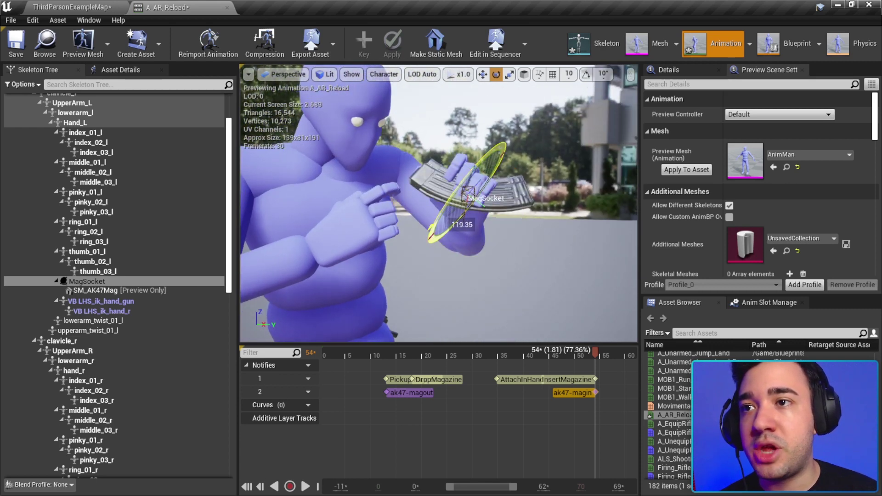
{"action": "left_click_drag", "start_coordinate": [511, 152], "coordinate": [519, 206]}
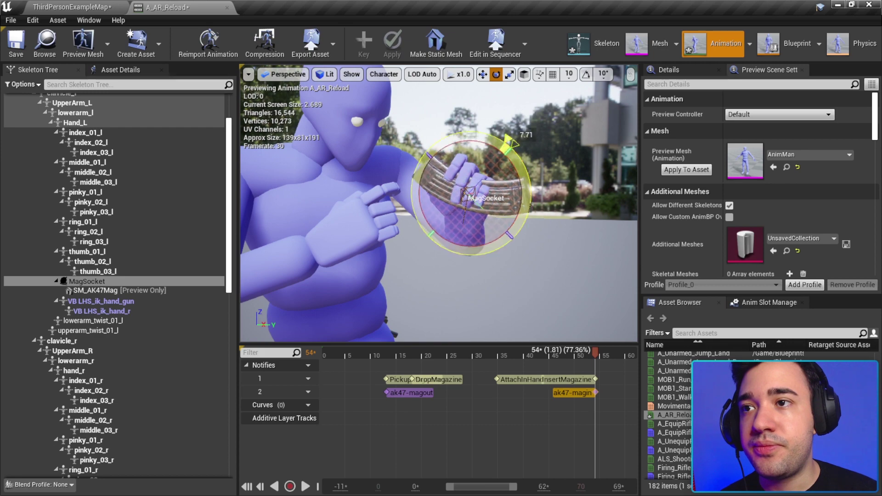
{"action": "mouse_move", "coordinate": [519, 206]}
{"action": "right_mouse_down"}
{"action": "mouse_move", "coordinate": [459, 206]}
{"action": "mouse_move", "coordinate": [567, 141]}
{"action": "mouse_move", "coordinate": [441, 220]}
{"action": "right_mouse_up"}
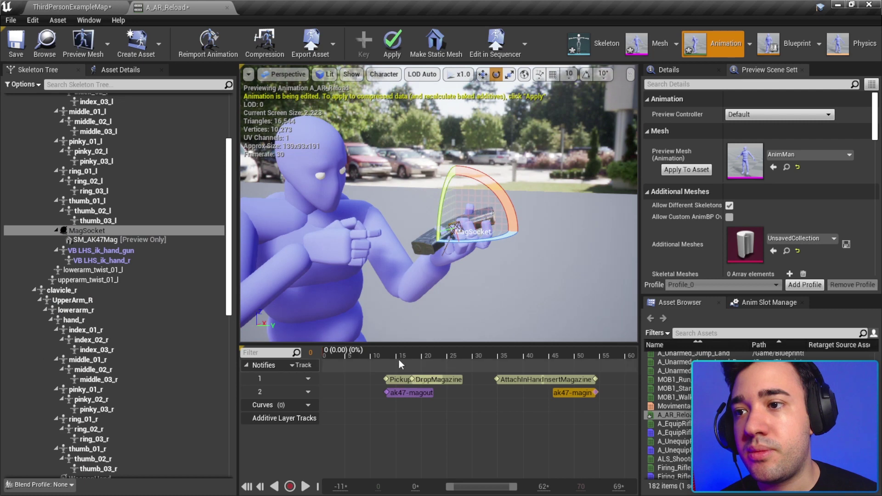
{"action": "left_click_drag", "start_coordinate": [399, 360], "coordinate": [595, 349]}
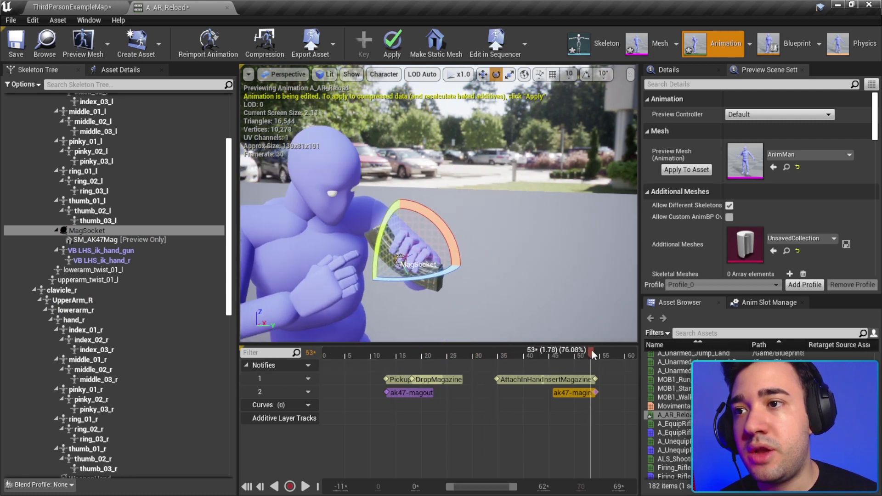
{"action": "mouse_move", "coordinate": [499, 178]}
{"action": "right_mouse_down"}
{"action": "mouse_move", "coordinate": [518, 232]}
{"action": "mouse_move", "coordinate": [331, 179]}
{"action": "right_mouse_up"}
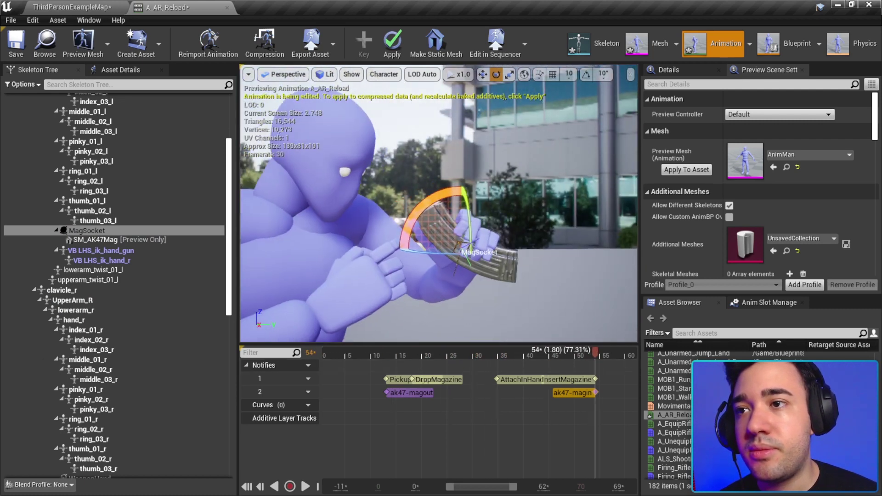
- Save A_AR_Reload and review the pose at frames 31 and 34
{"action": "left_click", "coordinate": [8, 54]}
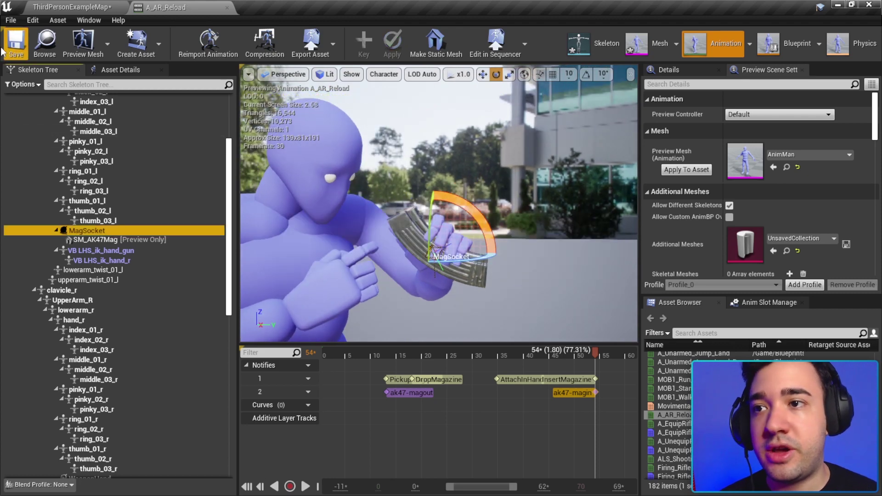
{"action": "right_click_drag", "start_coordinate": [373, 268], "coordinate": [349, 230]}
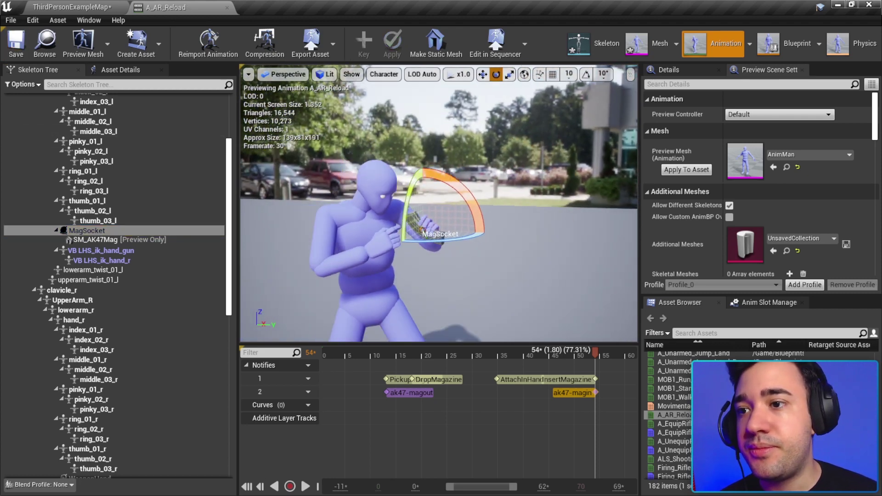
{"action": "left_click", "coordinate": [487, 352]}
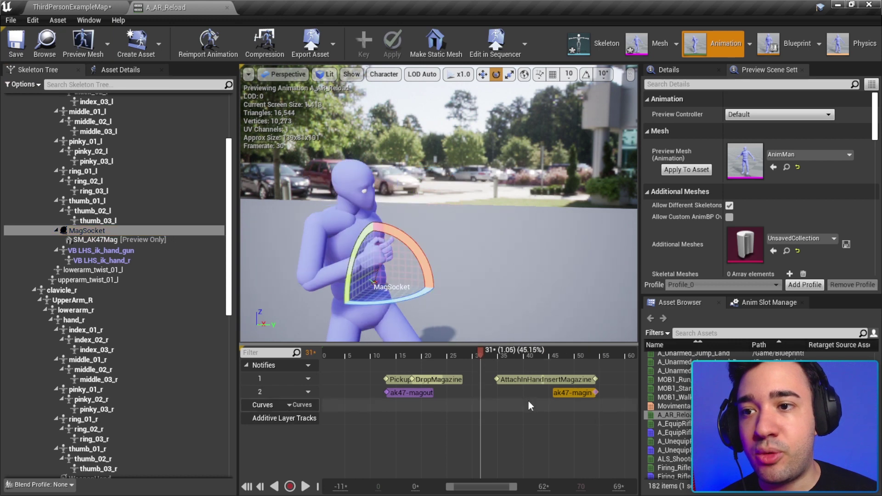
{"action": "scroll", "coordinate": [449, 358], "scroll_direction": "up", "scroll_amount": 3}
{"action": "left_click", "coordinate": [448, 357]}
{"action": "scroll", "coordinate": [439, 367], "scroll_direction": "down", "scroll_amount": 3}
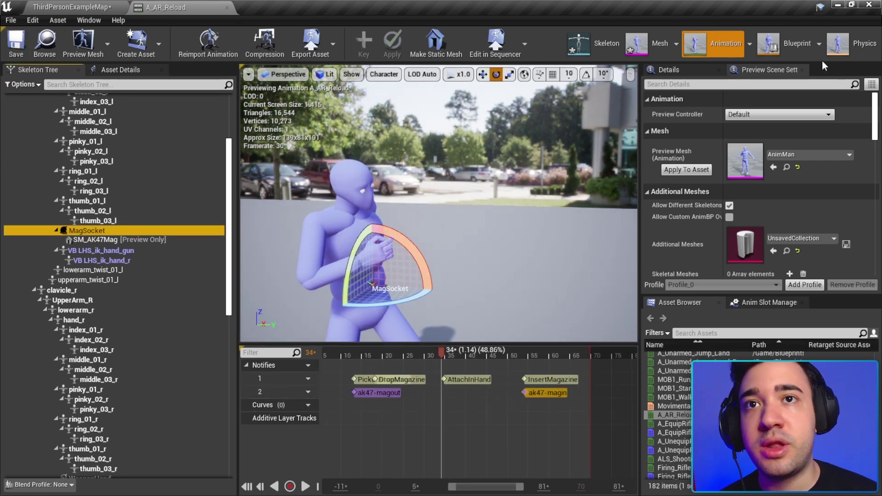
{"action": "left_click", "coordinate": [686, 173]}
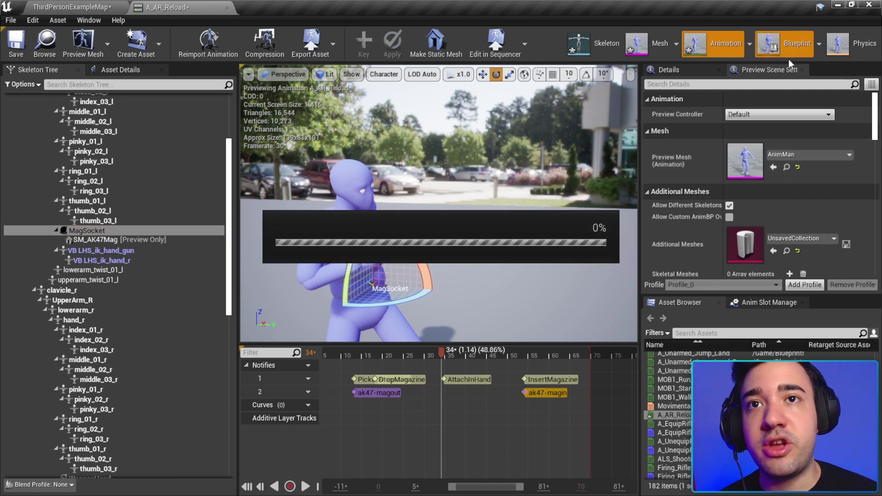
- Show ALS_AnimBP's Weapon Graph without Compiler Results and extend the Notifys comment box downward
{"action": "left_click", "coordinate": [767, 55]}
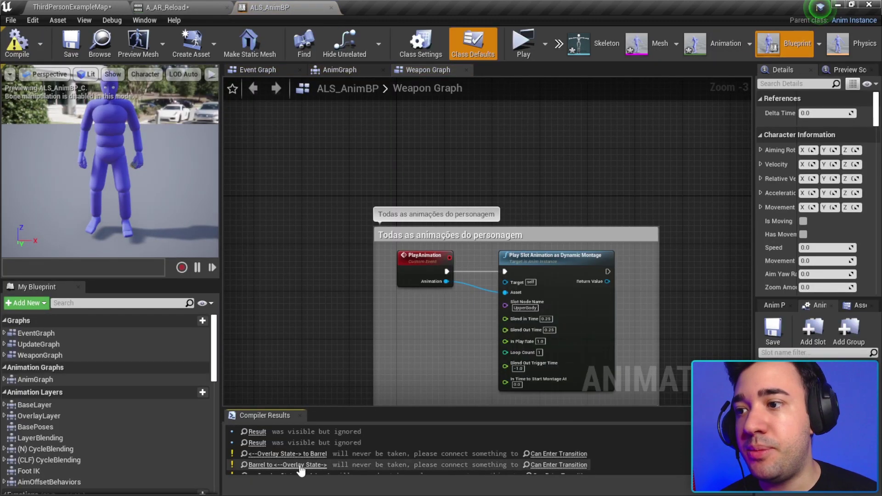
{"action": "left_click", "coordinate": [299, 415]}
{"action": "scroll", "coordinate": [332, 315], "scroll_direction": "down", "scroll_amount": 2}
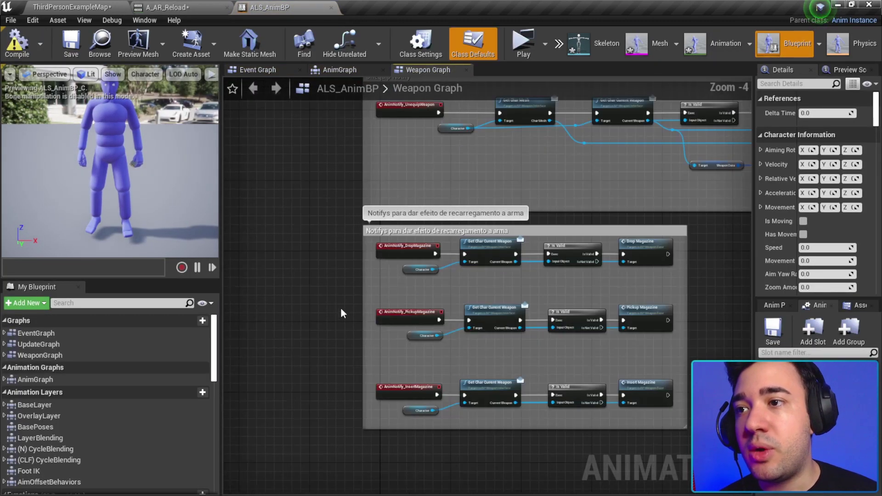
{"action": "scroll", "coordinate": [377, 272], "scroll_direction": "up", "scroll_amount": 1}
{"action": "scroll", "coordinate": [377, 272], "scroll_direction": "up", "scroll_amount": 2}
{"action": "scroll", "coordinate": [391, 275], "scroll_direction": "down", "scroll_amount": 1}
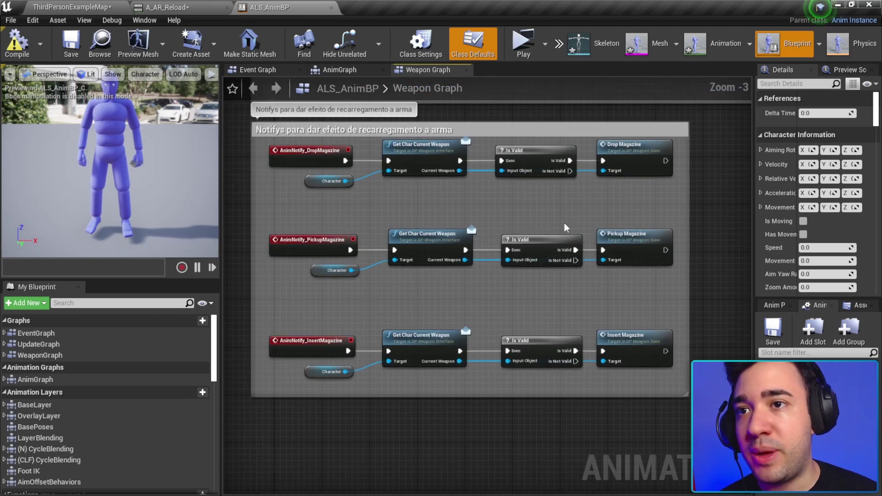
{"action": "left_click_drag", "start_coordinate": [667, 380], "coordinate": [673, 463]}
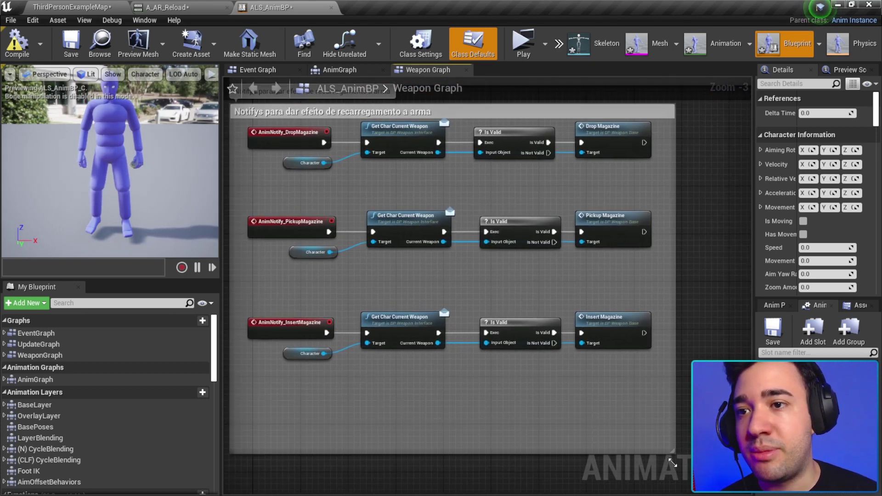
{"action": "scroll", "coordinate": [362, 328], "scroll_direction": "up", "scroll_amount": 1}
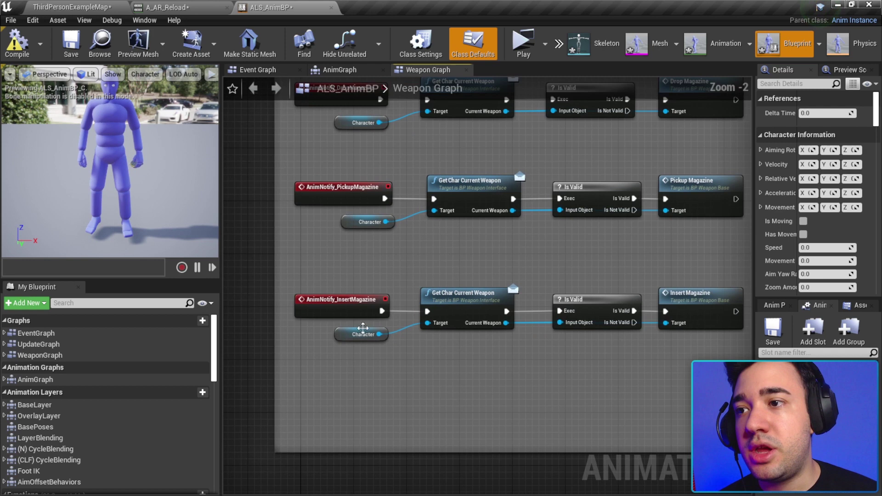
{"action": "right_click_drag", "start_coordinate": [322, 324], "coordinate": [333, 324]}
- Add an Event AnimNotify_AttachInHand node beneath the other notify events in the Weapon Graph
{"action": "right_click", "coordinate": [332, 324]}
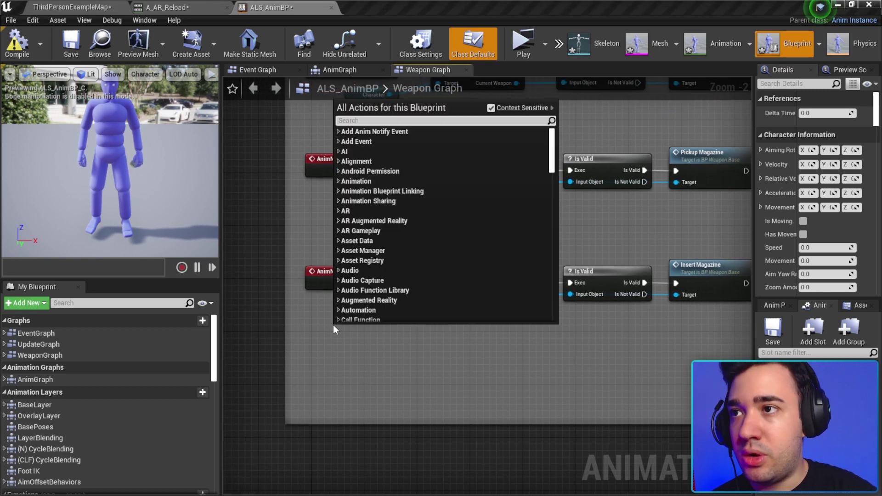
{"action": "type", "text": "attach "}
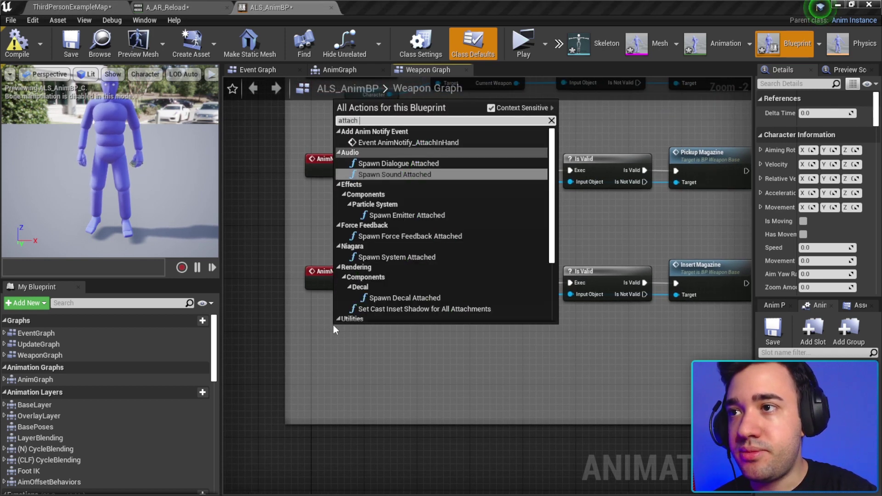
{"action": "type", "text": "in hand"}
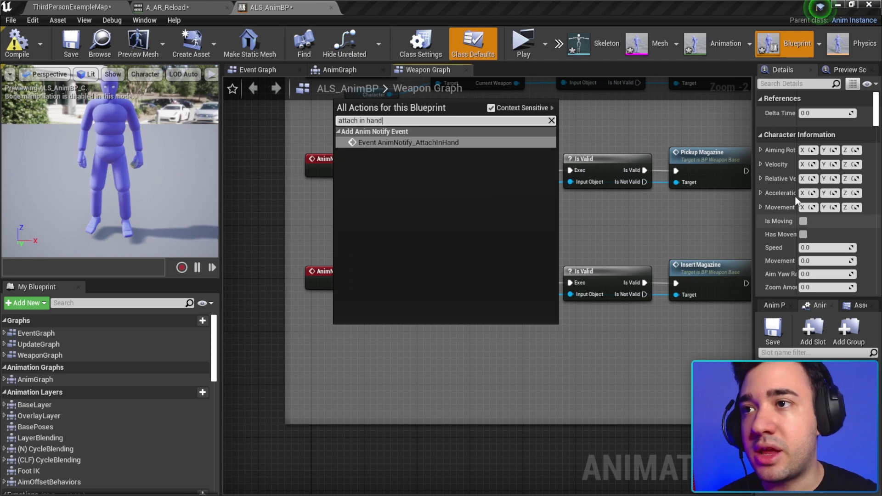
{"action": "left_click", "coordinate": [428, 147]}
{"action": "left_click_drag", "start_coordinate": [374, 351], "coordinate": [351, 380]}
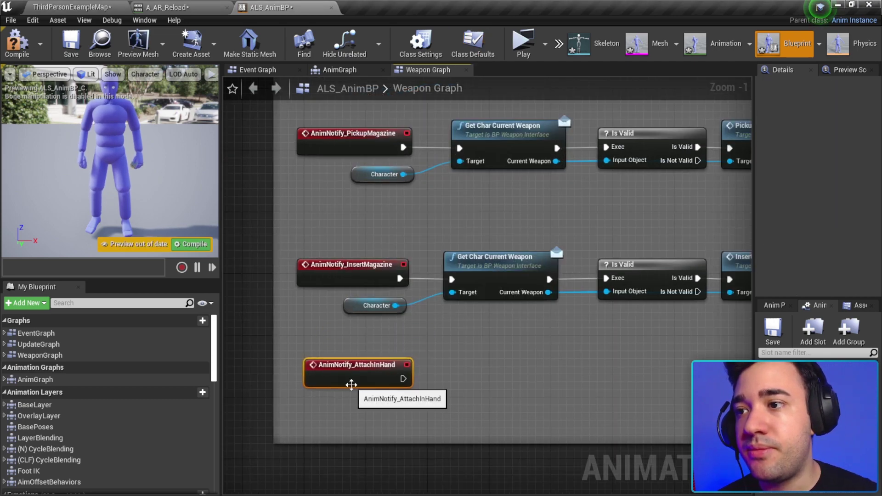
{"action": "left_click", "coordinate": [178, 6]}
- Copy the Character, Get Char Current Weapon and Is Valid nodes and paste them under AttachInHand
{"action": "left_click", "coordinate": [462, 380]}
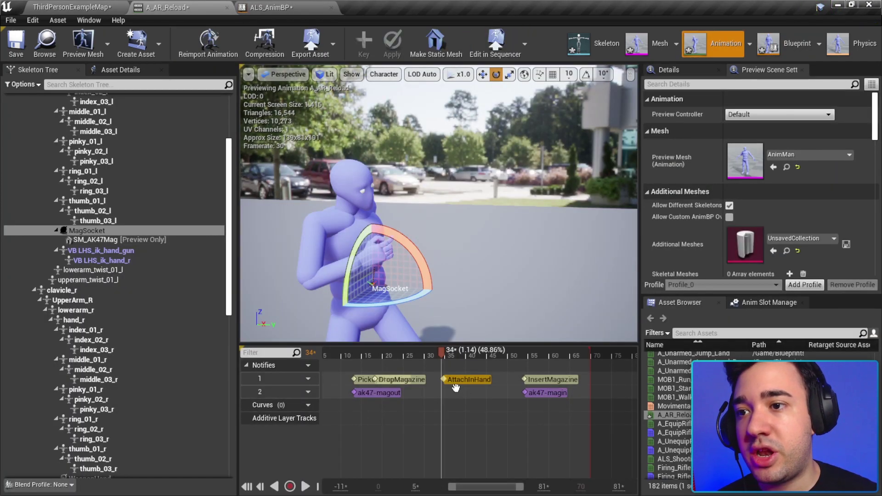
{"action": "left_click", "coordinate": [270, 6]}
{"action": "scroll", "coordinate": [416, 392], "scroll_direction": "down", "scroll_amount": 1}
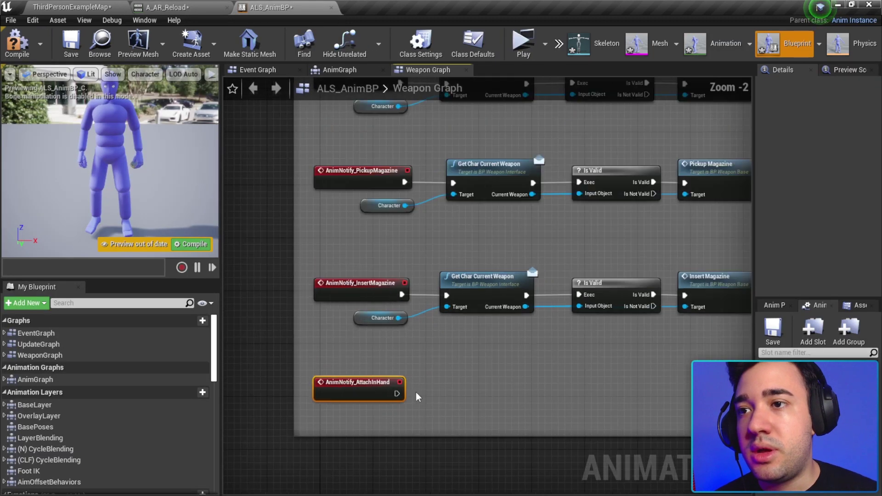
{"action": "left_click", "coordinate": [324, 319]}
{"action": "left_click_drag", "start_coordinate": [564, 327], "coordinate": [561, 327]}
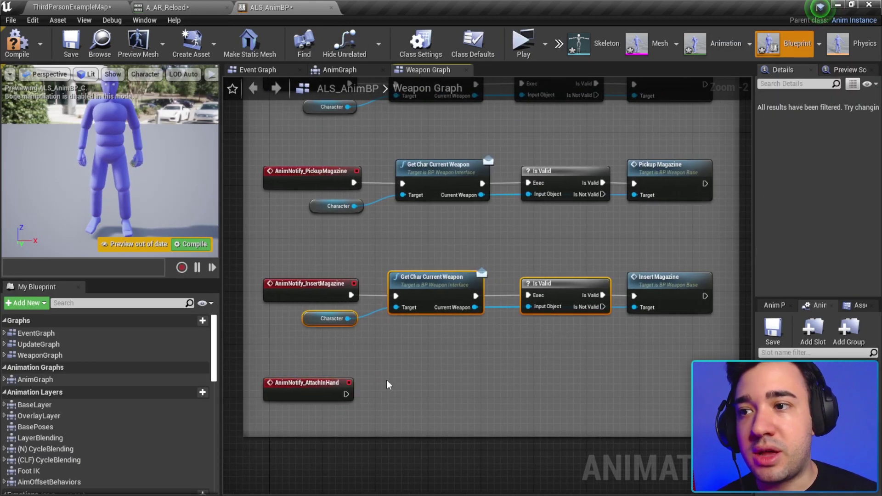
{"action": "key", "text": "ctrl+c"}
{"action": "key", "text": "ctrl+v"}
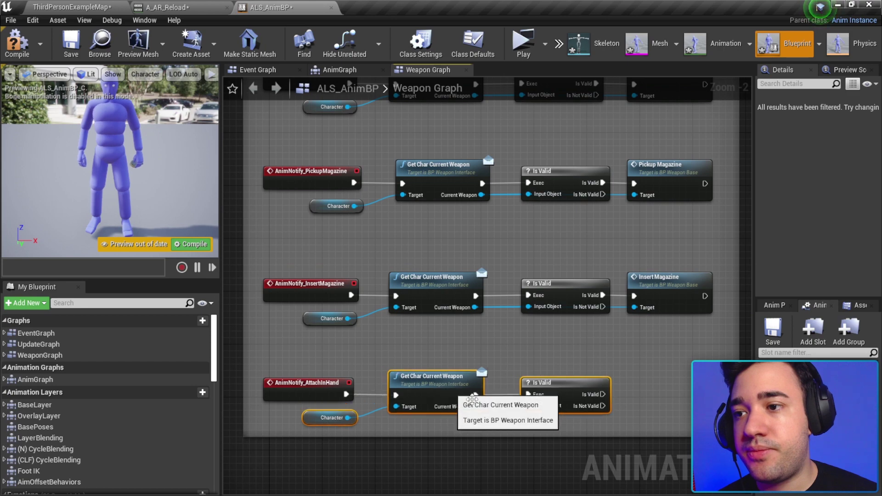
- Extend the Notifys comment to cover the new row and start wiring from Current Weapon
{"action": "scroll", "coordinate": [556, 385], "scroll_direction": "down", "scroll_amount": 2}
{"action": "left_click_drag", "start_coordinate": [604, 368], "coordinate": [603, 395]}
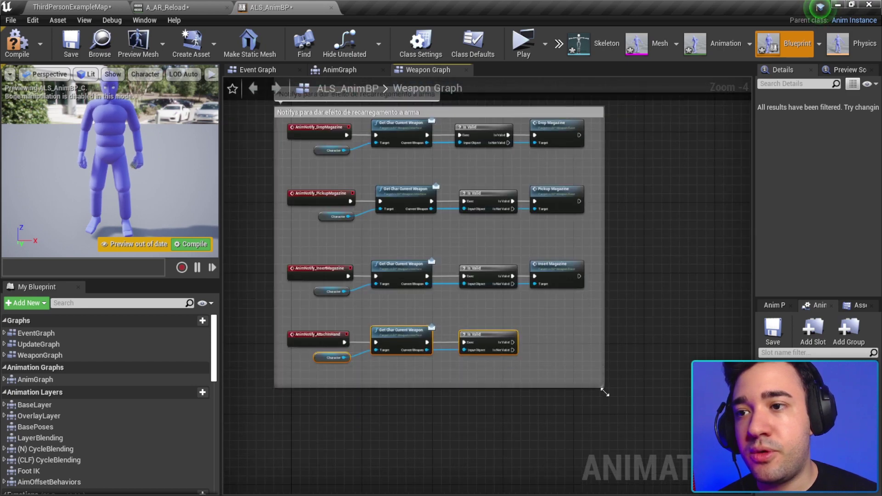
{"action": "scroll", "coordinate": [535, 384], "scroll_direction": "up", "scroll_amount": 2}
{"action": "right_click_drag", "start_coordinate": [398, 321], "coordinate": [418, 338]}
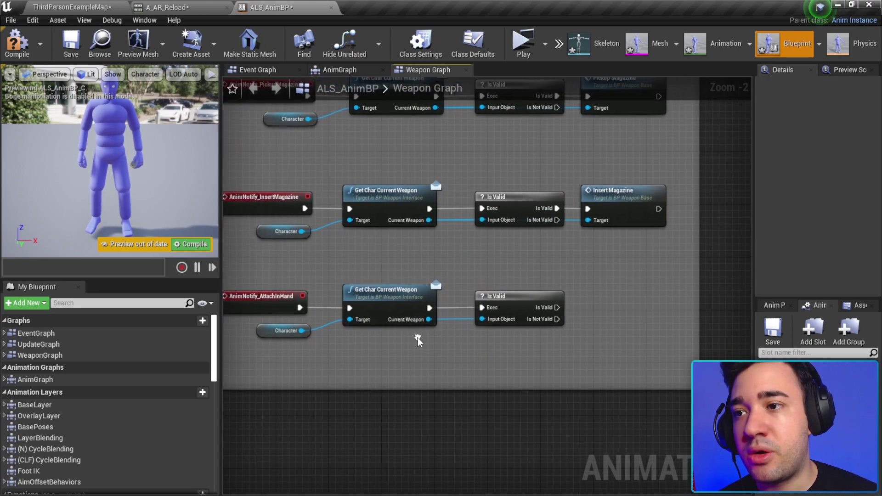
{"action": "left_click_drag", "start_coordinate": [552, 341], "coordinate": [553, 341]}
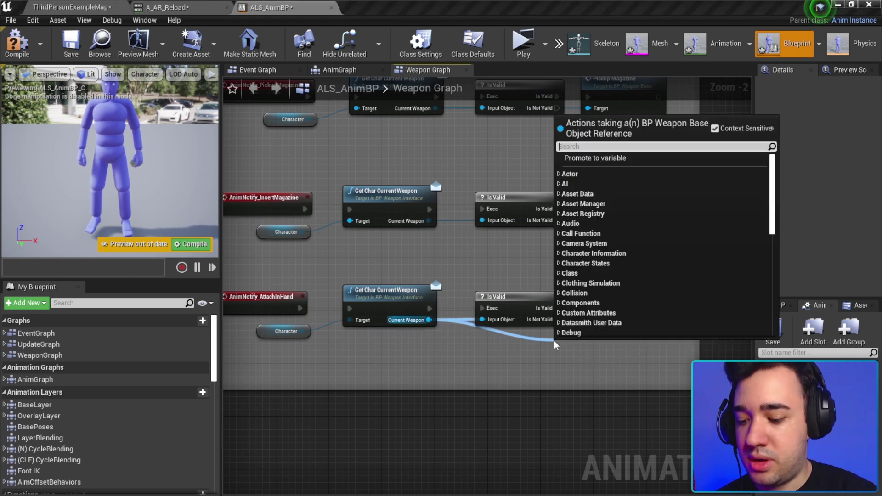
- Add an Attach in Hand node after the Is Valid check and save ALS_AnimBP
{"action": "type", "text": "atta"}
{"action": "type", "text": "ch in han"}
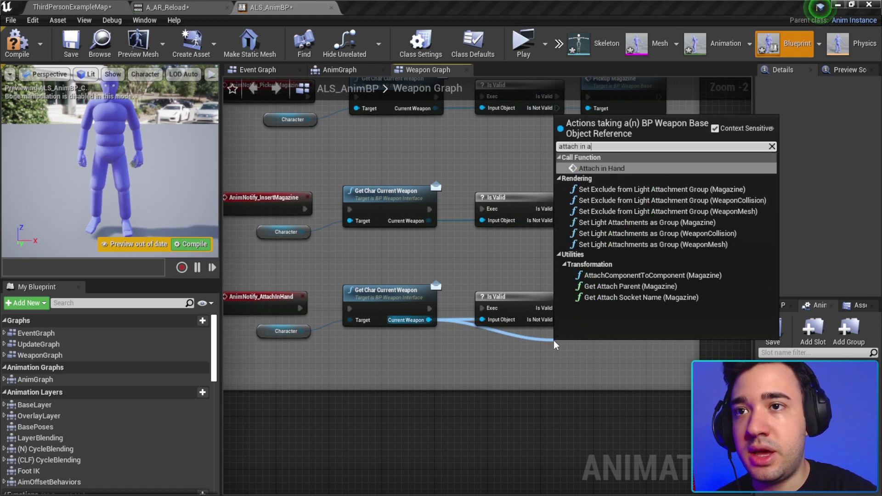
{"action": "key", "text": "Return"}
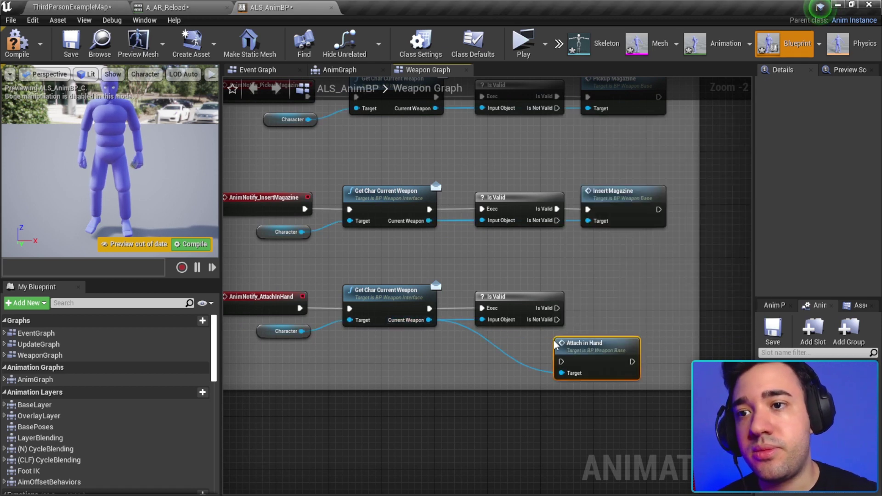
{"action": "left_click_drag", "start_coordinate": [560, 349], "coordinate": [621, 308]}
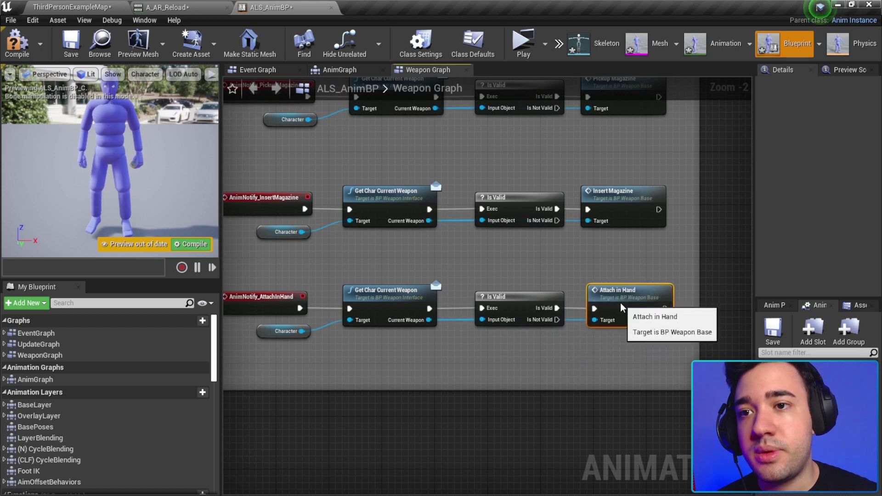
{"action": "left_click", "coordinate": [73, 51]}
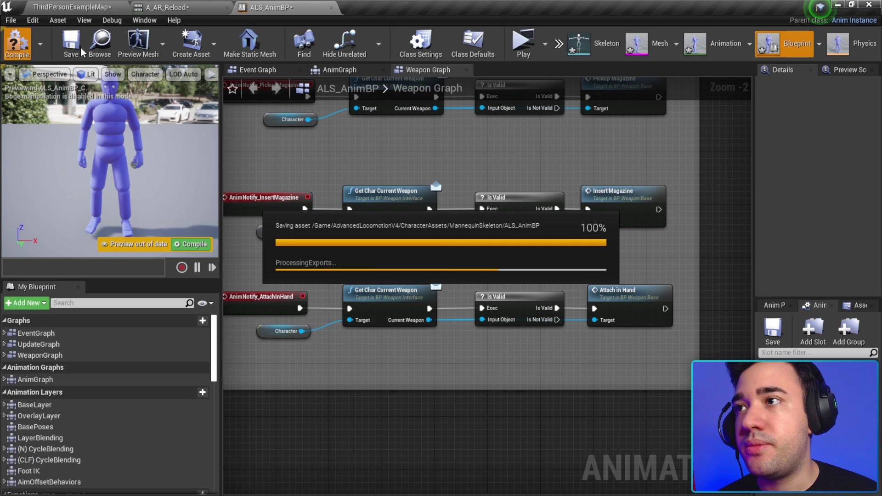
- Scrub A_AR_Reload to about frame 53 to inspect the magazine, then locate it in the Content Browser
{"action": "left_click", "coordinate": [169, 6]}
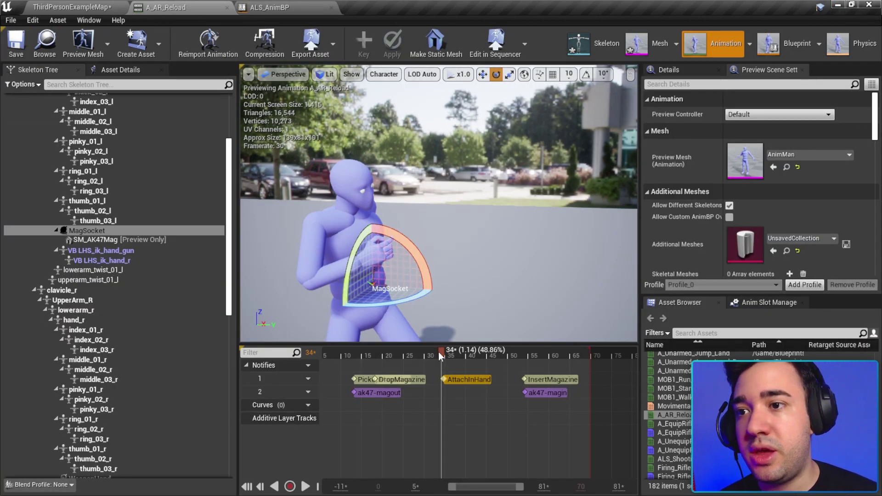
{"action": "left_click_drag", "start_coordinate": [439, 356], "coordinate": [524, 360]}
{"action": "left_click_drag", "start_coordinate": [505, 212], "coordinate": [487, 202]}
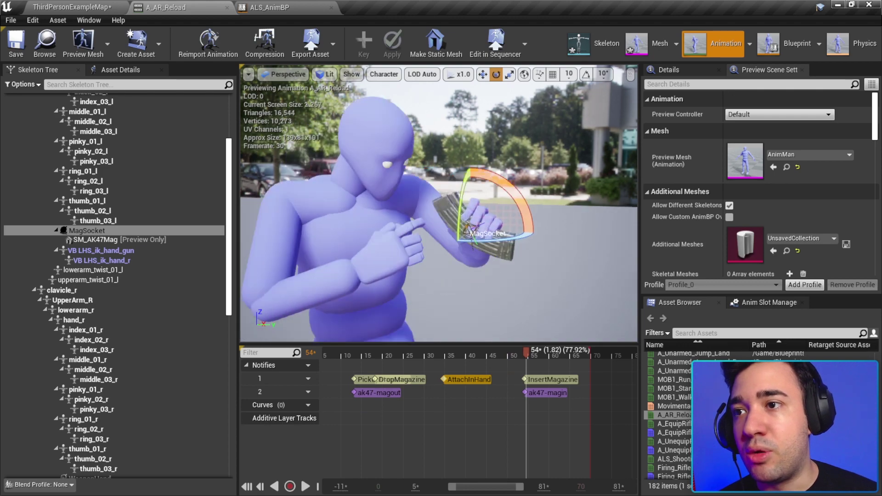
{"action": "left_click", "coordinate": [58, 20]}
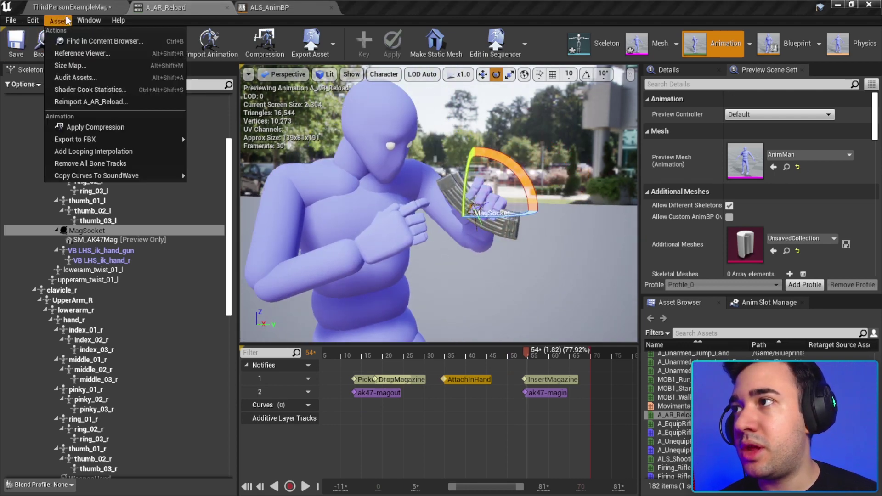
{"action": "left_click", "coordinate": [78, 37]}
- Save the modified skeleton and mesh, then collapse the Meshes and Character folders
{"action": "left_click", "coordinate": [95, 267]}
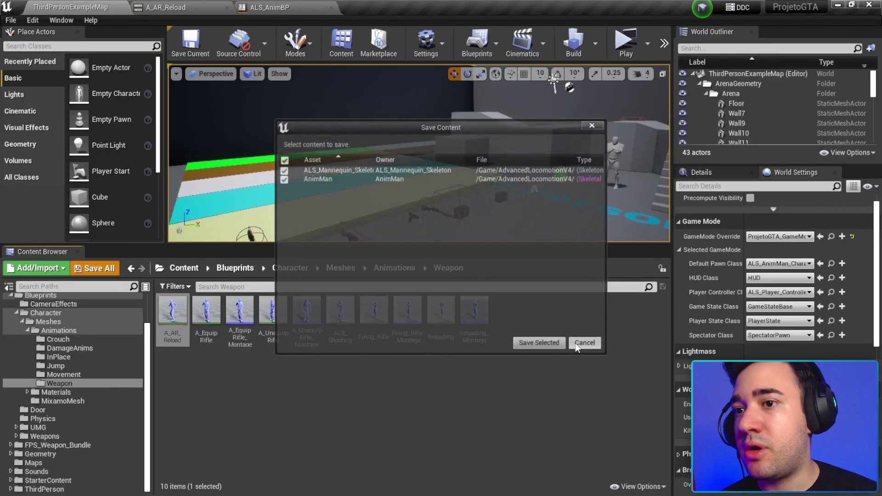
{"action": "left_click", "coordinate": [553, 346]}
{"action": "left_click", "coordinate": [22, 321]}
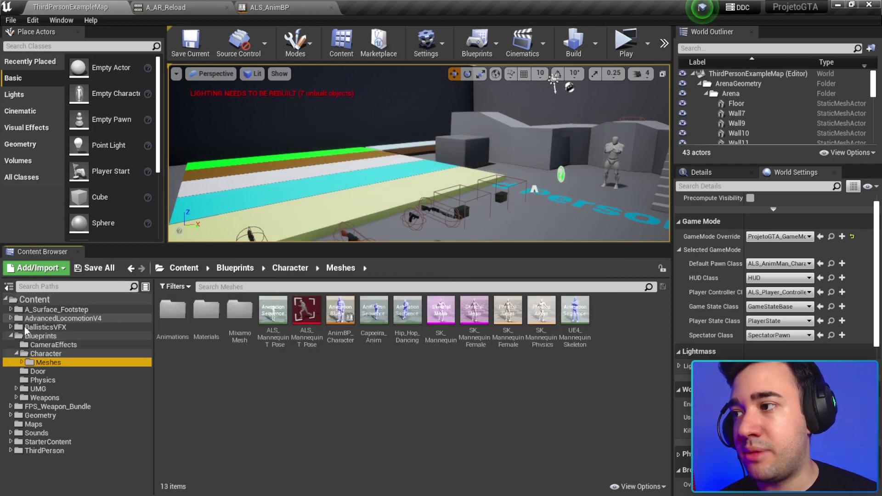
{"action": "left_click", "coordinate": [16, 353]}
- Open the WeaponList data table from Blueprints > Weapons > Data
{"action": "left_click", "coordinate": [11, 335]}
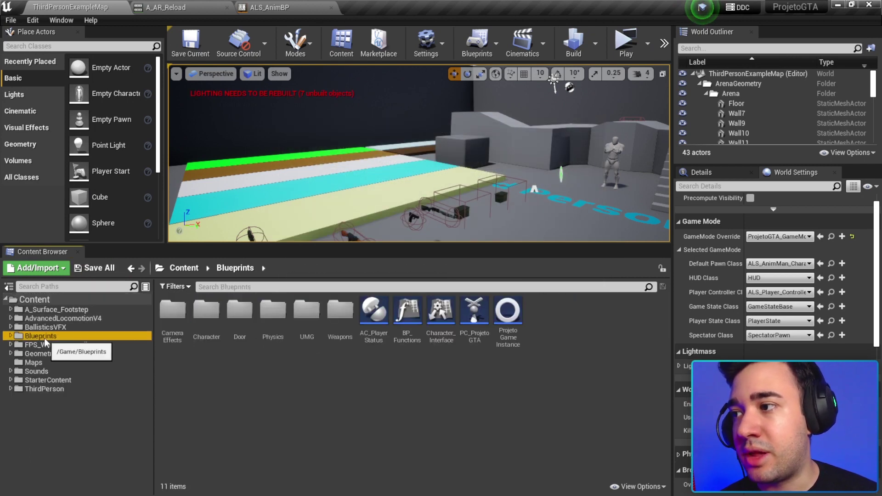
{"action": "double_click", "coordinate": [340, 310]}
{"action": "double_click", "coordinate": [172, 310]}
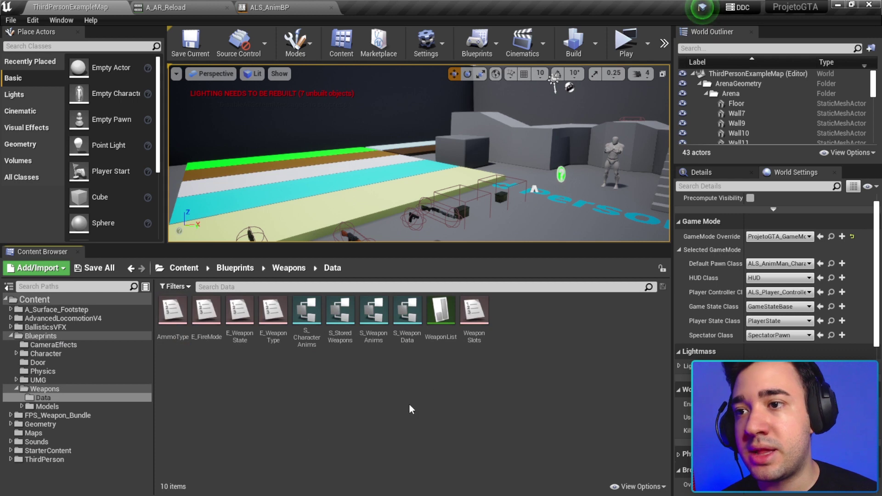
{"action": "double_click", "coordinate": [434, 323]}
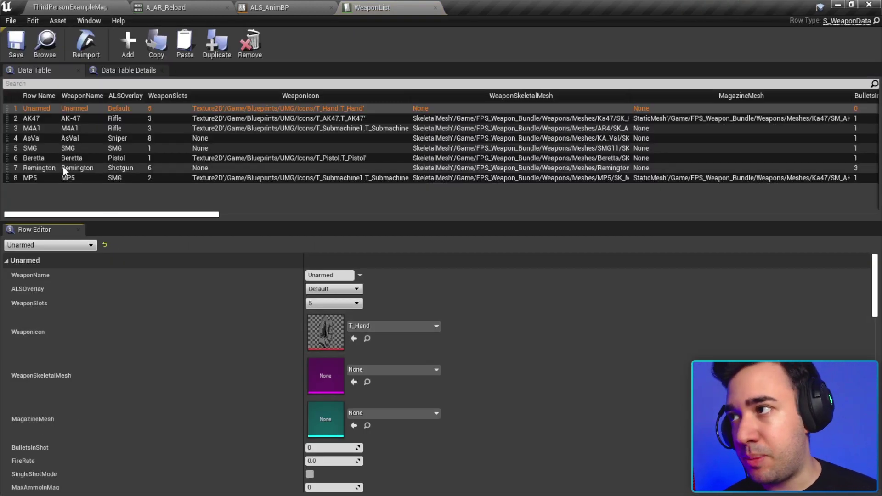
- Set the AK47 row's CharReloadAnimation to A_AR_Reload, then close WeaponList
{"action": "left_click", "coordinate": [40, 118]}
{"action": "scroll", "coordinate": [609, 407], "scroll_direction": "down", "scroll_amount": 10}
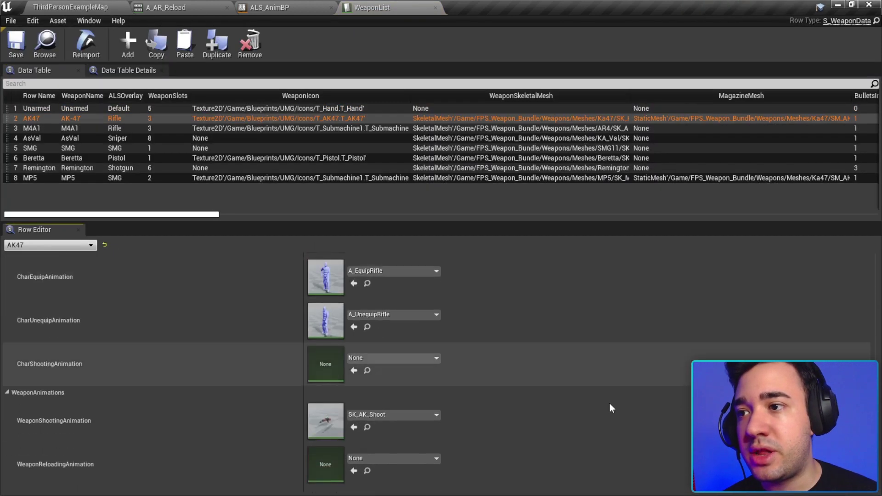
{"action": "scroll", "coordinate": [524, 409], "scroll_direction": "up", "scroll_amount": 4}
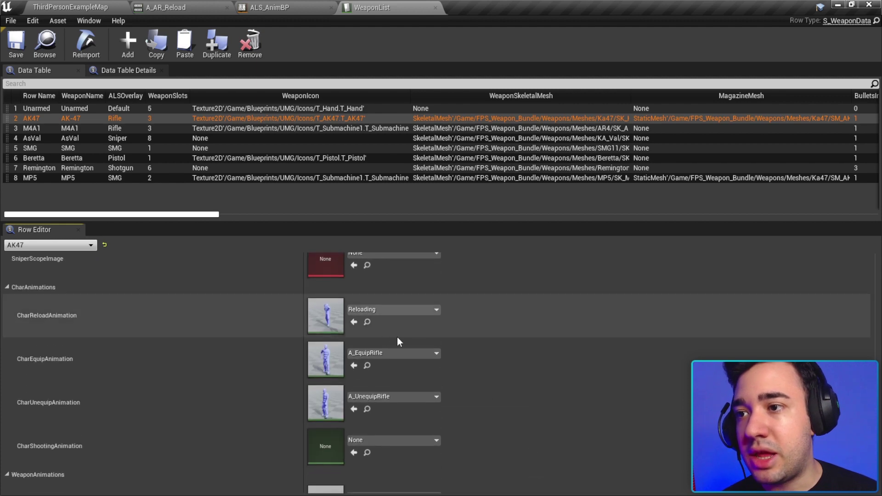
{"action": "left_click", "coordinate": [379, 311]}
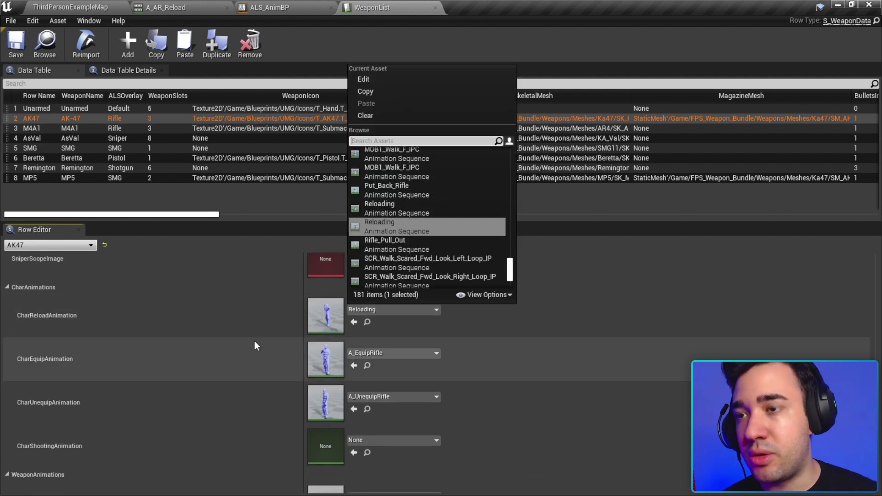
{"action": "type", "text": "reload"}
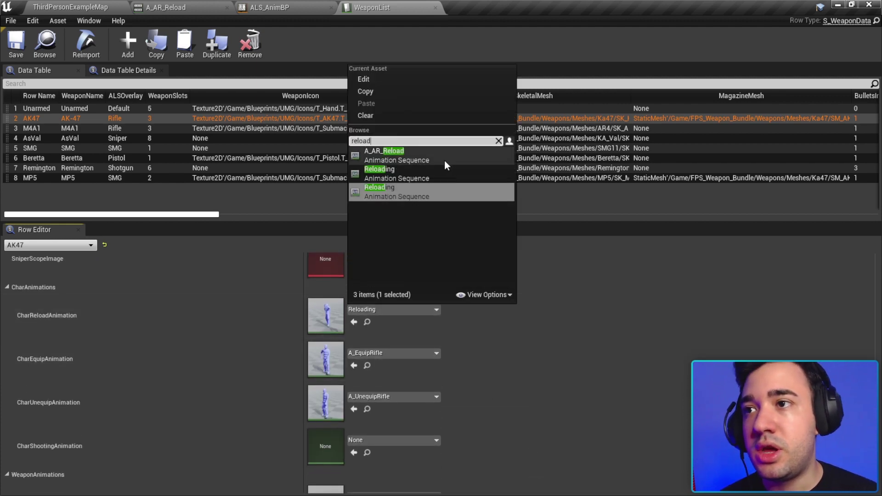
{"action": "left_click", "coordinate": [386, 156]}
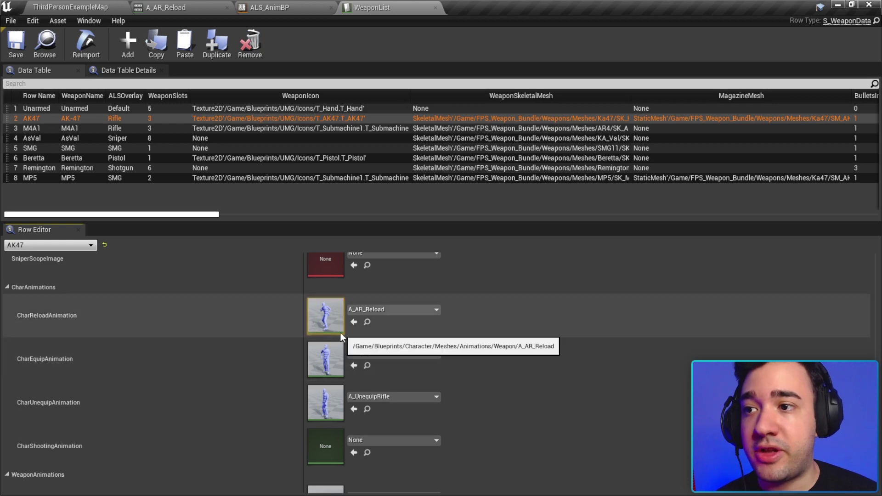
{"action": "middle_click", "coordinate": [414, 11]}
- Save ALS_AnimBP and the current map, then briefly start and exit a test play
{"action": "left_click", "coordinate": [74, 36]}
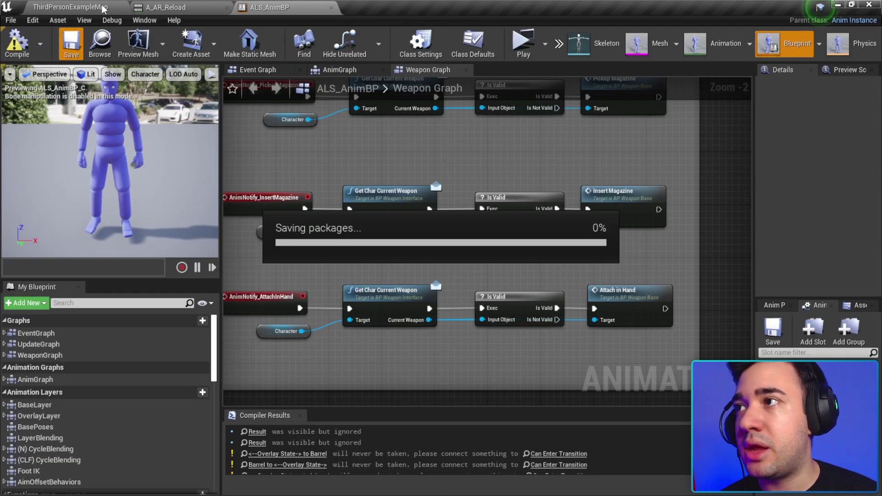
{"action": "left_click", "coordinate": [103, 10]}
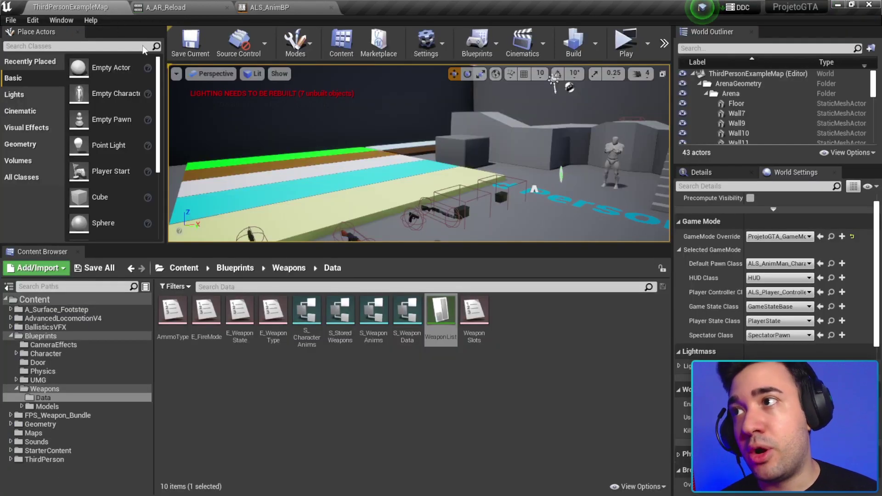
{"action": "left_click", "coordinate": [190, 44]}
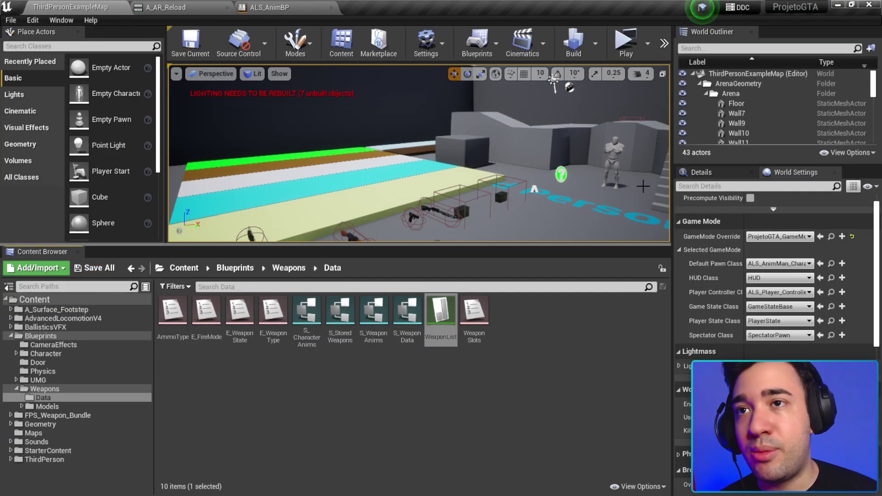
{"action": "left_click", "coordinate": [619, 51]}
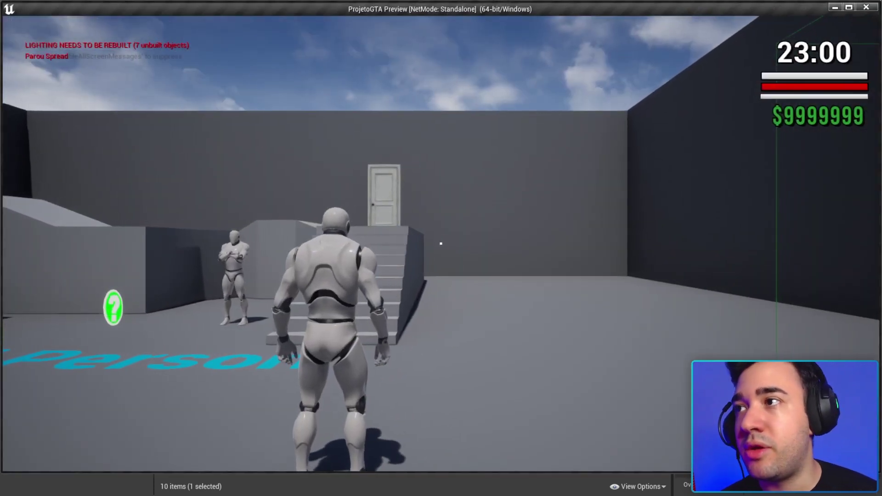
{"action": "key", "text": "Escape"}
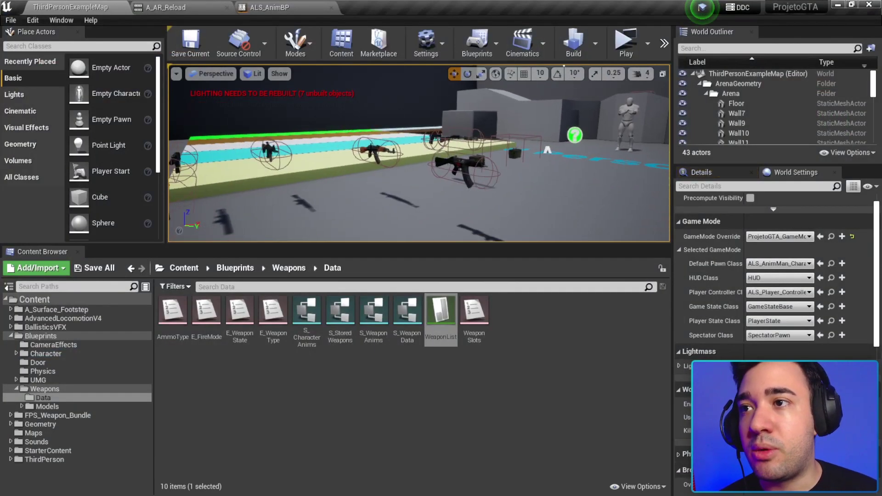
- Select the placed BP_WeaponBase6 and confirm its WeaponID is AK47
{"action": "right_click_drag", "start_coordinate": [500, 151], "coordinate": [486, 150]}
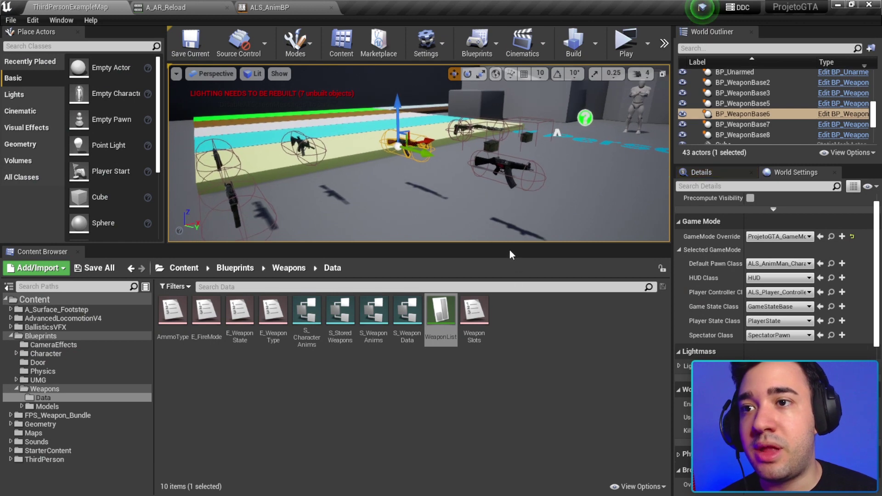
{"action": "left_click_drag", "start_coordinate": [509, 251], "coordinate": [524, 342]}
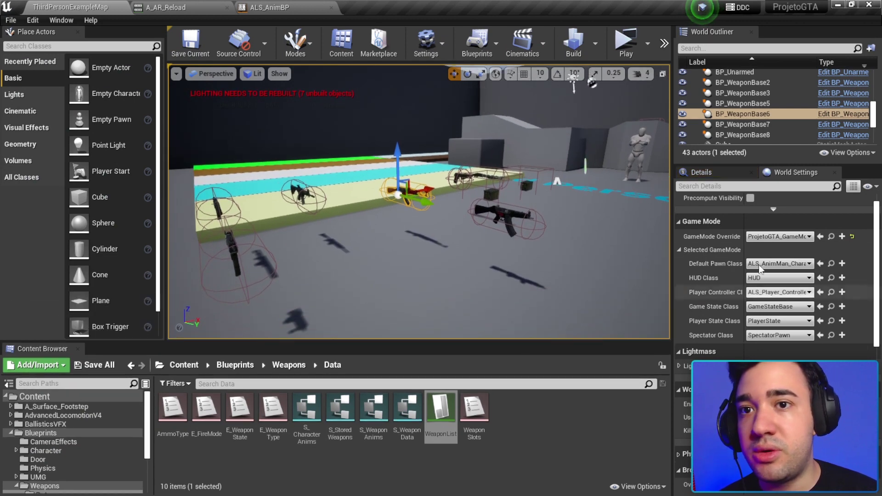
{"action": "left_click", "coordinate": [688, 176]}
{"action": "left_click_drag", "start_coordinate": [673, 257], "coordinate": [537, 257]}
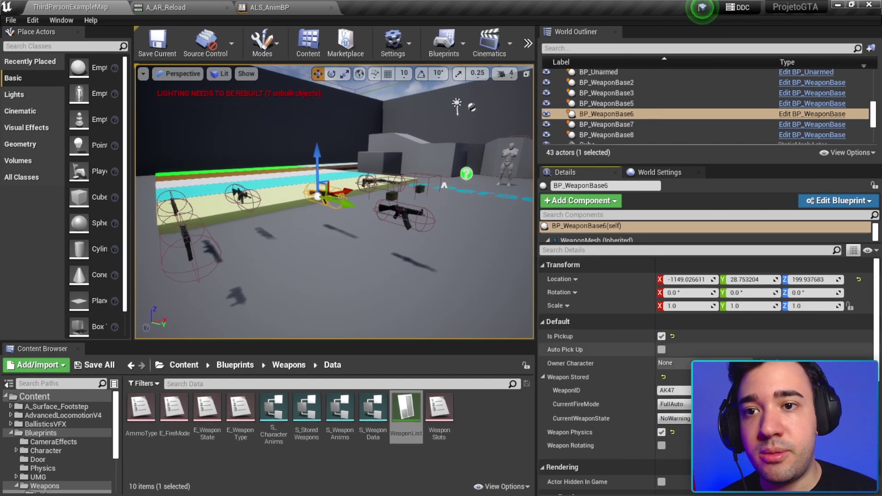
{"action": "scroll", "coordinate": [686, 351], "scroll_direction": "down", "scroll_amount": 2}
{"action": "left_click", "coordinate": [684, 337]}
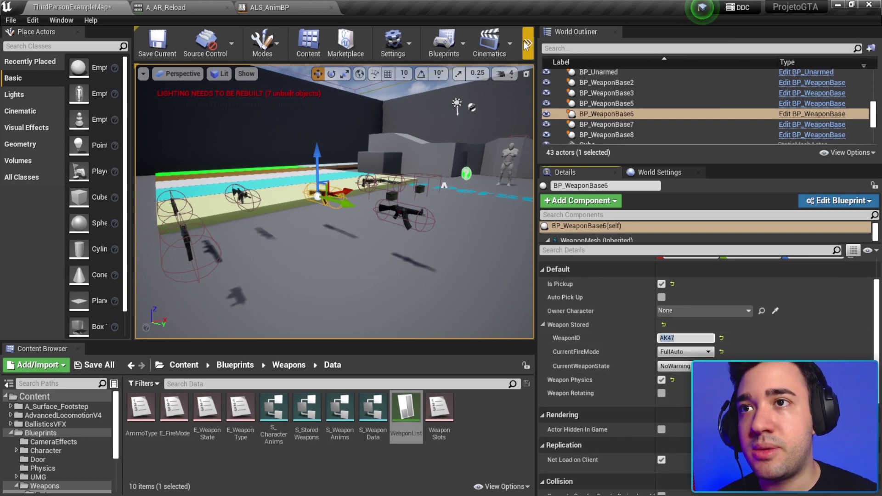
{"action": "left_click", "coordinate": [528, 43]}
- Play the level, pick up and equip the AK47, aim, fire three times, then exit
{"action": "left_click", "coordinate": [541, 93]}
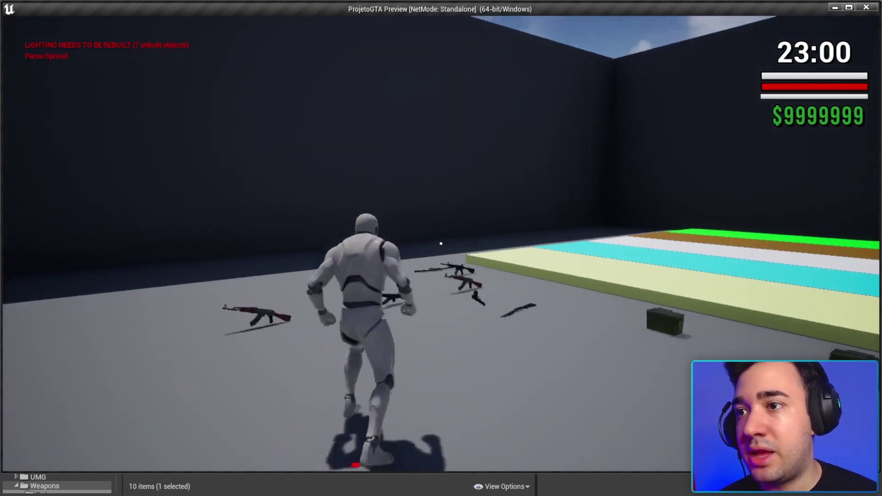
{"action": "key", "text": "e"}
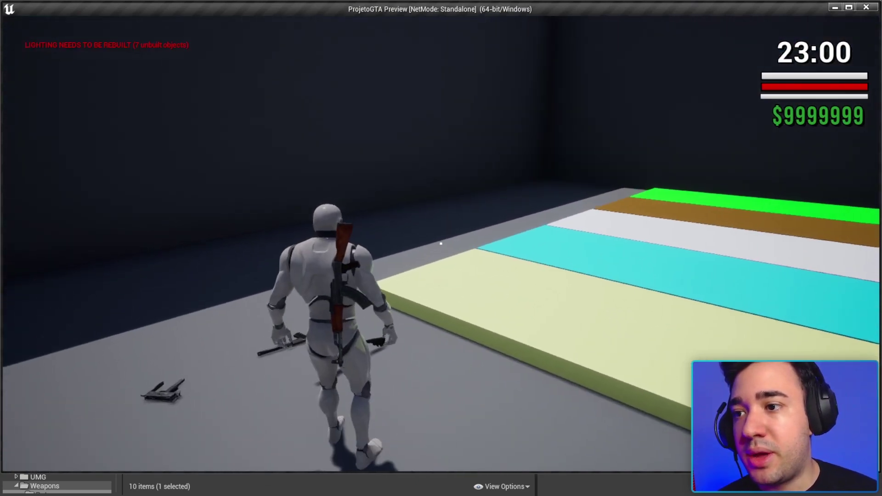
{"action": "key", "text": "1"}
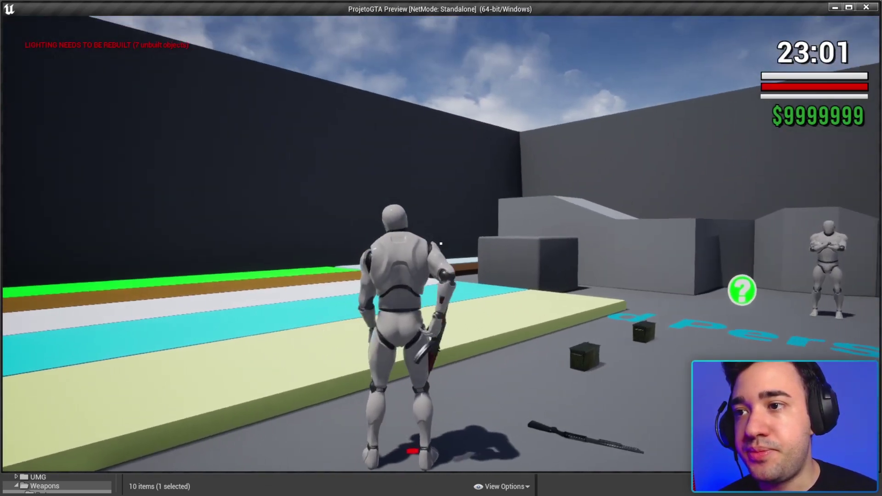
{"action": "right_click", "coordinate": [441, 243]}
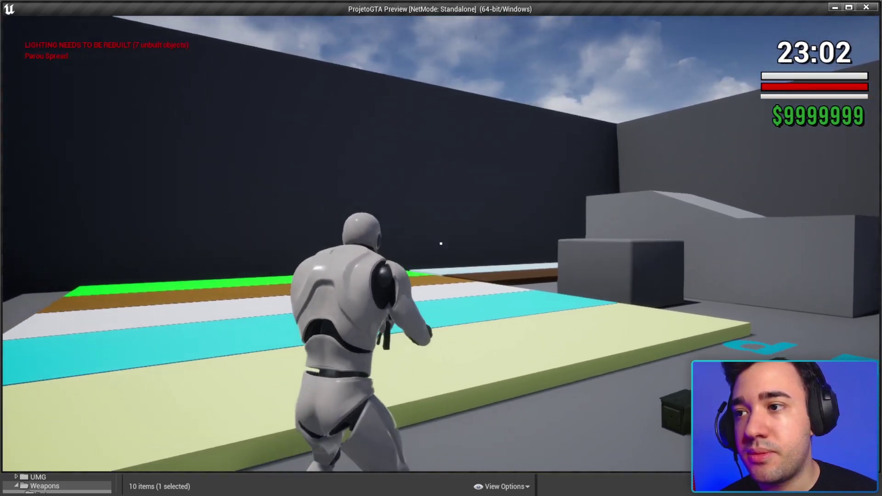
{"action": "key", "text": "1"}
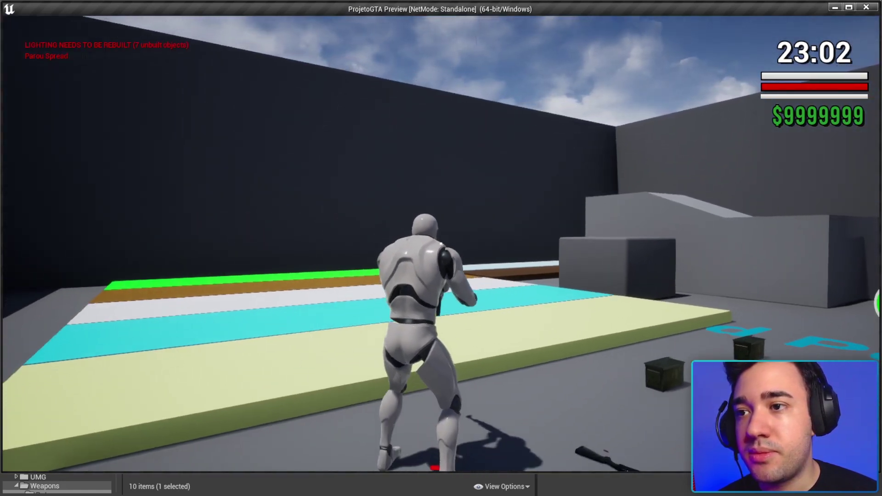
{"action": "key", "text": "w"}
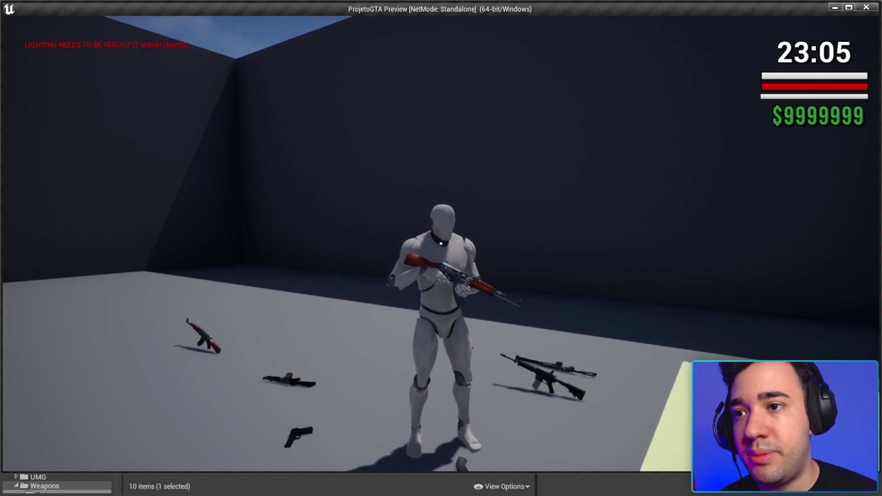
{"action": "left_click", "coordinate": [441, 244]}
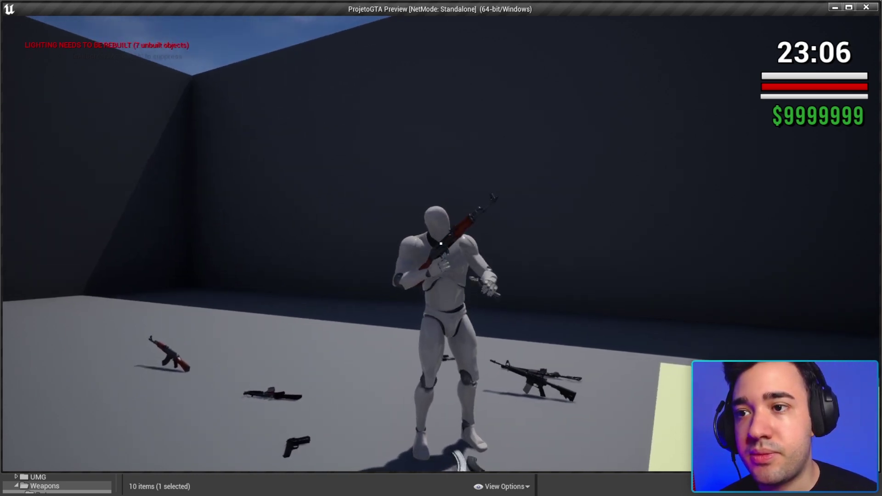
{"action": "left_click", "coordinate": [441, 243]}
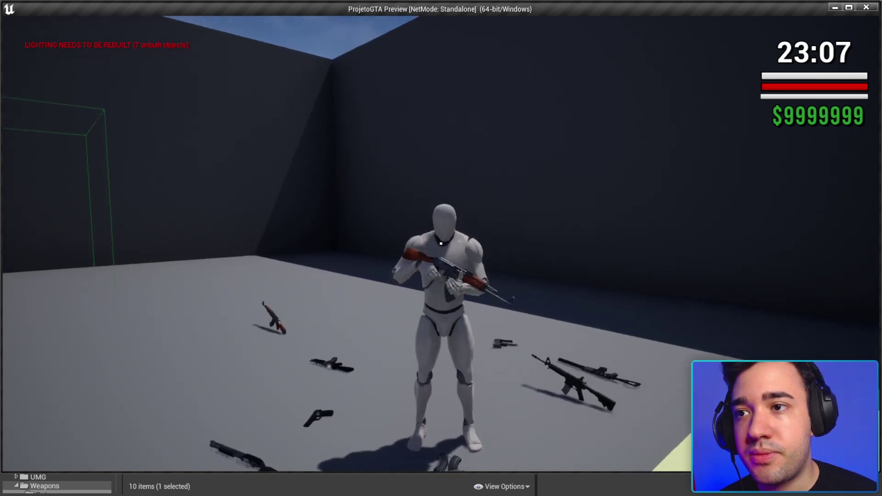
{"action": "left_click", "coordinate": [441, 243]}
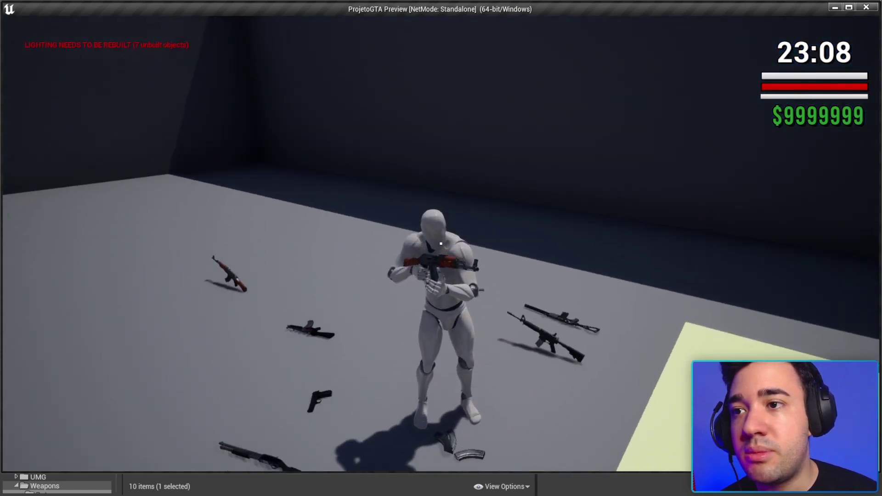
{"action": "key", "text": "Escape"}
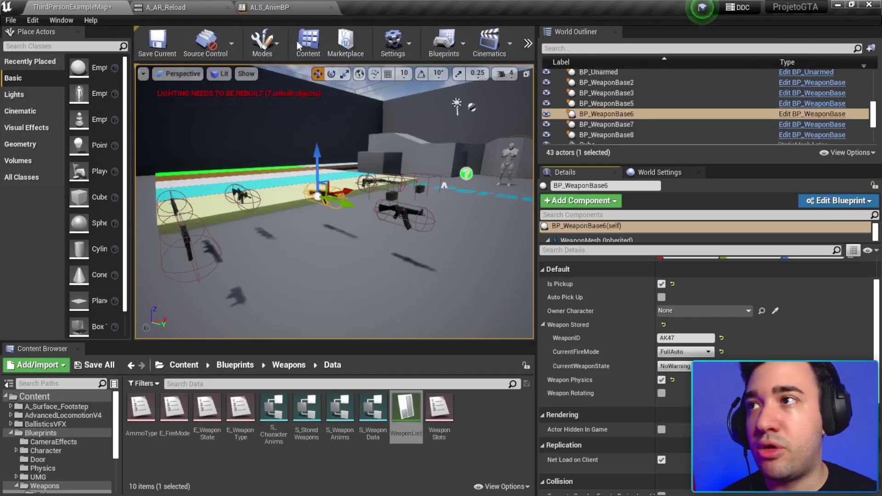
- In A_AR_Reload, move the AttachInHand notify earlier to frame 32
{"action": "left_click", "coordinate": [191, 6]}
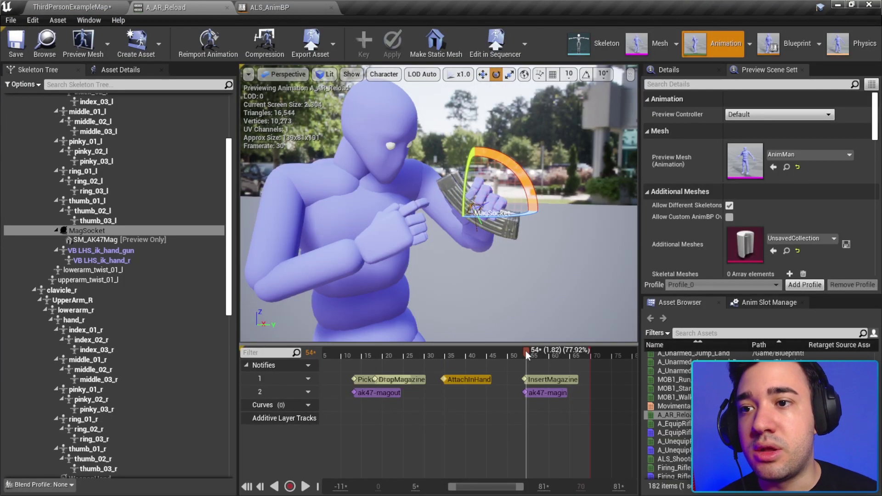
{"action": "left_click_drag", "start_coordinate": [526, 353], "coordinate": [441, 355]}
{"action": "right_click_drag", "start_coordinate": [436, 206], "coordinate": [413, 212]}
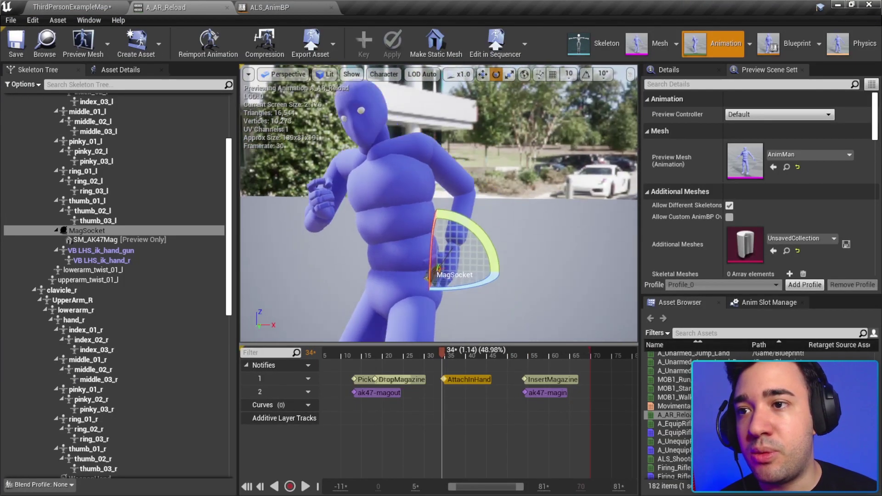
{"action": "mouse_move", "coordinate": [445, 352]}
{"action": "left_mouse_down"}
{"action": "mouse_move", "coordinate": [429, 358]}
{"action": "mouse_move", "coordinate": [436, 351]}
{"action": "left_mouse_up"}
{"action": "left_click_drag", "start_coordinate": [466, 382], "coordinate": [454, 386]}
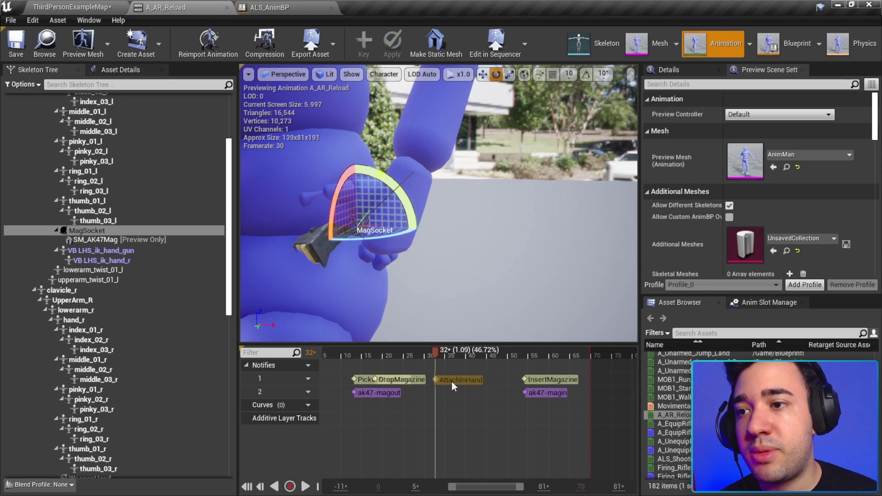
- Review the reload between frames 40 and 54 to check the magazine in the hand
{"action": "left_click", "coordinate": [466, 351]}
{"action": "scroll", "coordinate": [476, 313], "scroll_direction": "down", "scroll_amount": 5}
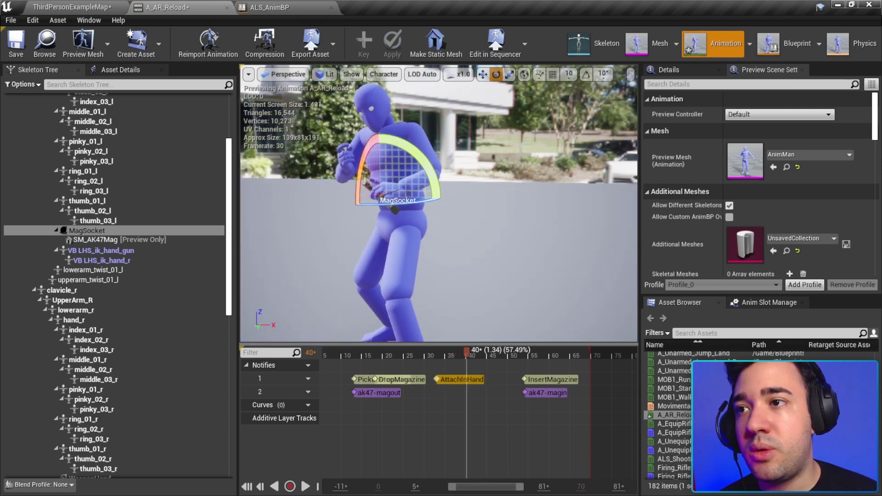
{"action": "scroll", "coordinate": [489, 263], "scroll_direction": "up", "scroll_amount": 5}
{"action": "left_click", "coordinate": [496, 330]}
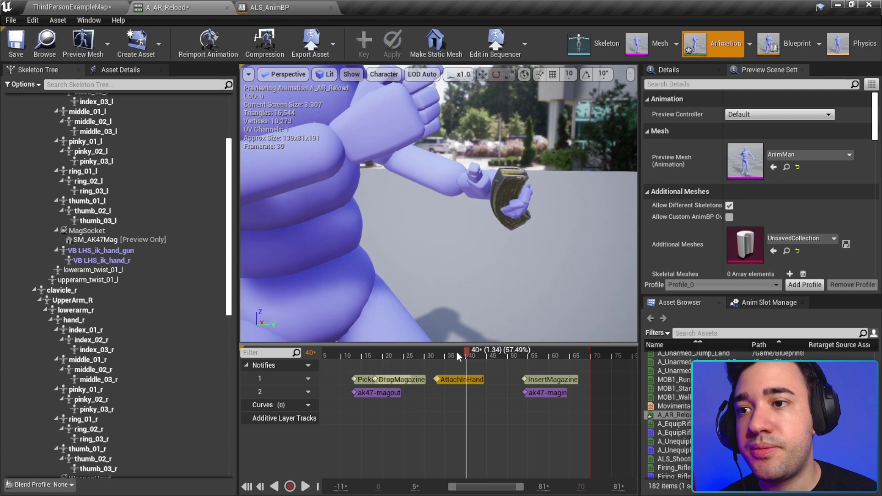
{"action": "left_click_drag", "start_coordinate": [457, 352], "coordinate": [527, 352]}
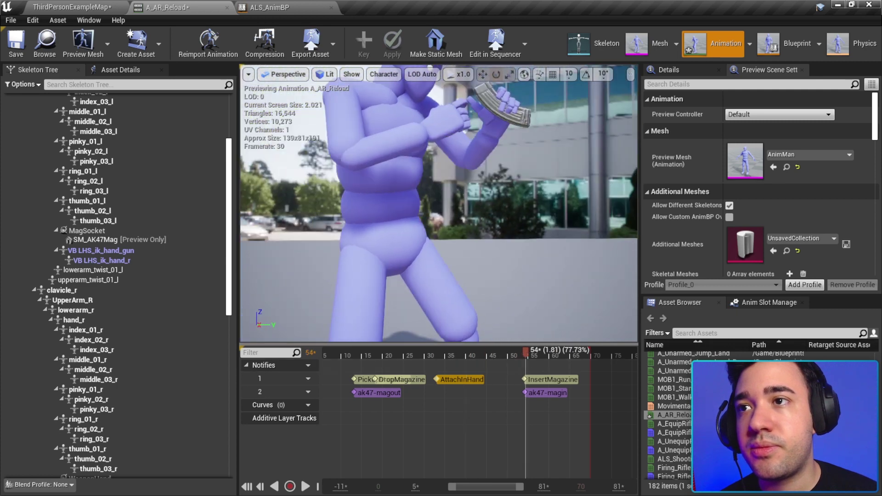
{"action": "left_click_drag", "start_coordinate": [500, 255], "coordinate": [499, 255]}
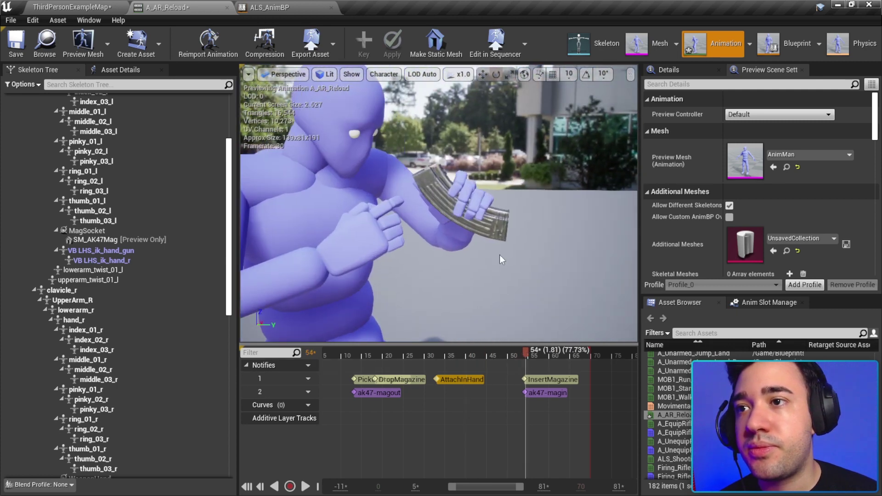
{"action": "left_click_drag", "start_coordinate": [531, 353], "coordinate": [509, 356]}
{"action": "left_click", "coordinate": [306, 486]}
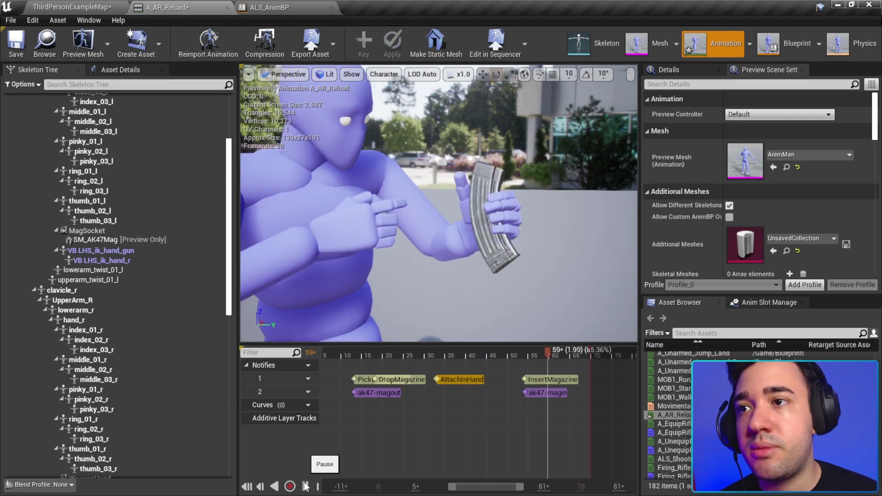
- At frame 53, rotate the magazine on MagSocket by about 11 degrees
{"action": "mouse_move", "coordinate": [519, 356]}
{"action": "left_mouse_down"}
{"action": "mouse_move", "coordinate": [469, 357]}
{"action": "mouse_move", "coordinate": [509, 362]}
{"action": "mouse_move", "coordinate": [522, 382]}
{"action": "left_mouse_up"}
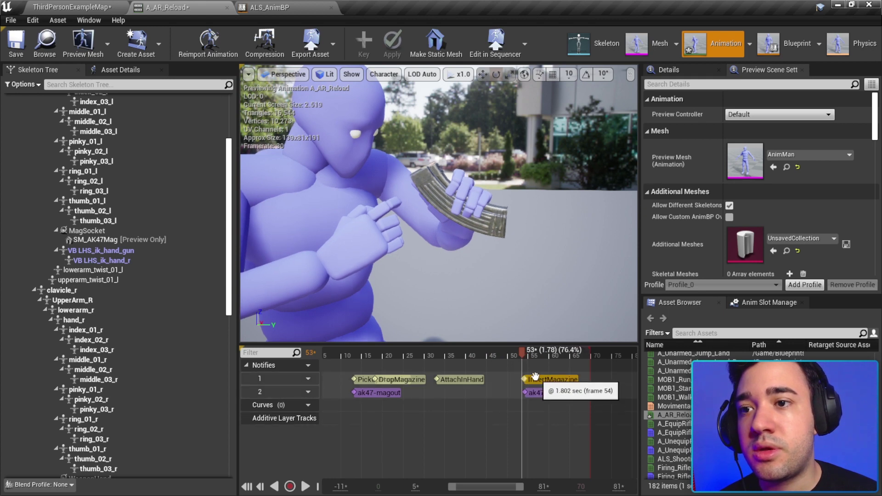
{"action": "left_click", "coordinate": [538, 394]}
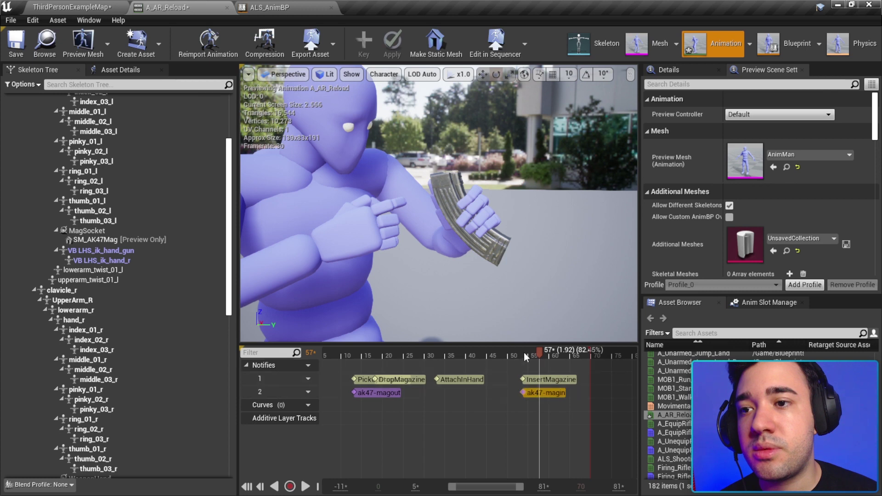
{"action": "left_click_drag", "start_coordinate": [523, 352], "coordinate": [519, 357]}
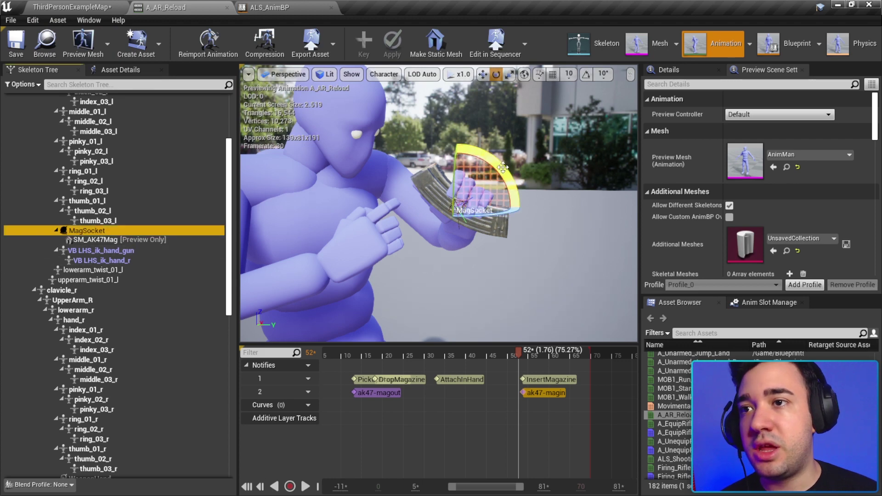
{"action": "left_click_drag", "start_coordinate": [503, 168], "coordinate": [505, 176]}
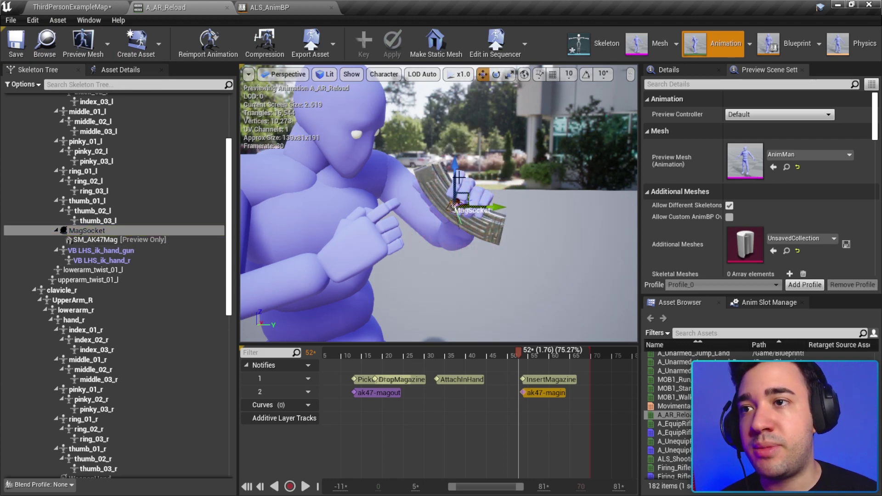
{"action": "left_click_drag", "start_coordinate": [494, 169], "coordinate": [496, 174]}
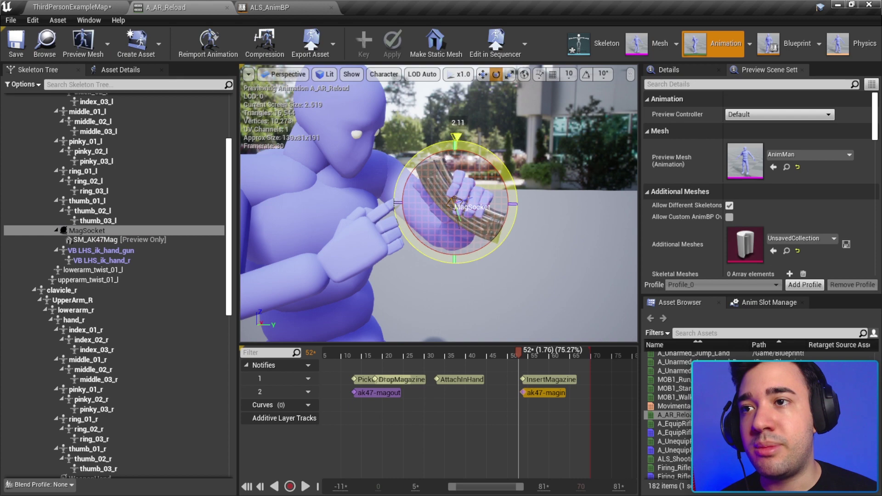
- Close A_AR_Reload, then save and close ALS_AnimBP
{"action": "middle_click", "coordinate": [177, 7]}
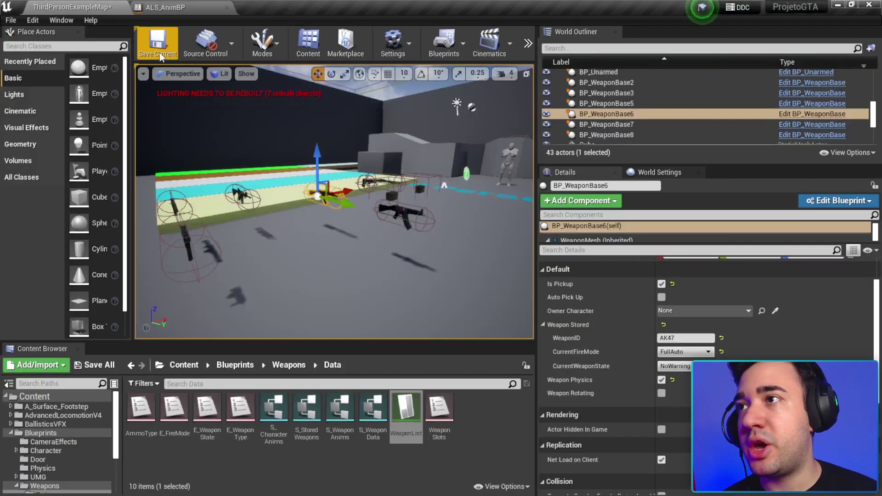
{"action": "left_click", "coordinate": [184, 5]}
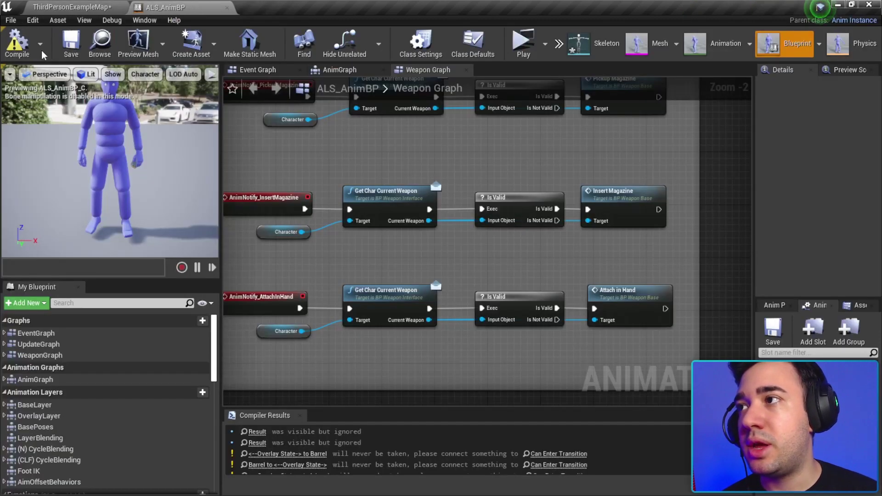
{"action": "left_click", "coordinate": [79, 45]}
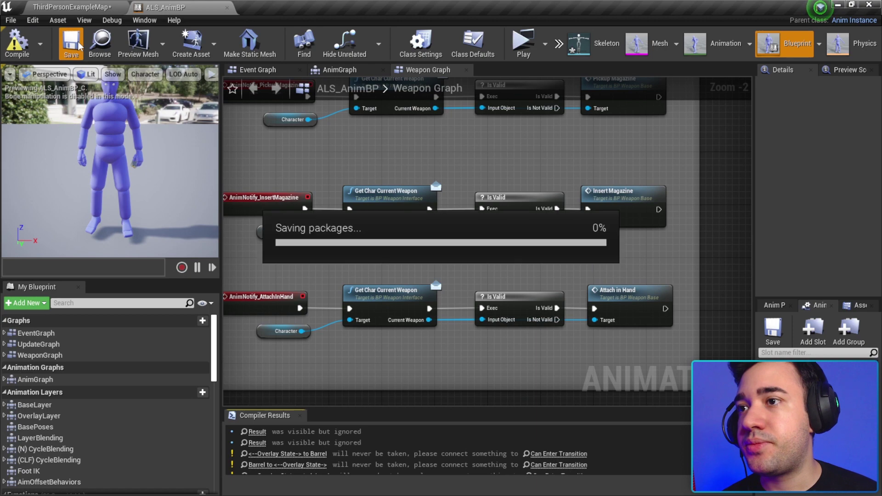
{"action": "left_click", "coordinate": [227, 7]}
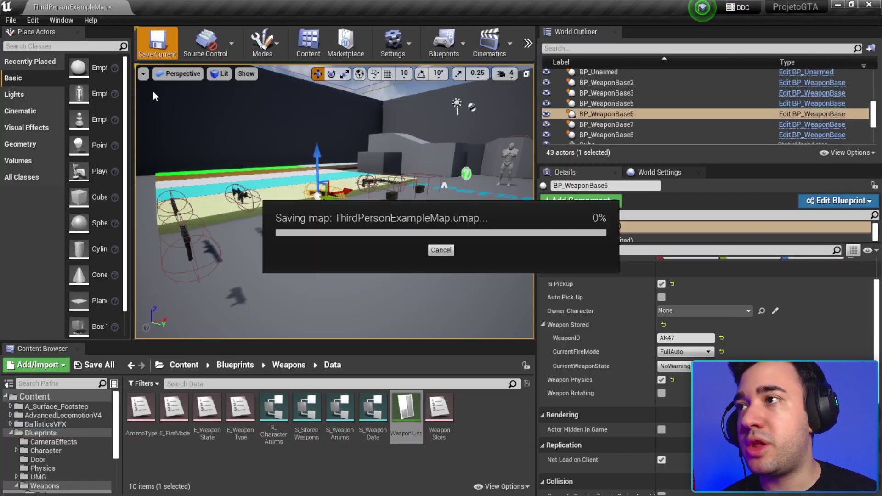
- Save all remaining content and show the Blueprints folder contents
{"action": "left_click", "coordinate": [106, 365]}
{"action": "left_click", "coordinate": [540, 345]}
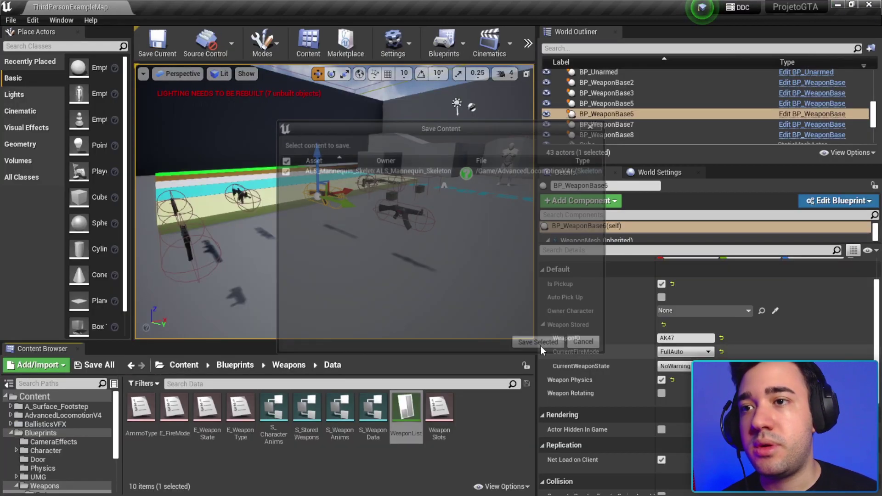
{"action": "left_click", "coordinate": [12, 434]}
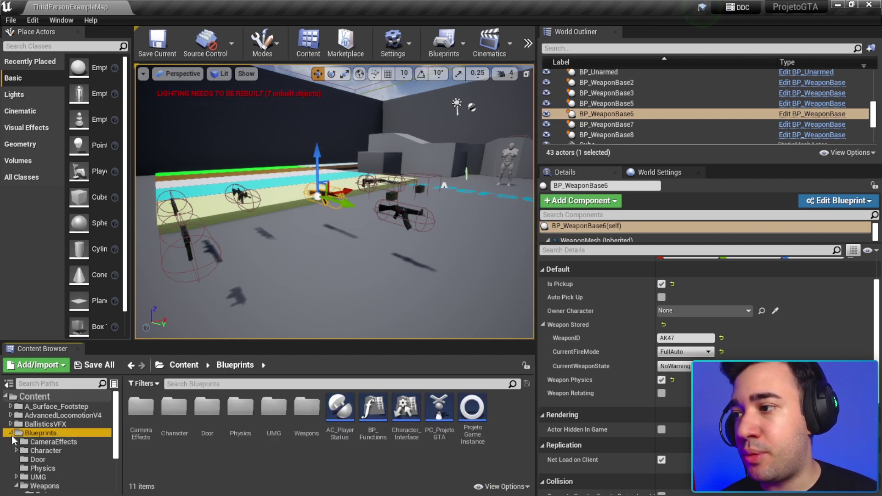
- Open BP_WeaponBase from Weapons and go into its Spawn Magazine function
{"action": "double_click", "coordinate": [307, 412]}
{"action": "double_click", "coordinate": [340, 415]}
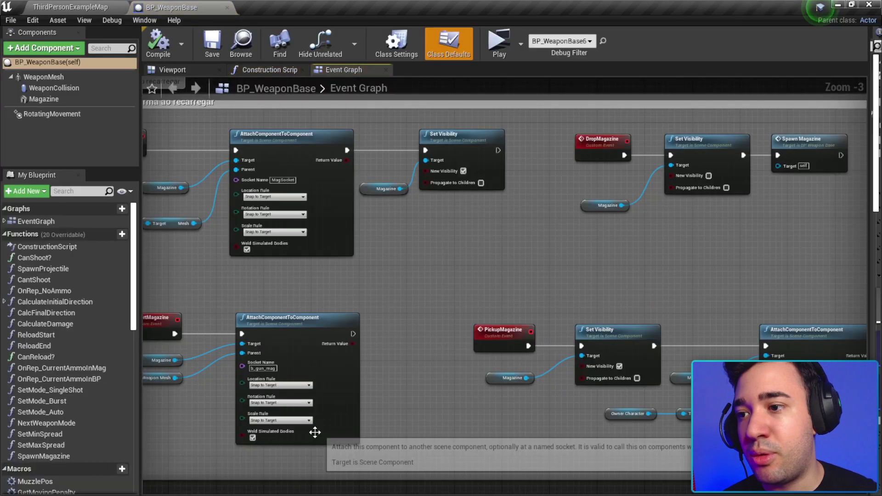
{"action": "scroll", "coordinate": [546, 272], "scroll_direction": "down", "scroll_amount": 5}
{"action": "scroll", "coordinate": [547, 271], "scroll_direction": "up", "scroll_amount": 5}
{"action": "right_click_drag", "start_coordinate": [554, 255], "coordinate": [298, 230]}
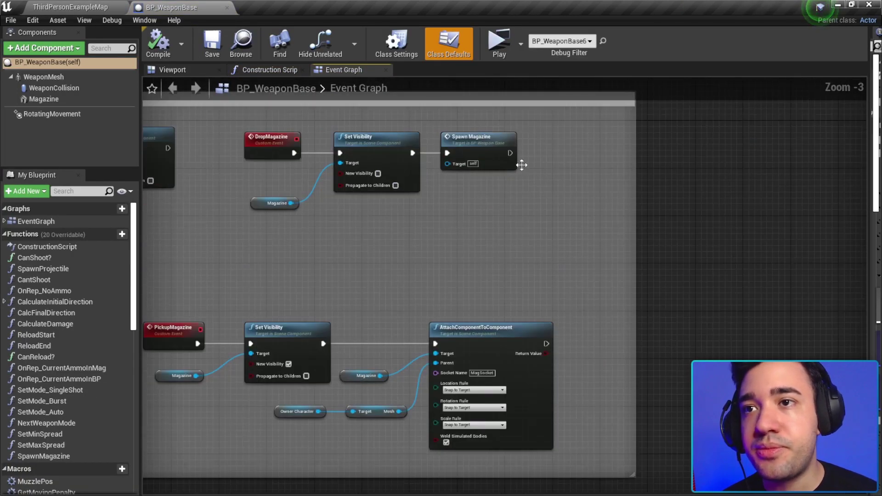
{"action": "double_click", "coordinate": [486, 152]}
- Change the impulse multiplier from -150.0 to 150, then save and compile
{"action": "scroll", "coordinate": [712, 261], "scroll_direction": "up", "scroll_amount": 2}
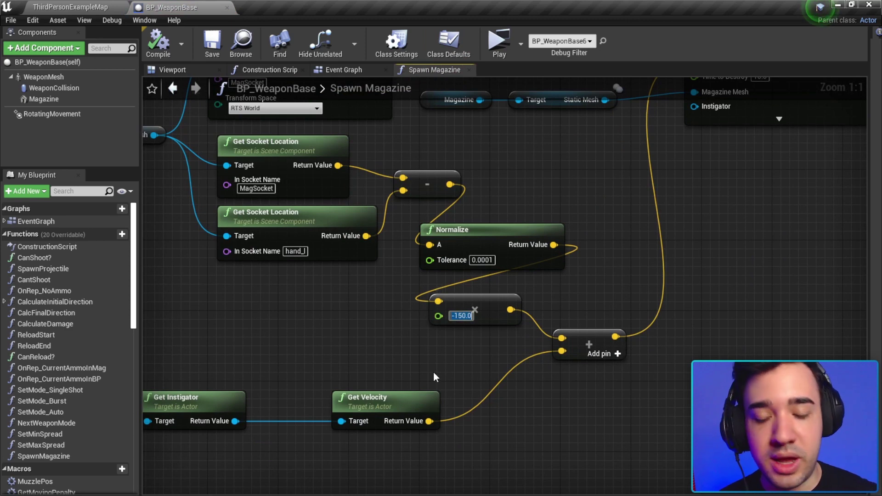
{"action": "type", "text": "150"}
{"action": "key", "text": "Return"}
{"action": "left_click", "coordinate": [150, 50]}
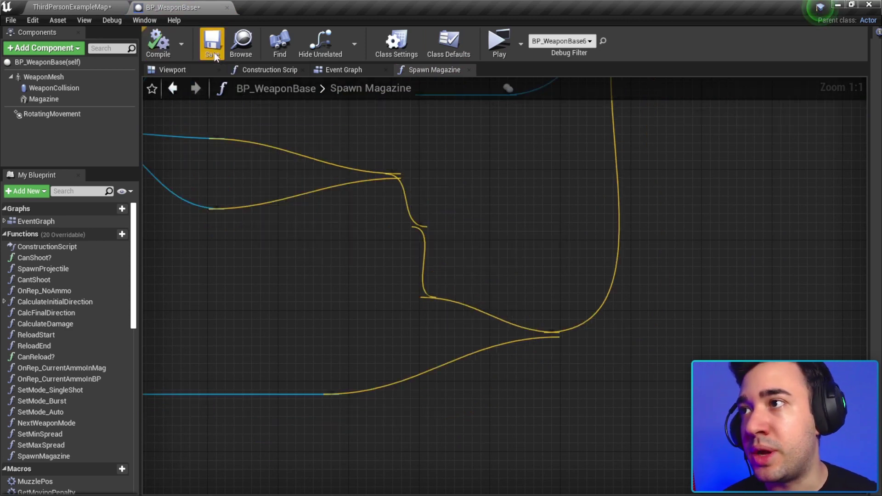
{"action": "left_click", "coordinate": [214, 52]}
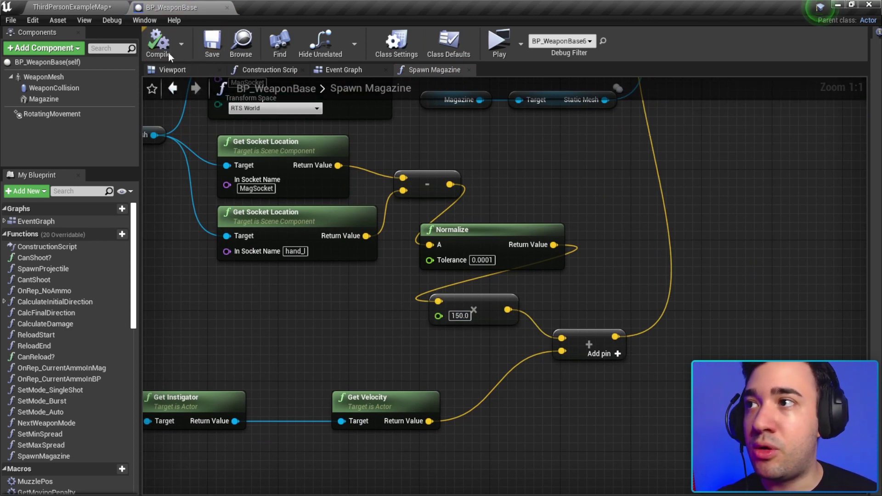
- Close BP_WeaponBase, save ThirdPersonExampleMap, and widen the World Outliner and Details panels
{"action": "left_click", "coordinate": [227, 7]}
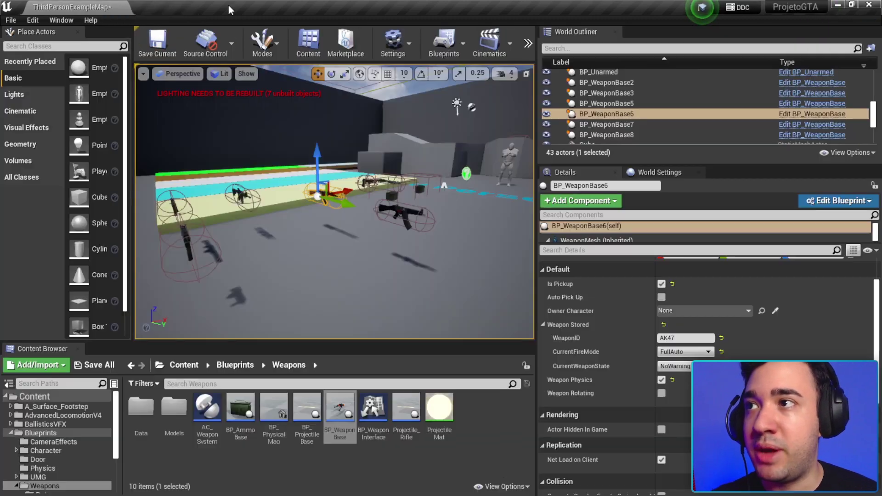
{"action": "left_click", "coordinate": [158, 46]}
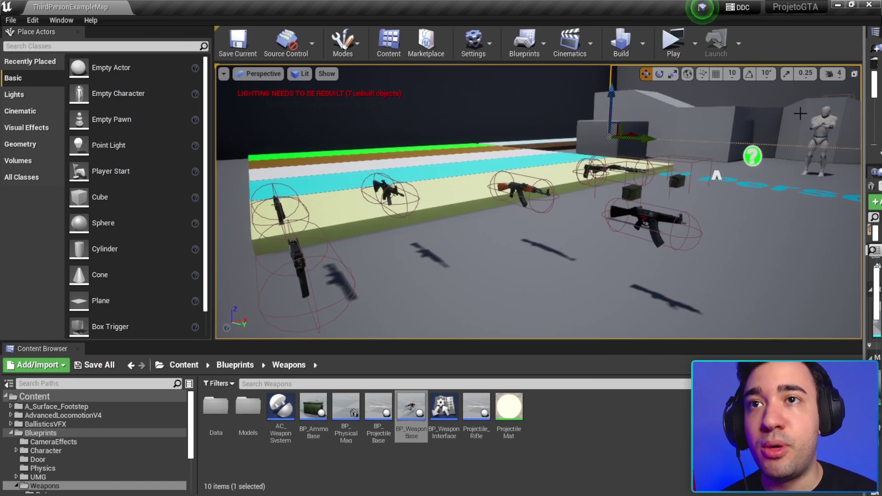
{"action": "mouse_move", "coordinate": [864, 125]}
{"action": "left_mouse_down"}
{"action": "mouse_move", "coordinate": [630, 115]}
{"action": "mouse_move", "coordinate": [668, 94]}
{"action": "left_mouse_up"}
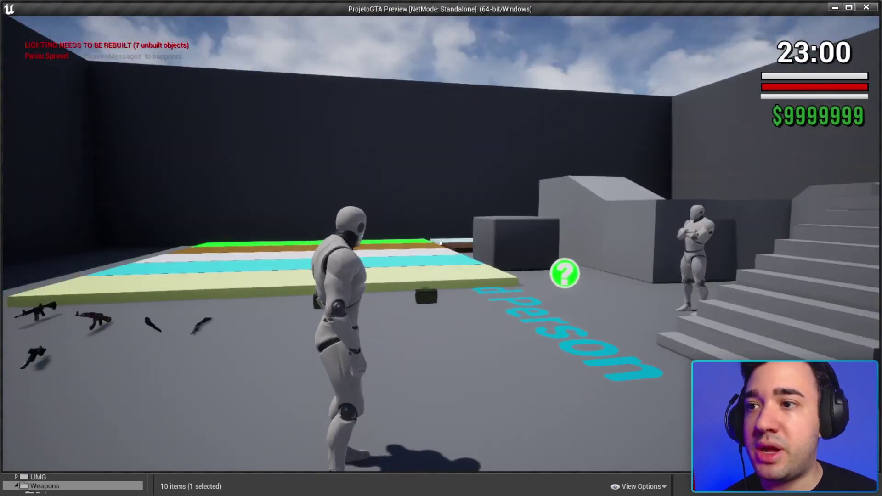
- Run to the AK rifle, pick it up and fire it at the floor three times
{"action": "key", "text": "w"}
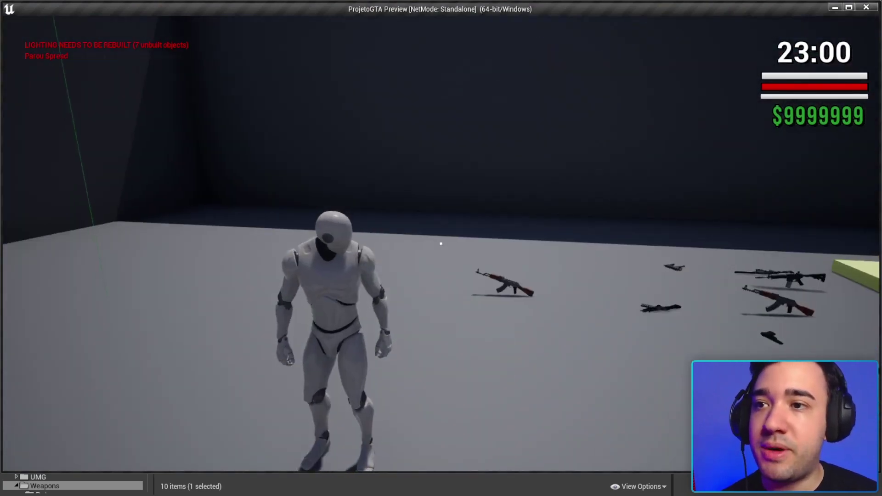
{"action": "key", "text": "w"}
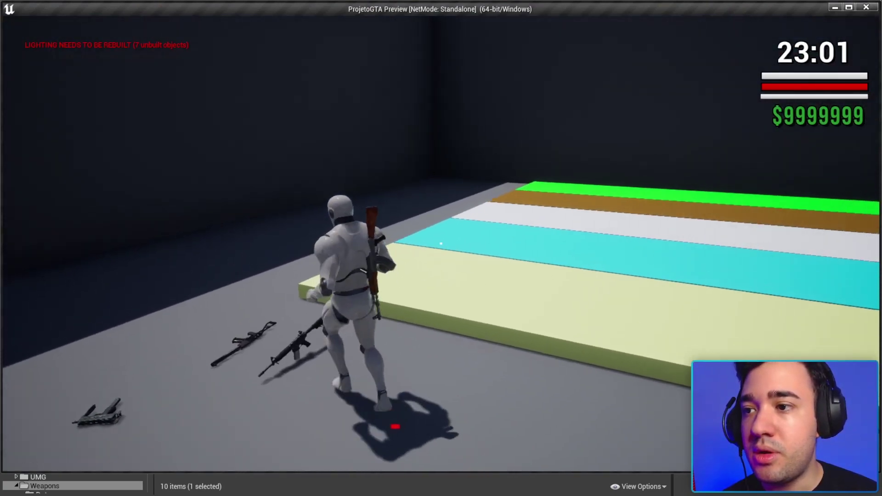
{"action": "key", "text": "w"}
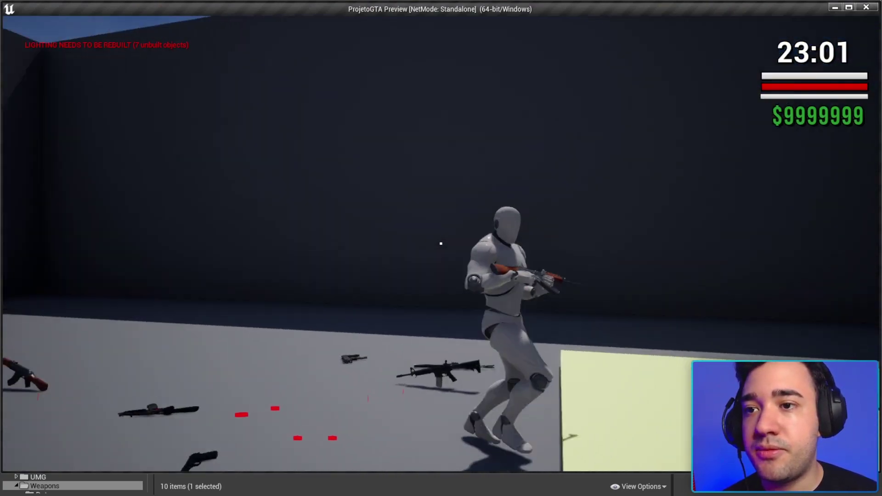
{"action": "left_click", "coordinate": [440, 244]}
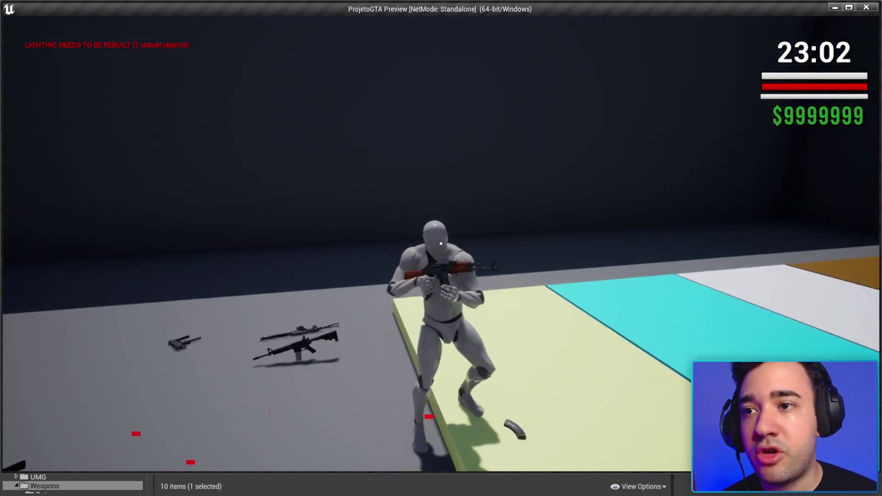
{"action": "left_click", "coordinate": [441, 243]}
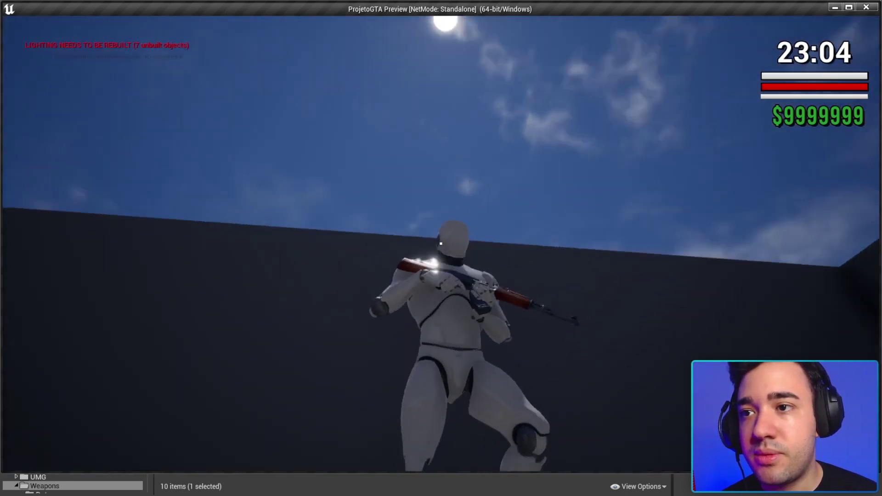
{"action": "left_click", "coordinate": [441, 243]}
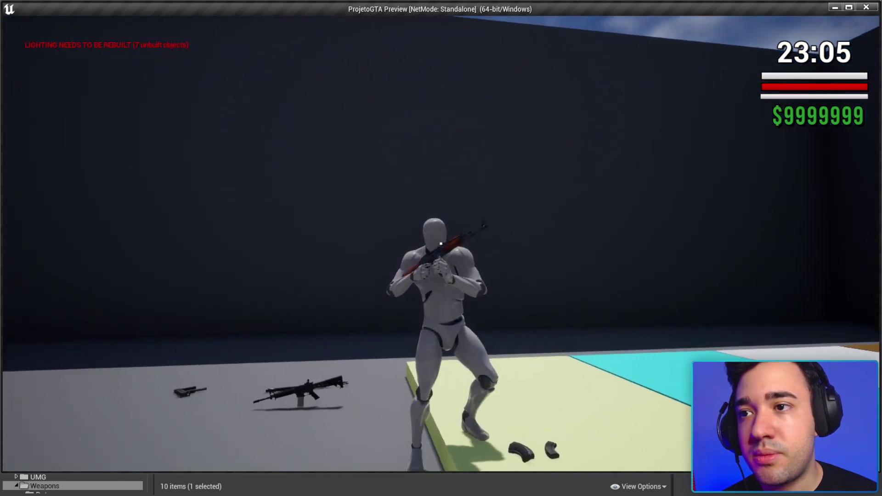
- Holster and redraw the rifle, then fire and aim at the walls, platforms and stairs
{"action": "key", "text": "1"}
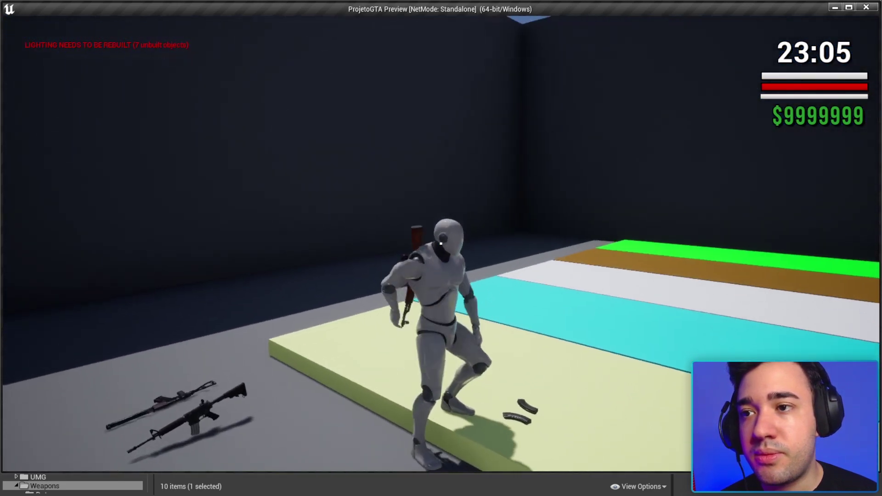
{"action": "key", "text": "w"}
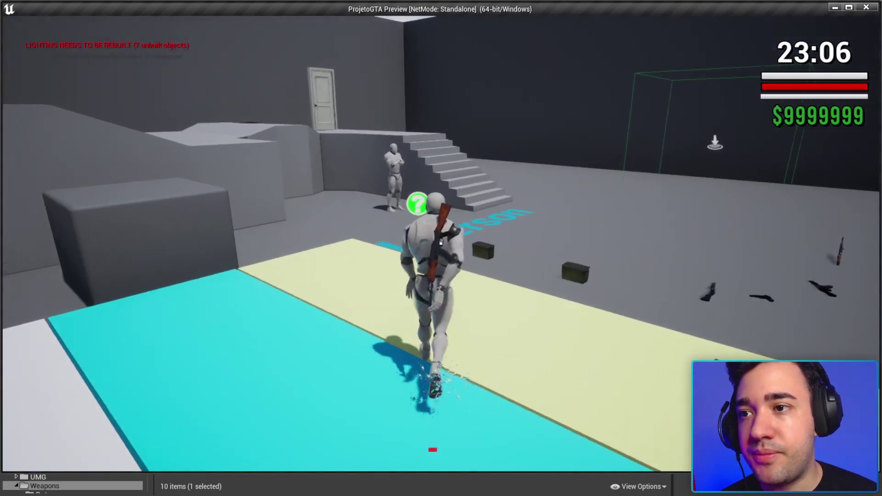
{"action": "key", "text": "1"}
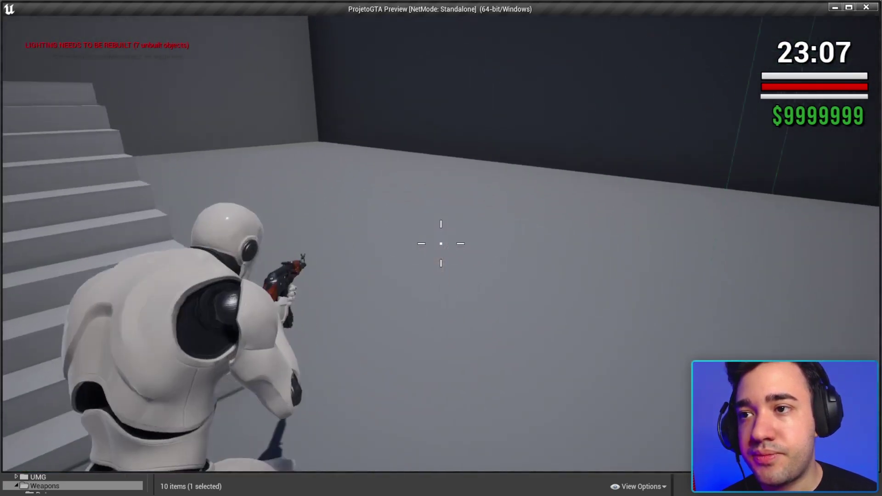
{"action": "left_click", "coordinate": [441, 243]}
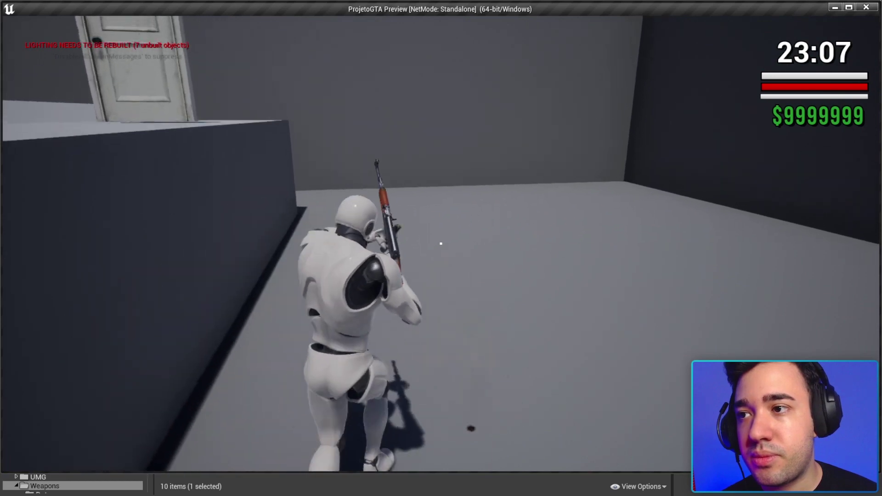
{"action": "key", "text": "w"}
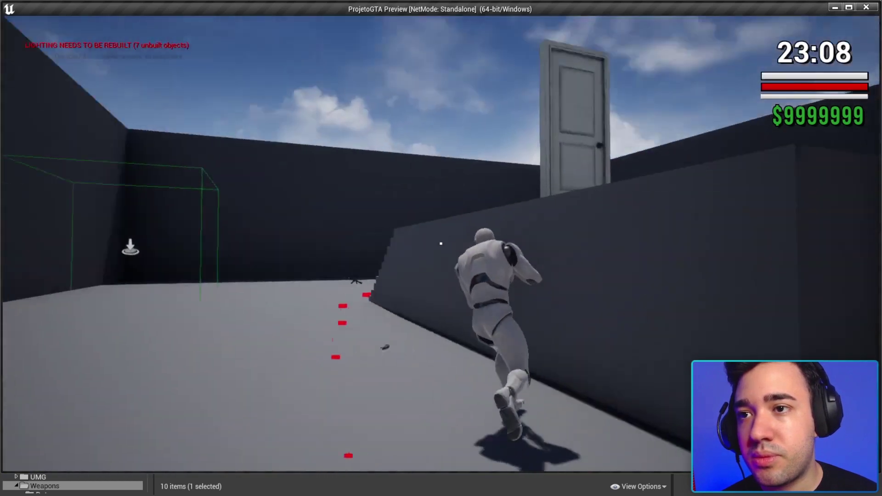
{"action": "left_click", "coordinate": [441, 244]}
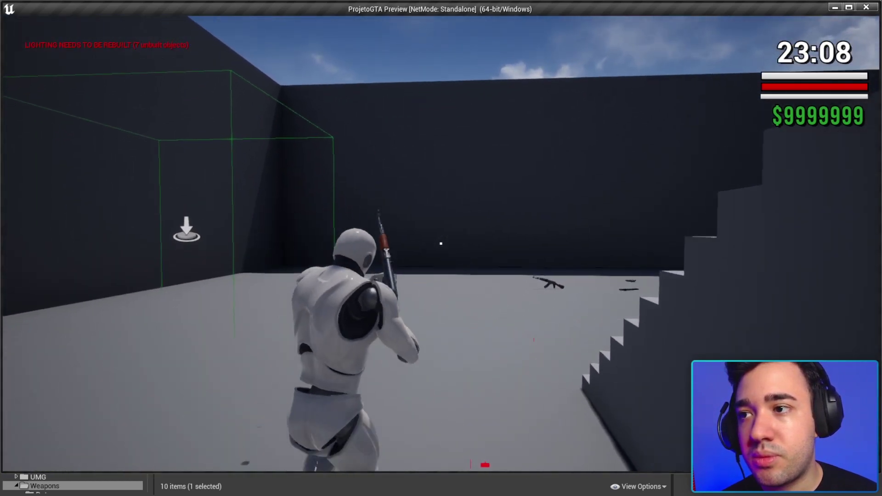
{"action": "key", "text": "w"}
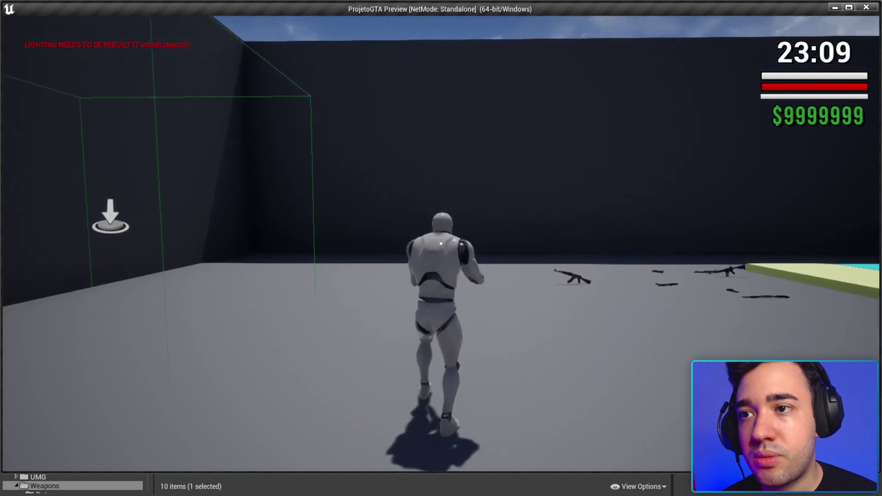
{"action": "left_click", "coordinate": [441, 244]}
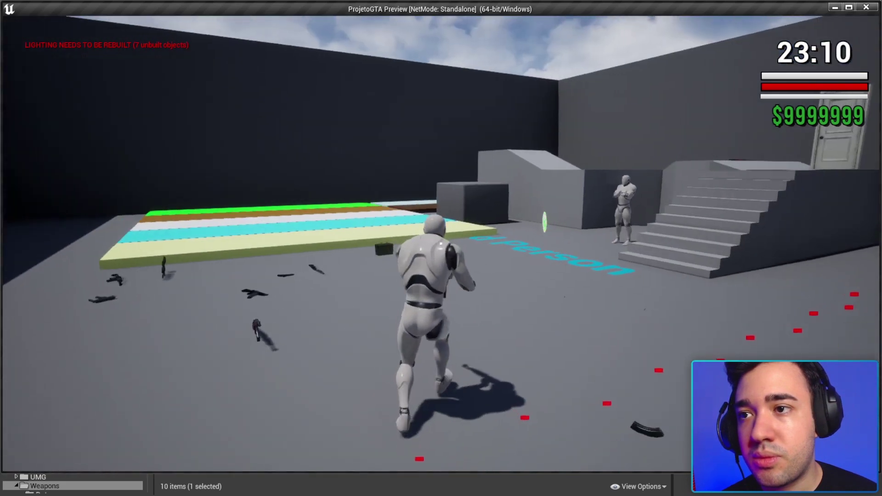
{"action": "right_click", "coordinate": [441, 243]}
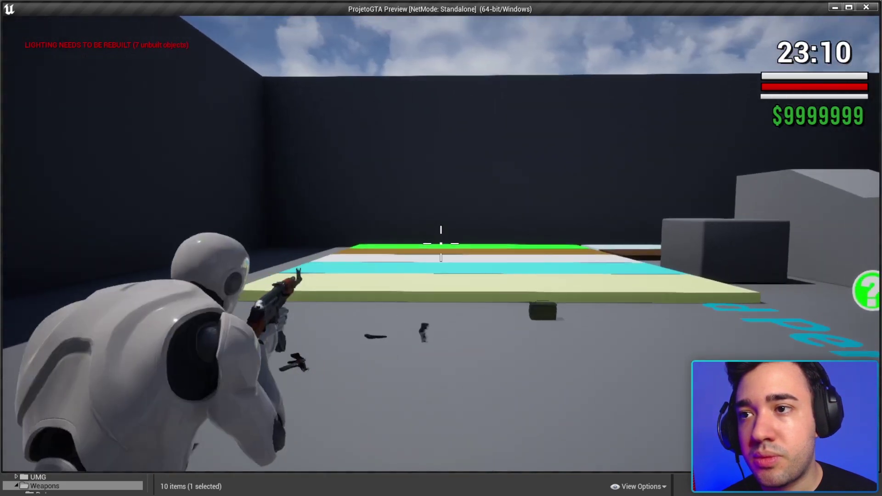
{"action": "left_click", "coordinate": [441, 244]}
{"action": "key", "text": "w"}
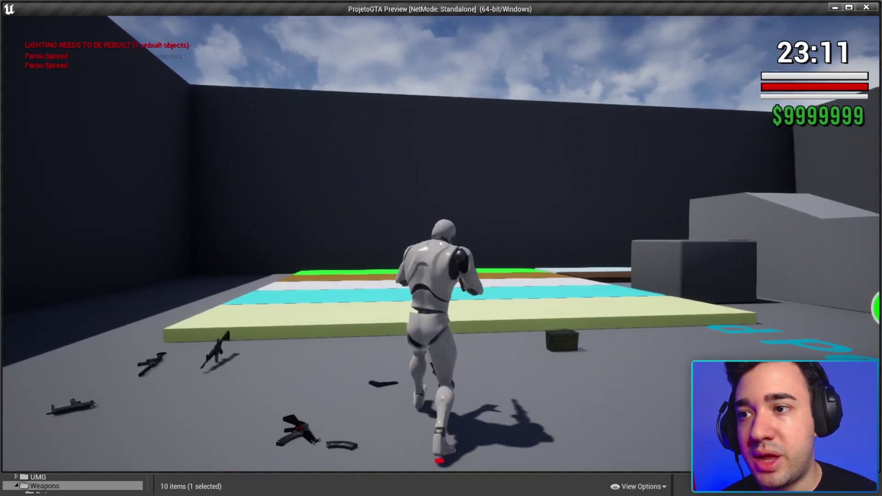
{"action": "right_click", "coordinate": [441, 244]}
{"action": "left_click", "coordinate": [441, 243]}
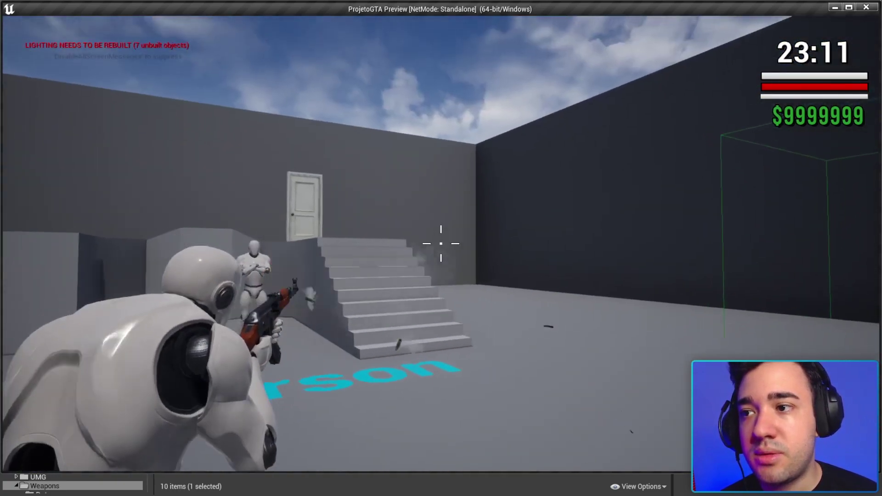
{"action": "key", "text": "w"}
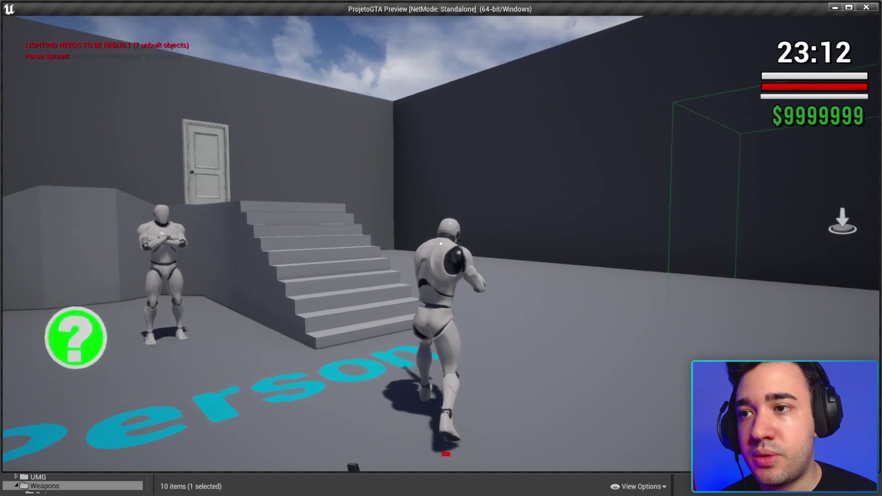
- Climb the stairs, return to pick up and equip a rifle, then stop and save everything
{"action": "key", "text": "w"}
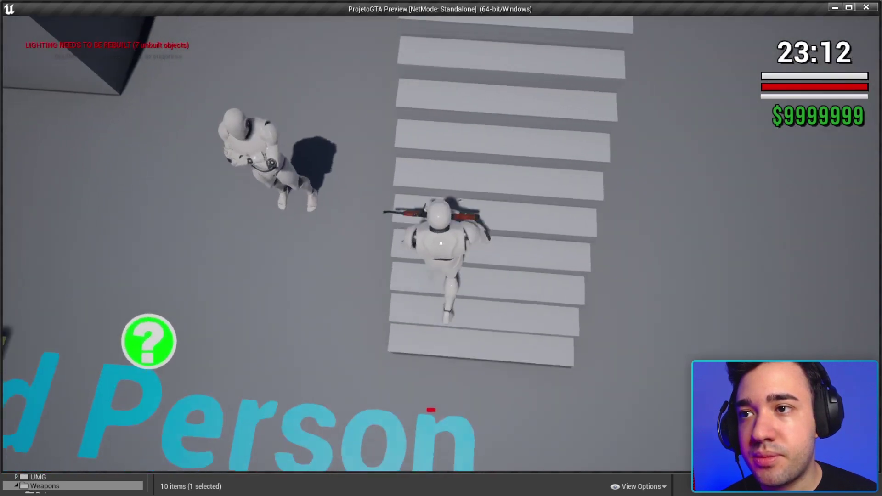
{"action": "key", "text": "w"}
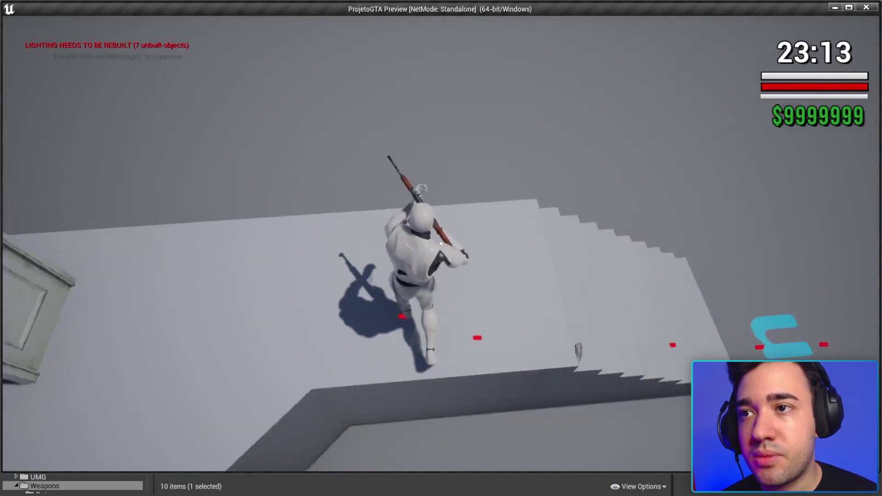
{"action": "key", "text": "w"}
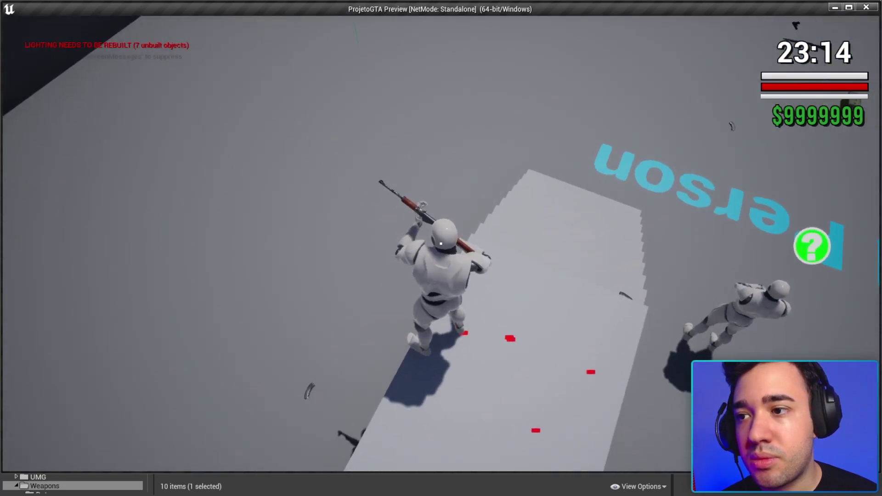
{"action": "key", "text": "w"}
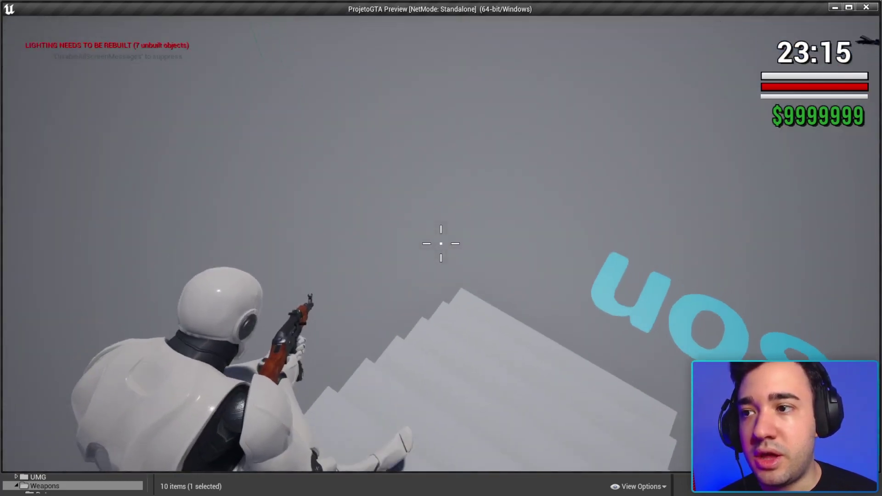
{"action": "key", "text": "w"}
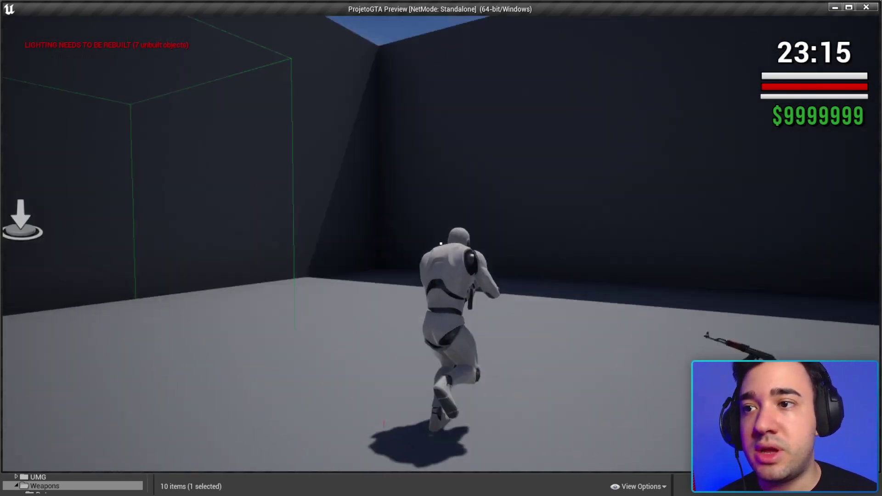
{"action": "key", "text": "w"}
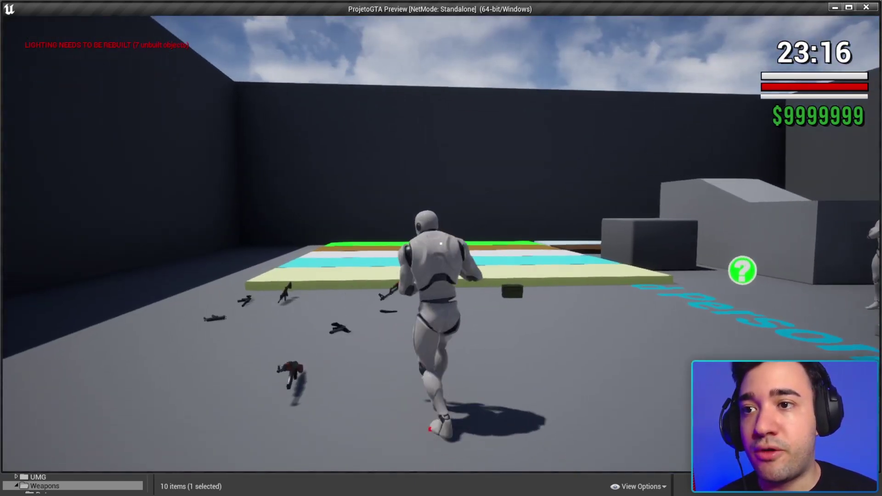
{"action": "key", "text": "w"}
{"action": "key", "text": "e"}
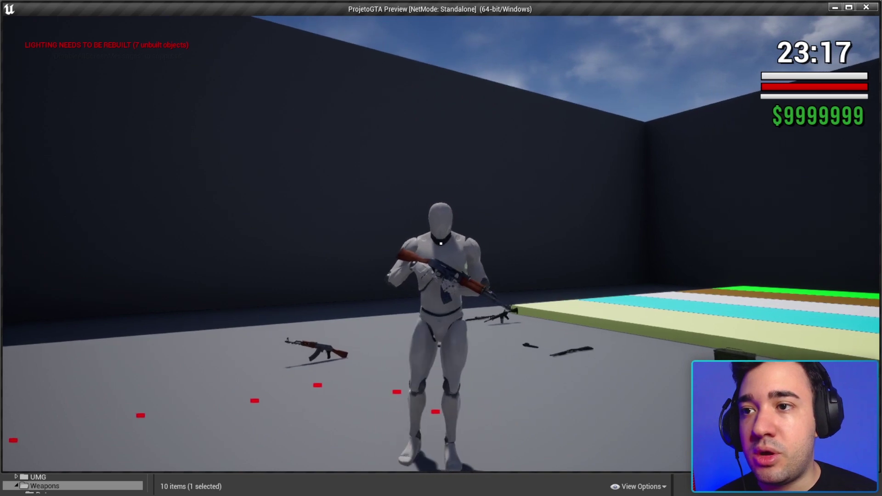
{"action": "key", "text": "Escape"}
{"action": "left_click", "coordinate": [191, 43]}
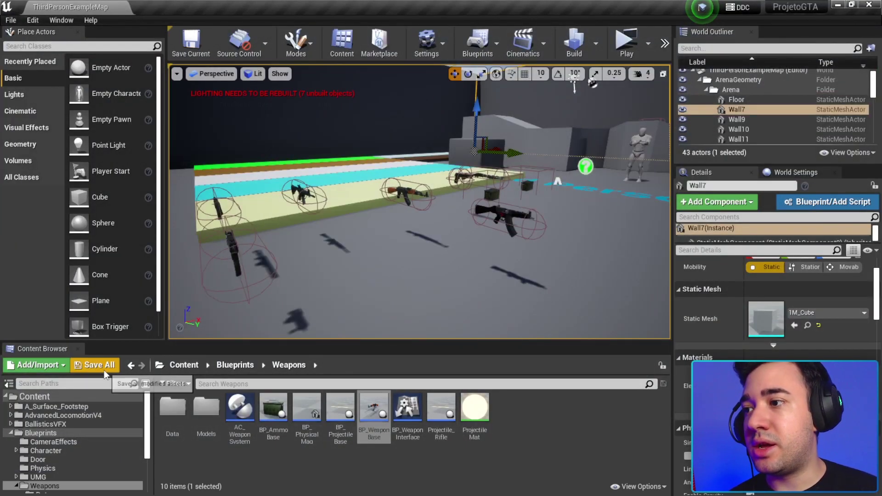
- Enlarge the Content Browser, return to the Blueprints folder, and save the ThirdPersonExampleMap level
{"action": "left_click_drag", "start_coordinate": [335, 342], "coordinate": [359, 254]}
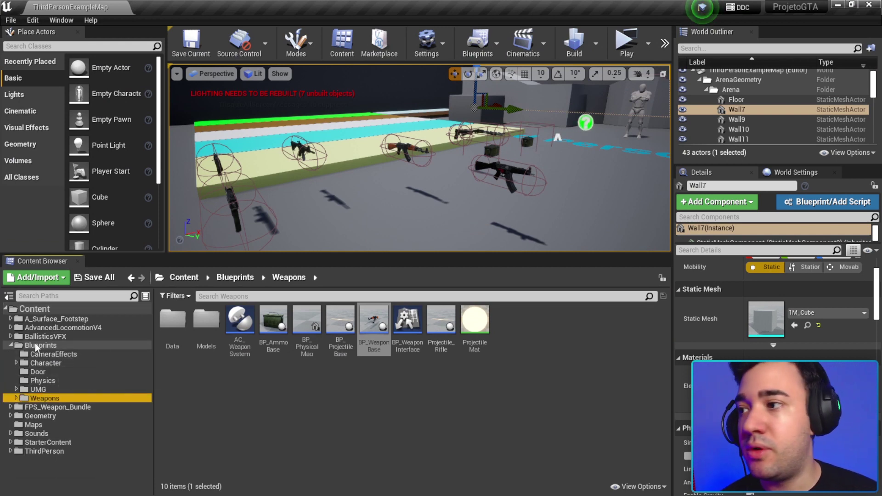
{"action": "left_click", "coordinate": [13, 348]}
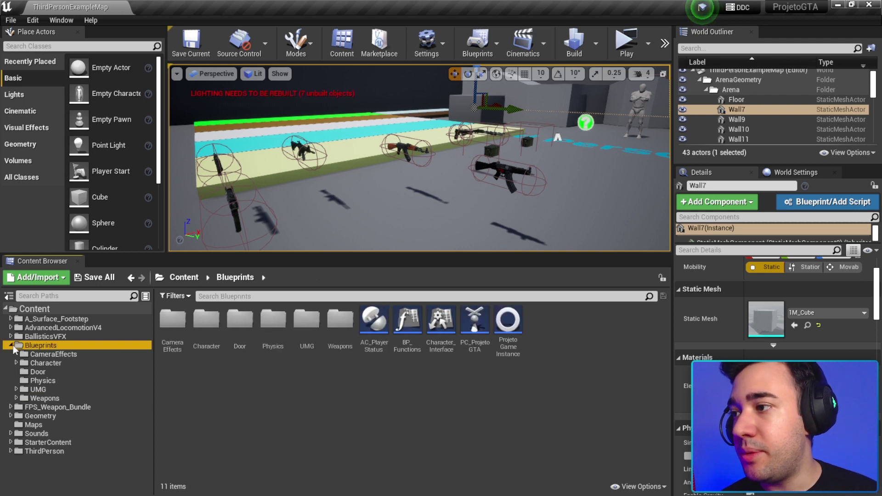
{"action": "left_click", "coordinate": [190, 44]}
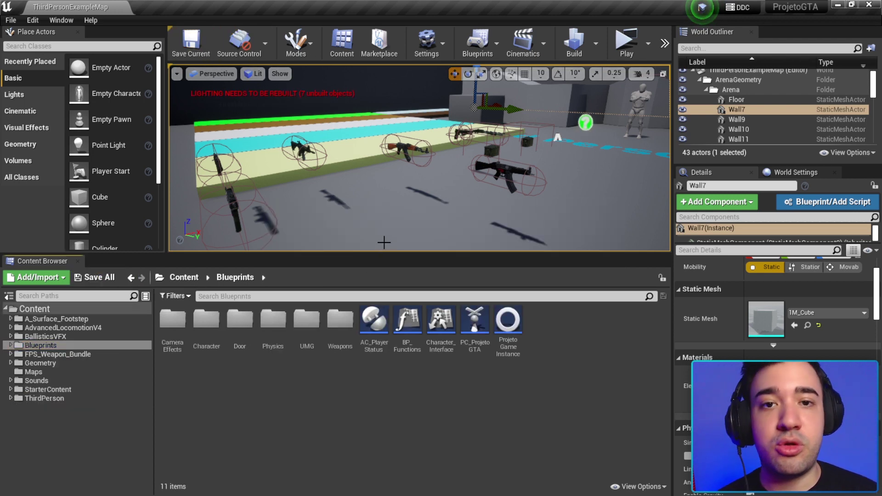